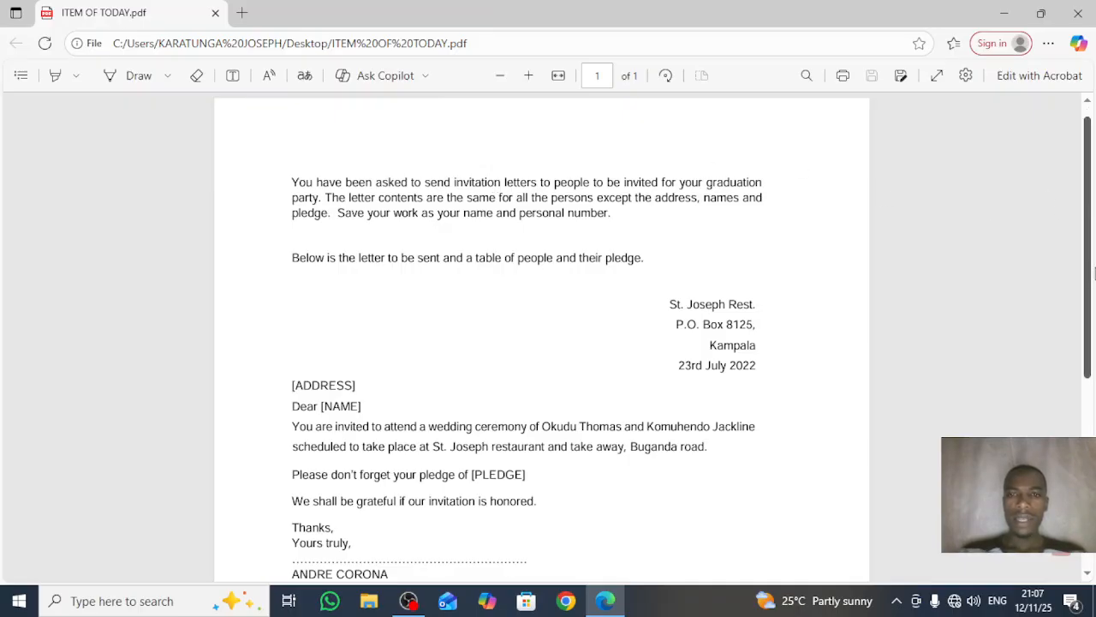
Step: Scroll the PDF to Table 6's five pledges and instruction (a), selecting then deselecting the instruction text
scroll(1083, 208, down, 2)
scroll(541, 336, down, 1)
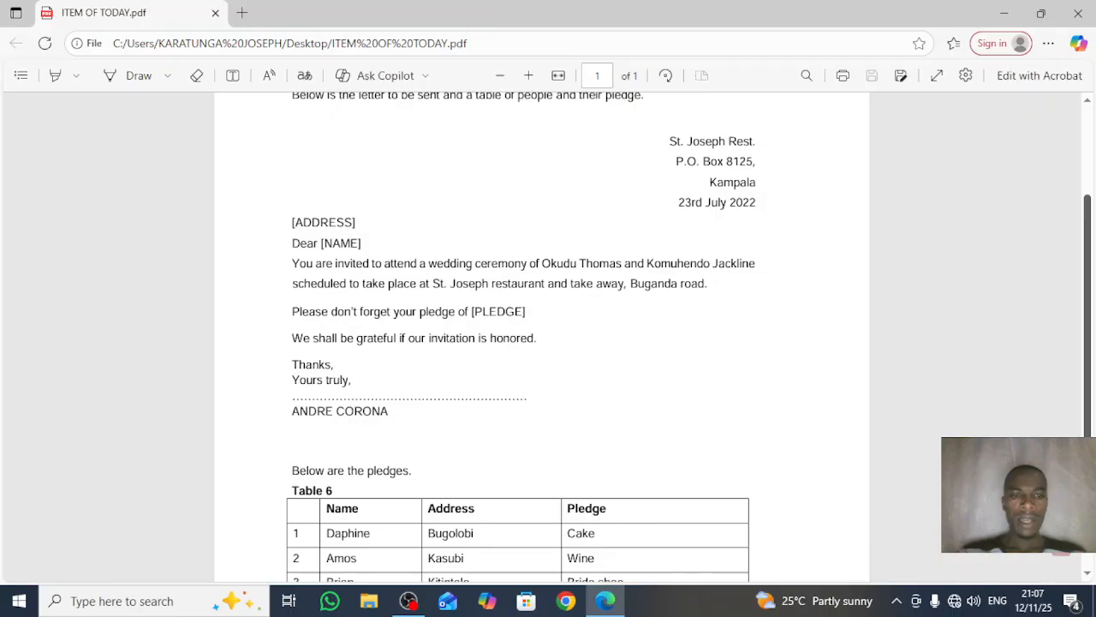
scroll(542, 336, down, 2)
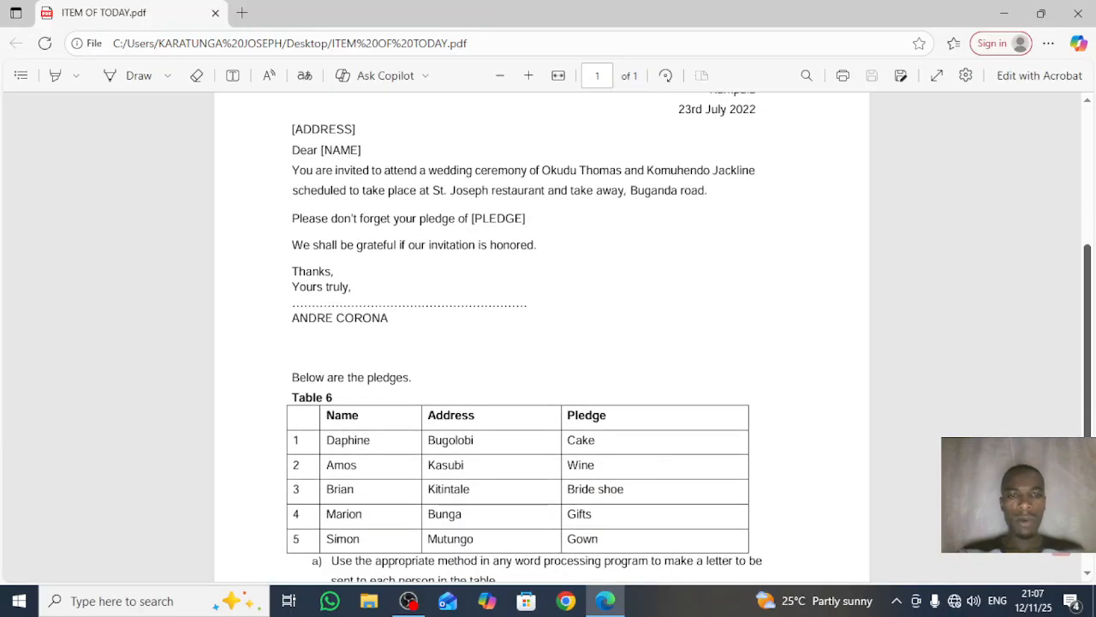
drag(1093, 333, 1091, 293)
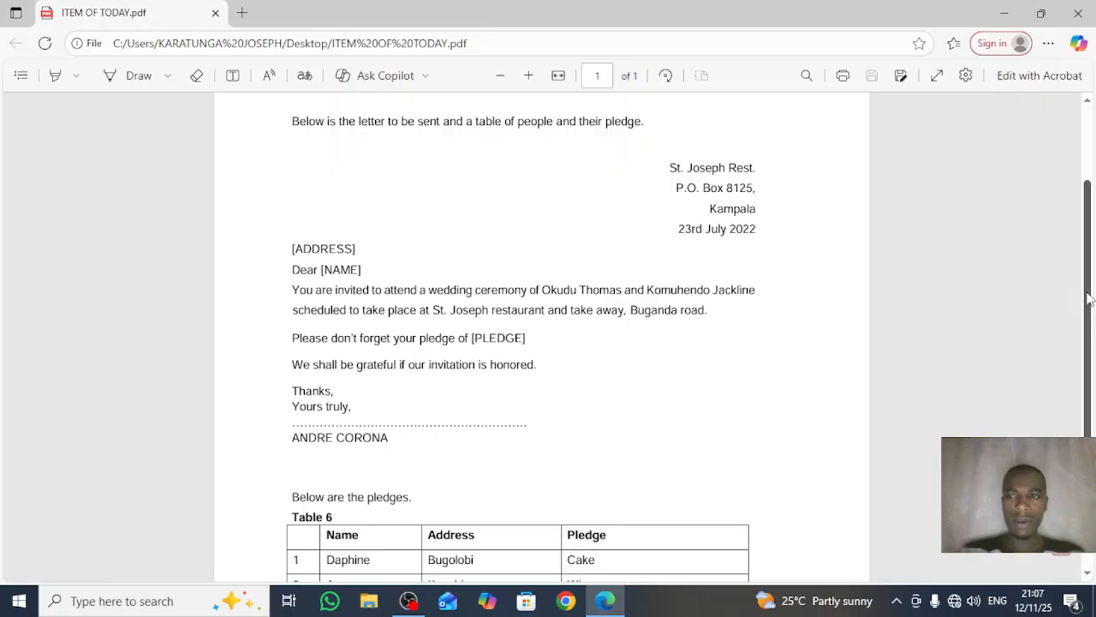
drag(1087, 314, 1083, 390)
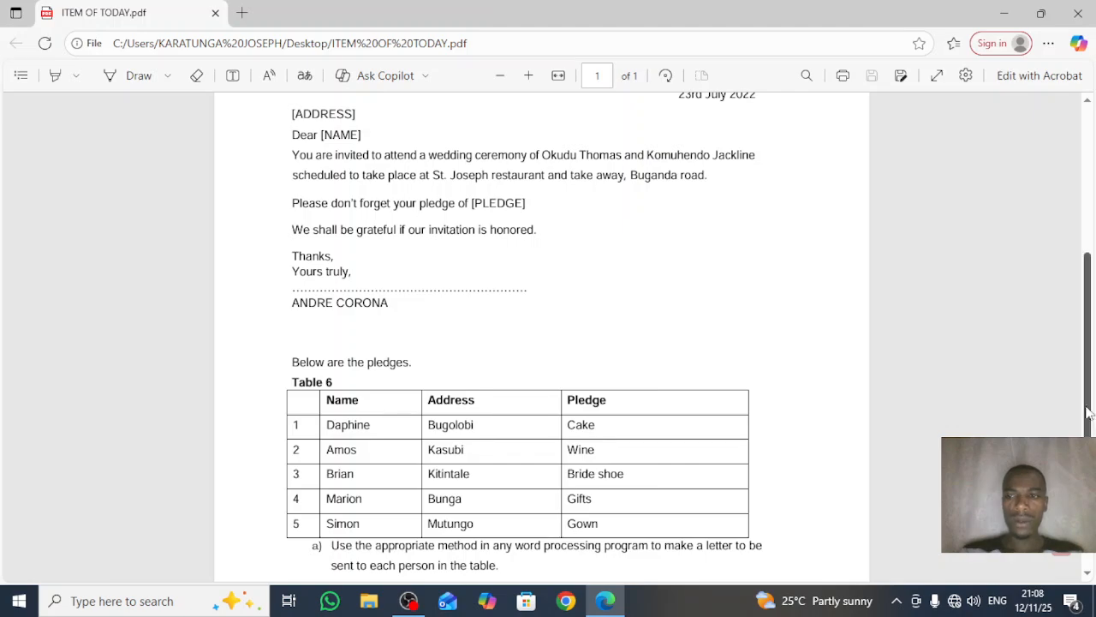
scroll(1089, 413, up, 1)
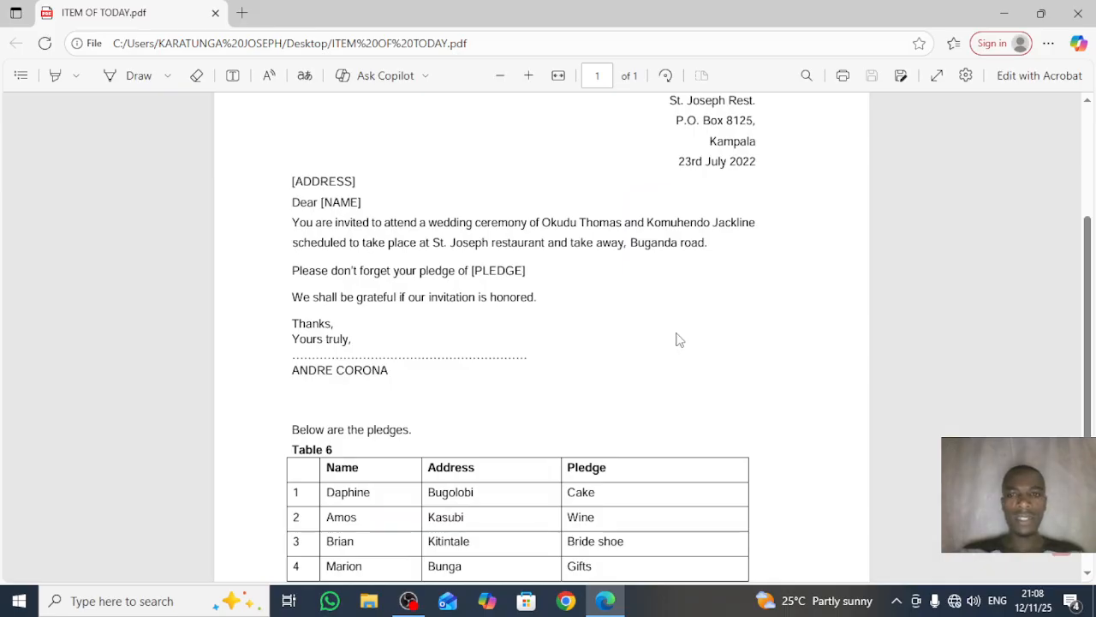
scroll(1090, 397, down, 1)
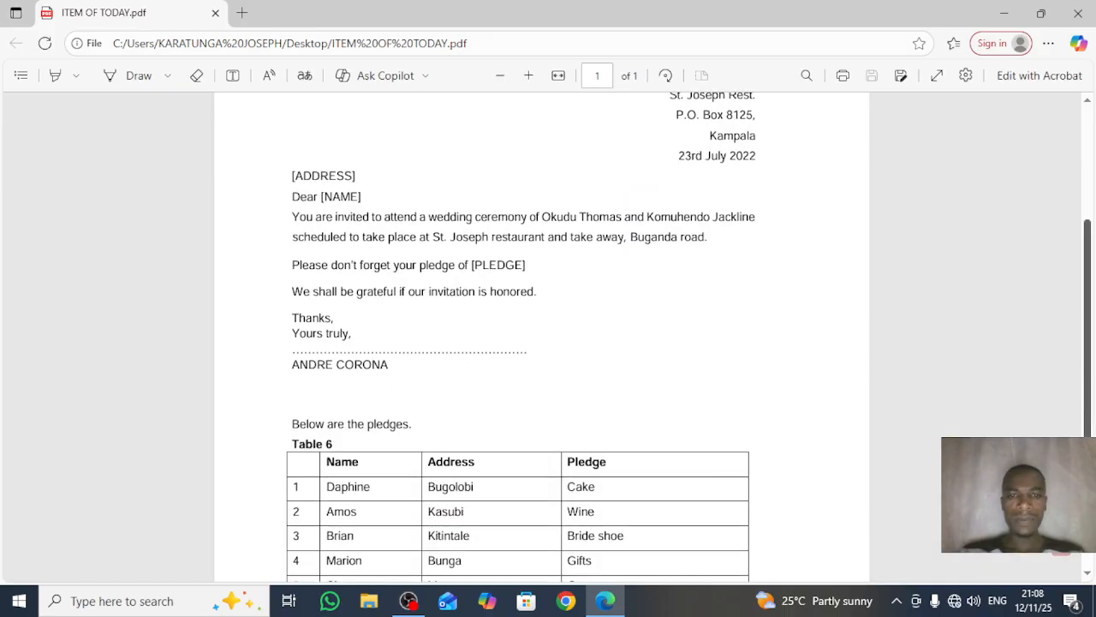
scroll(896, 448, down, 2)
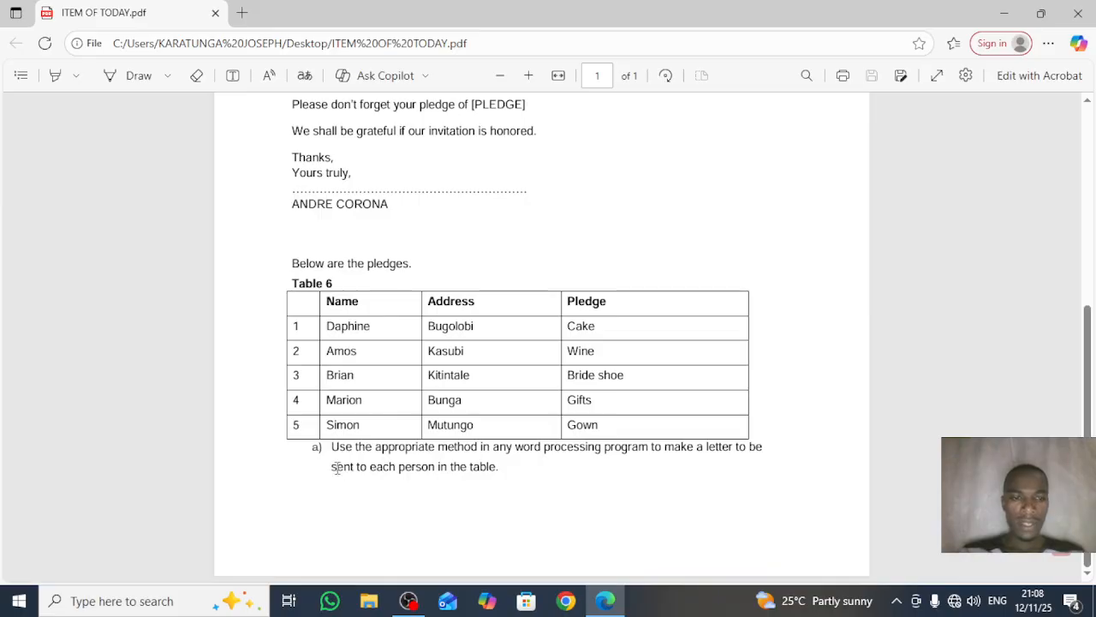
drag(334, 449, 505, 479)
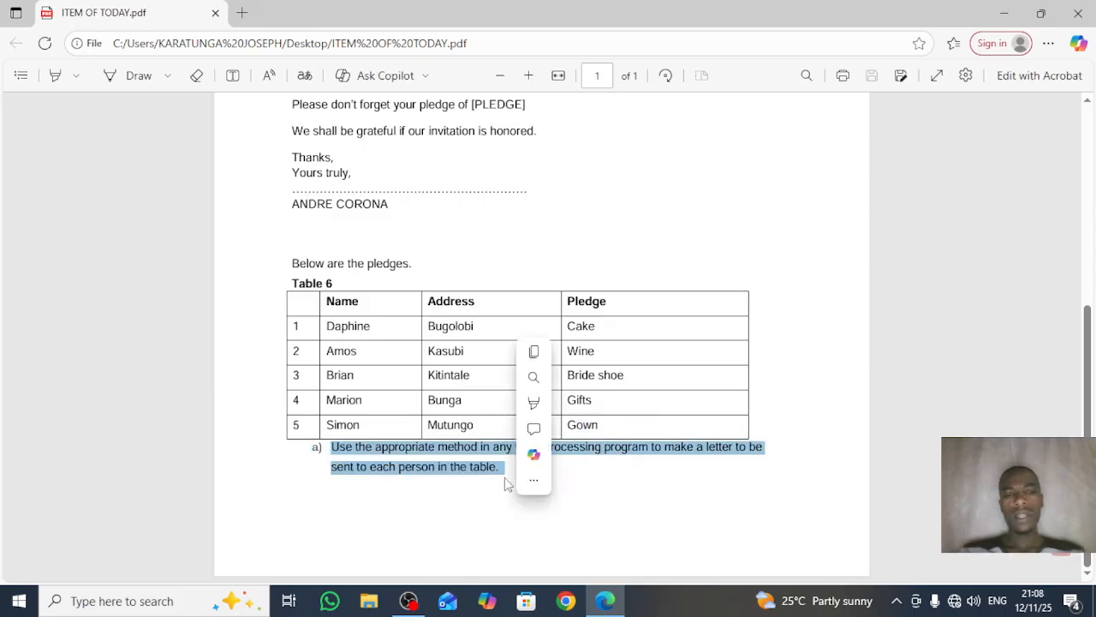
click(700, 533)
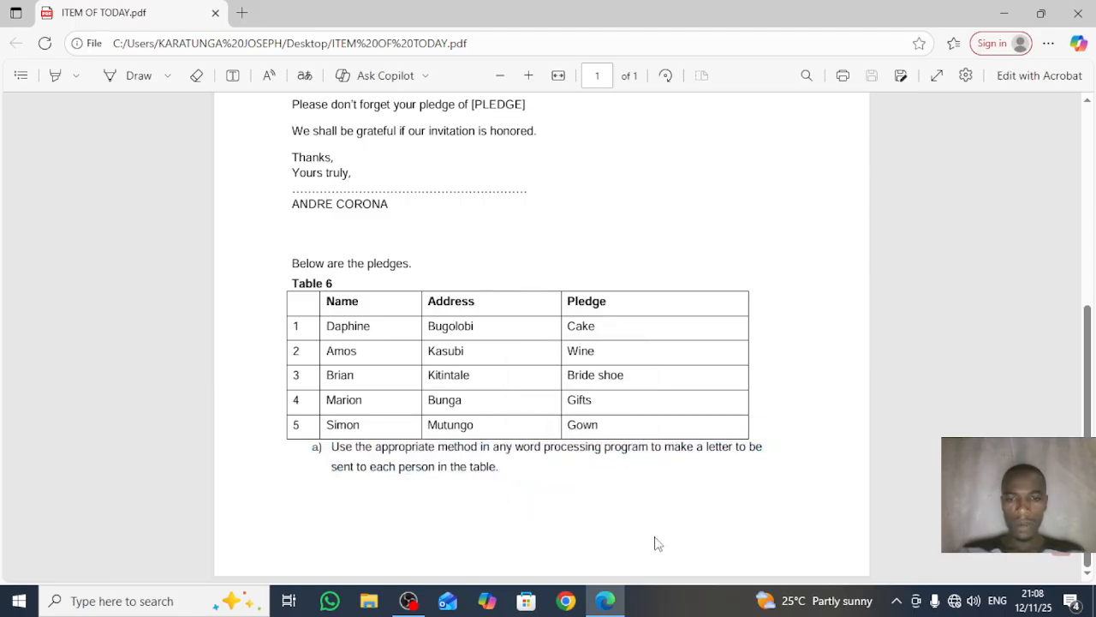
Step: Minimize Edge and create a desktop folder named with the student's full name and personal number
click(1004, 13)
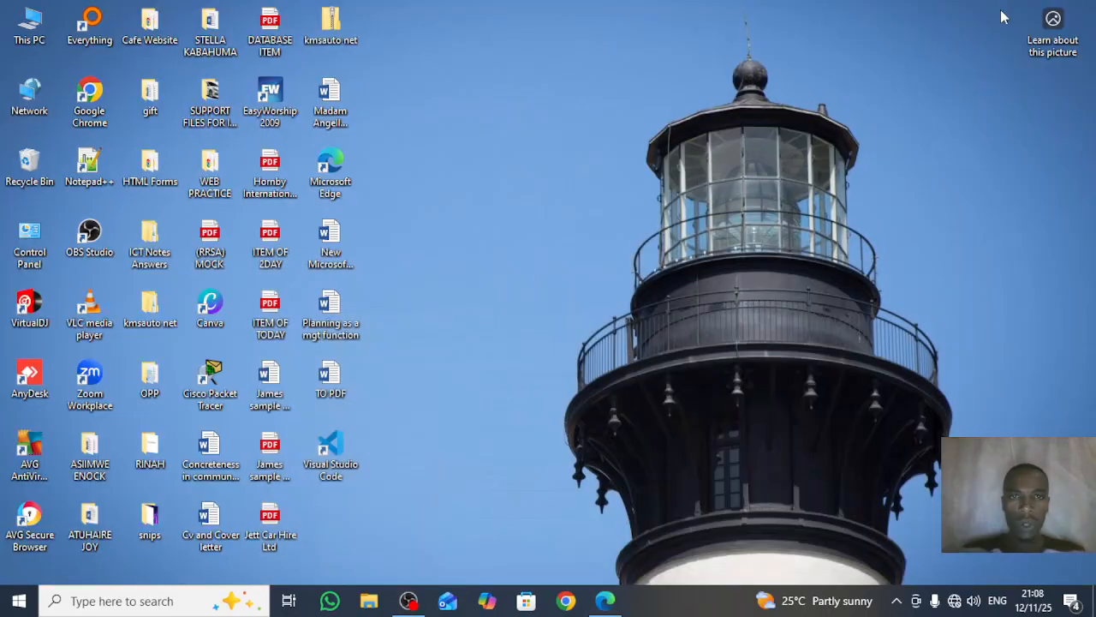
right_click(565, 76)
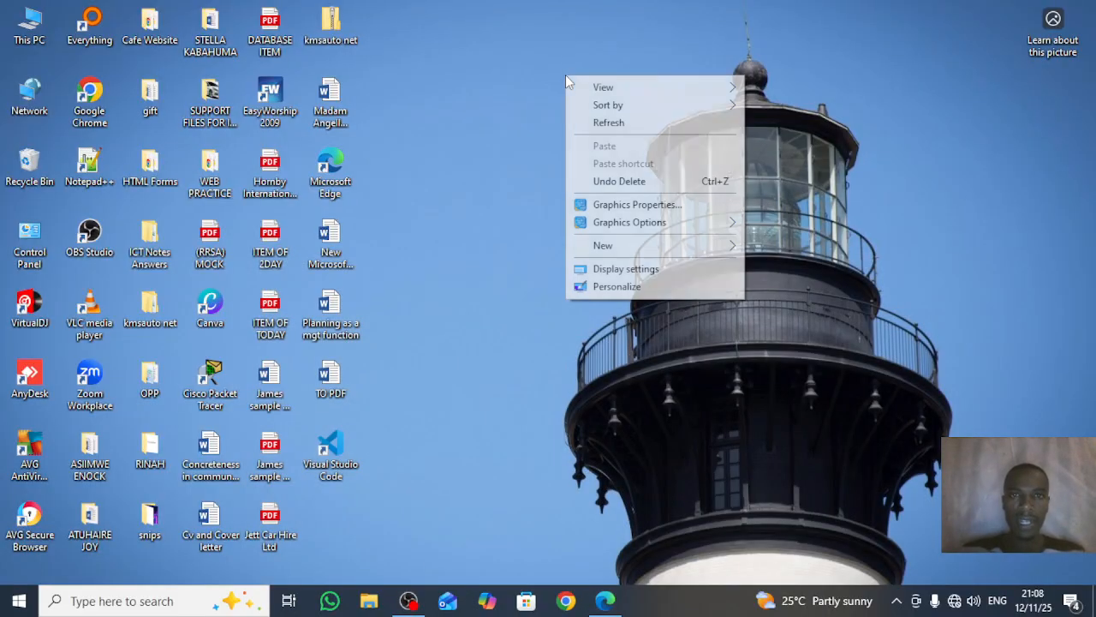
mouse_move(642, 247)
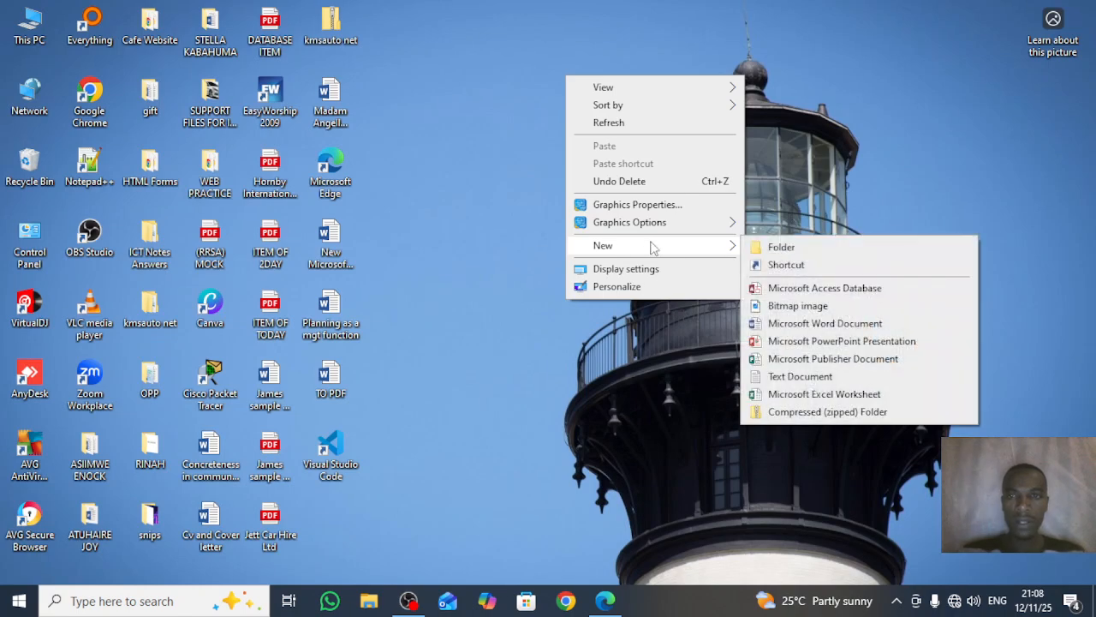
click(765, 247)
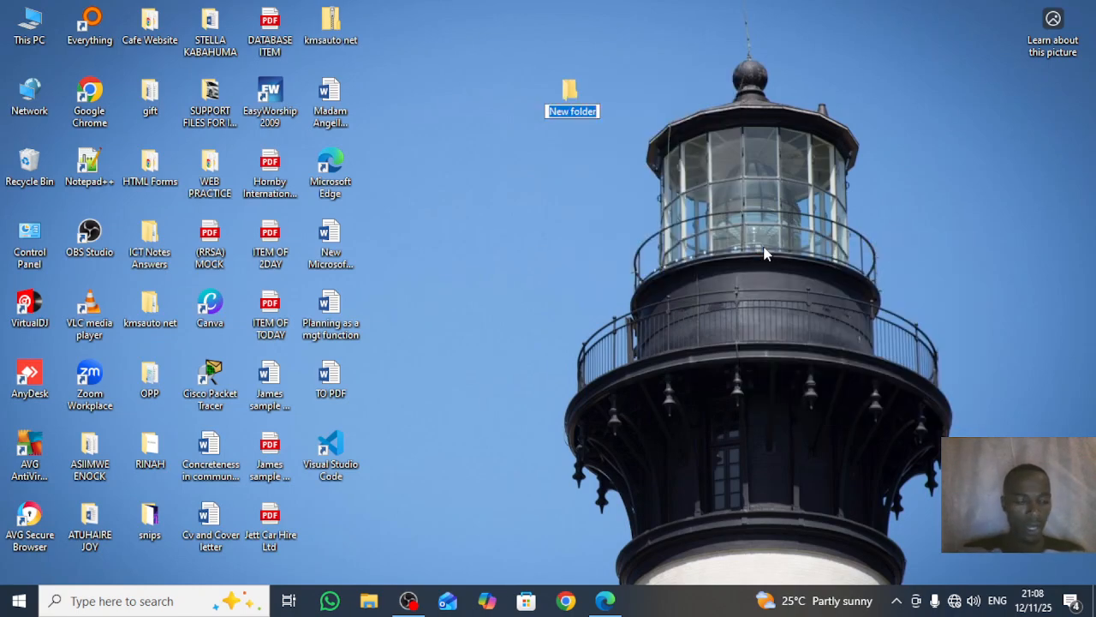
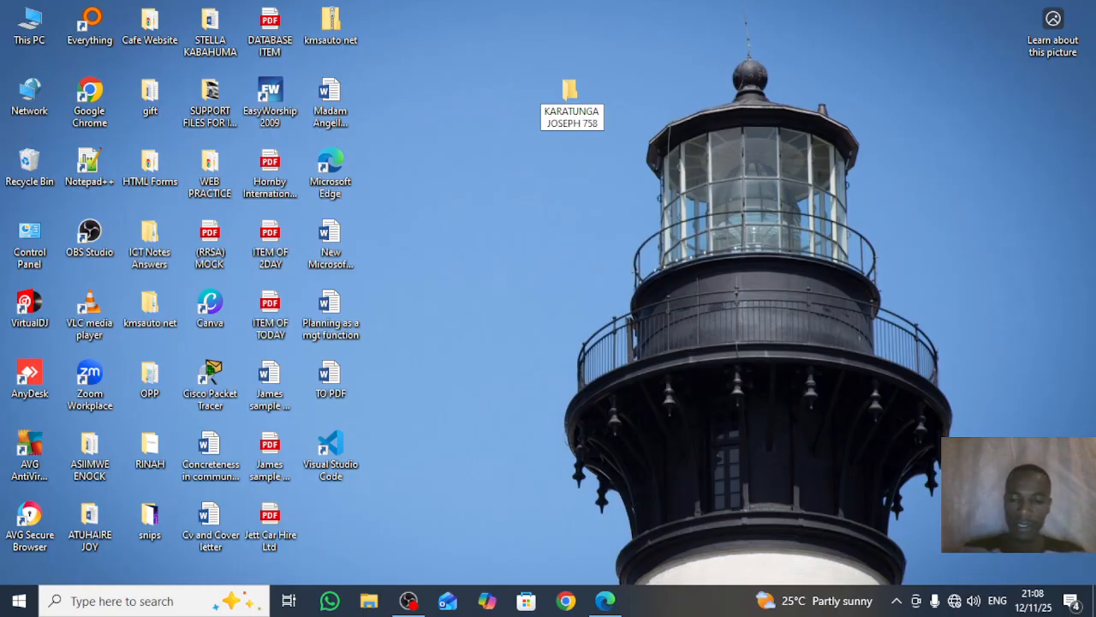
click(766, 251)
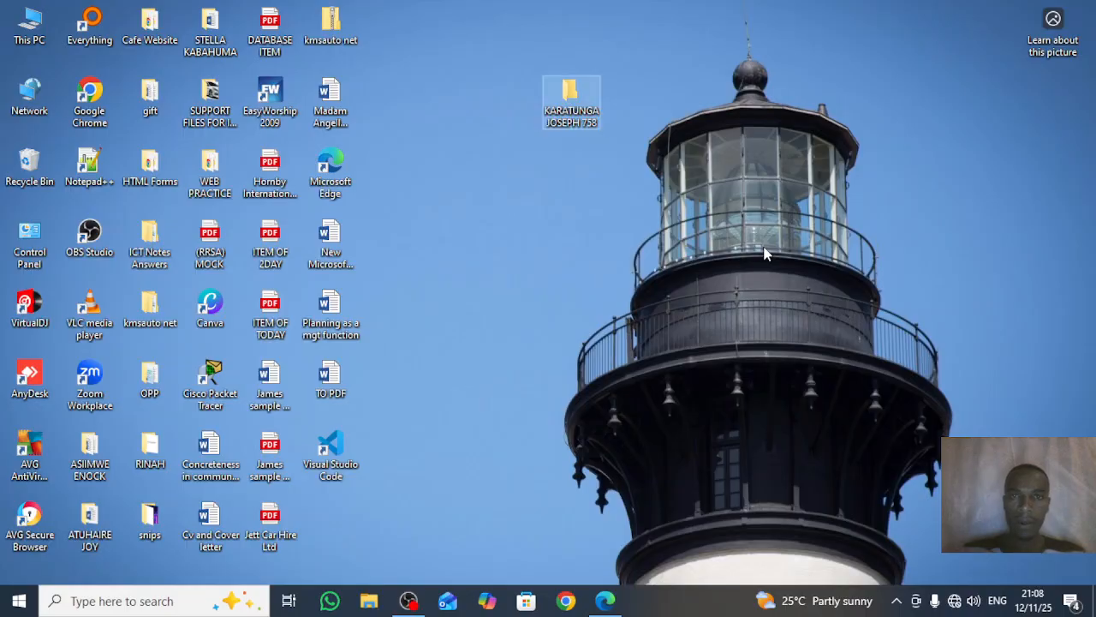
Step: Open the folder and add a new Word document named with the student's name and number
key(Return)
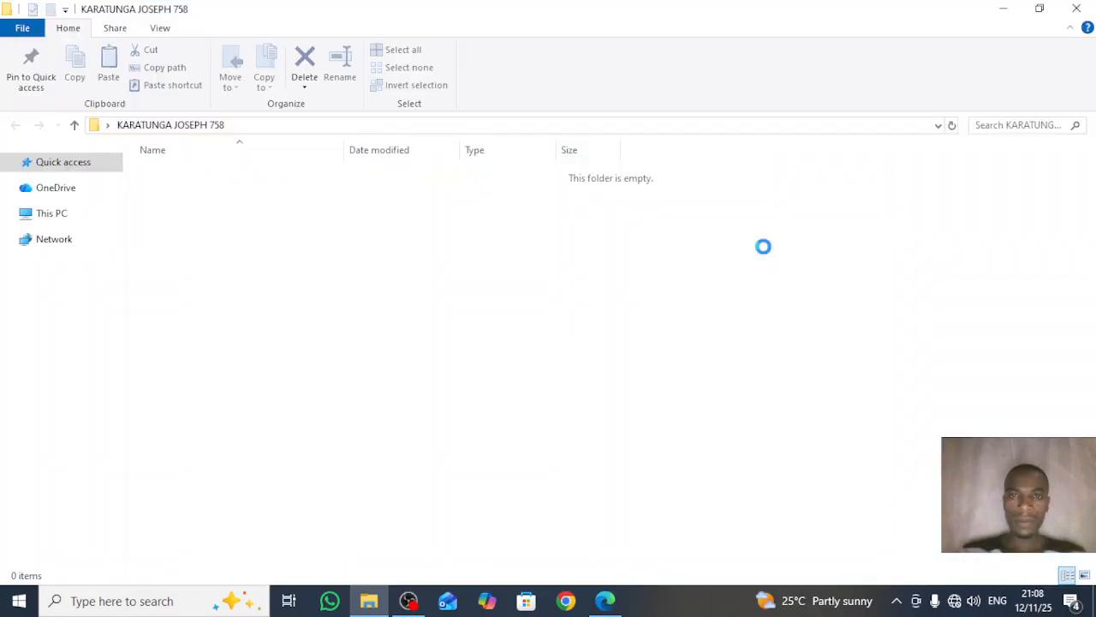
right_click(447, 253)
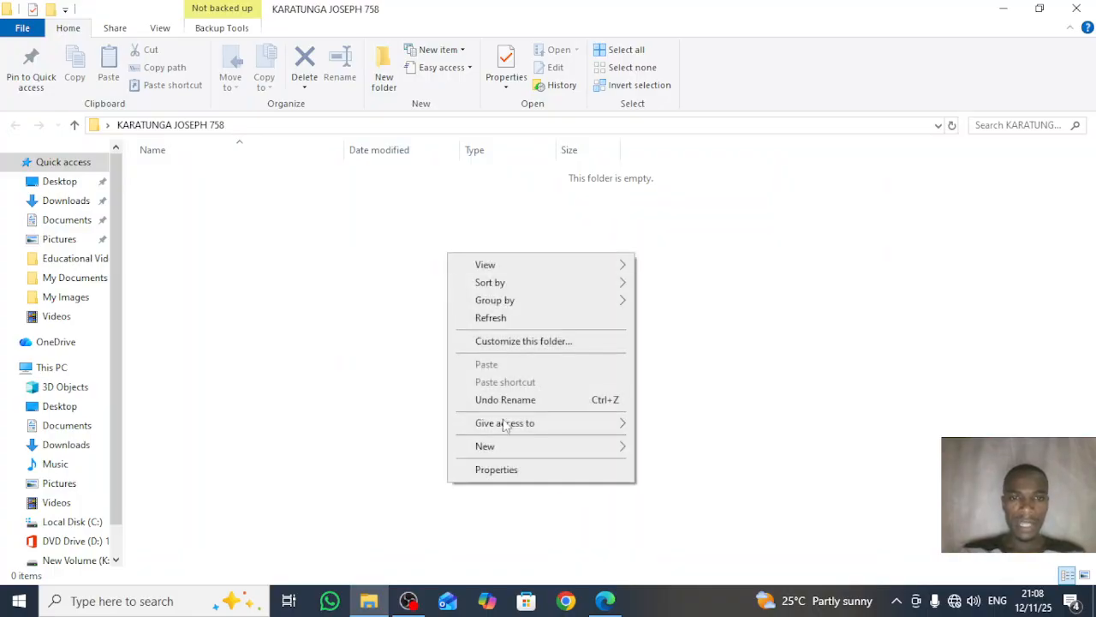
mouse_move(510, 450)
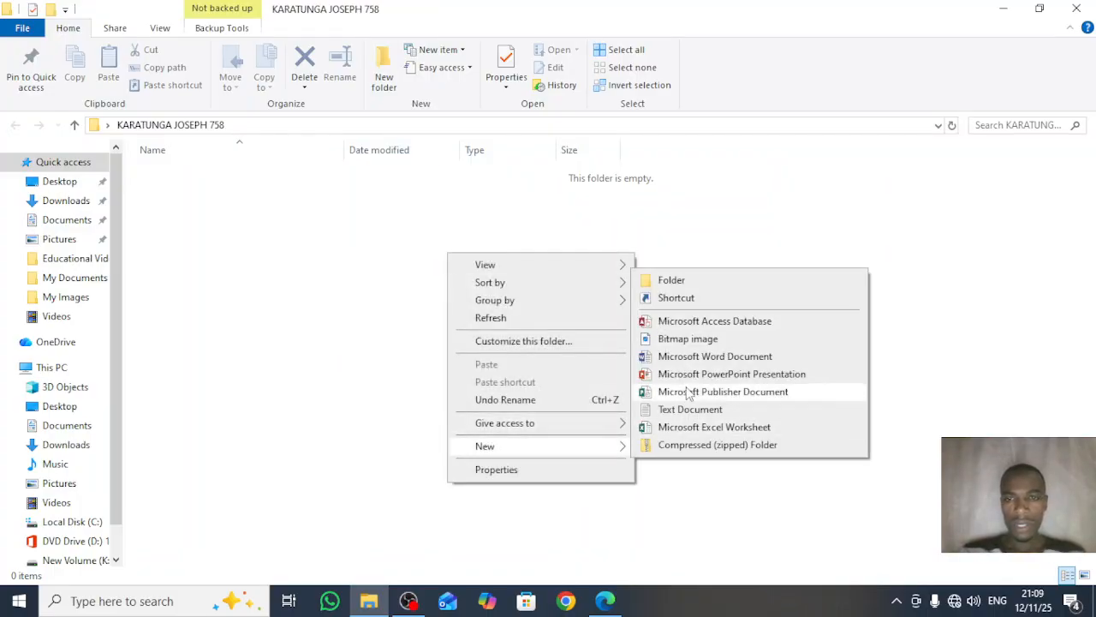
click(694, 357)
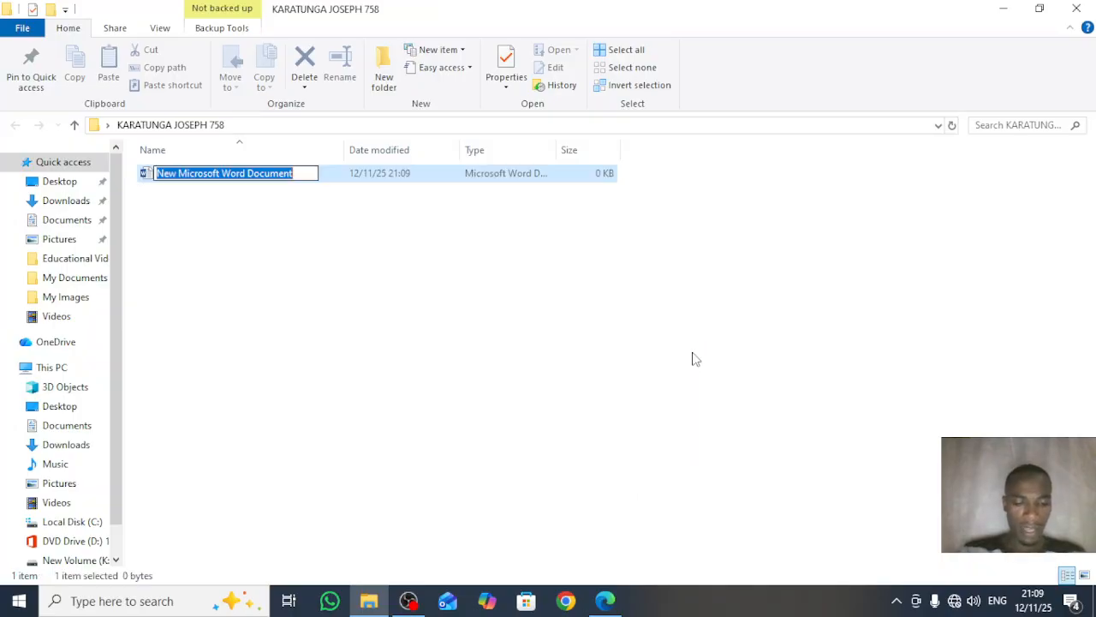
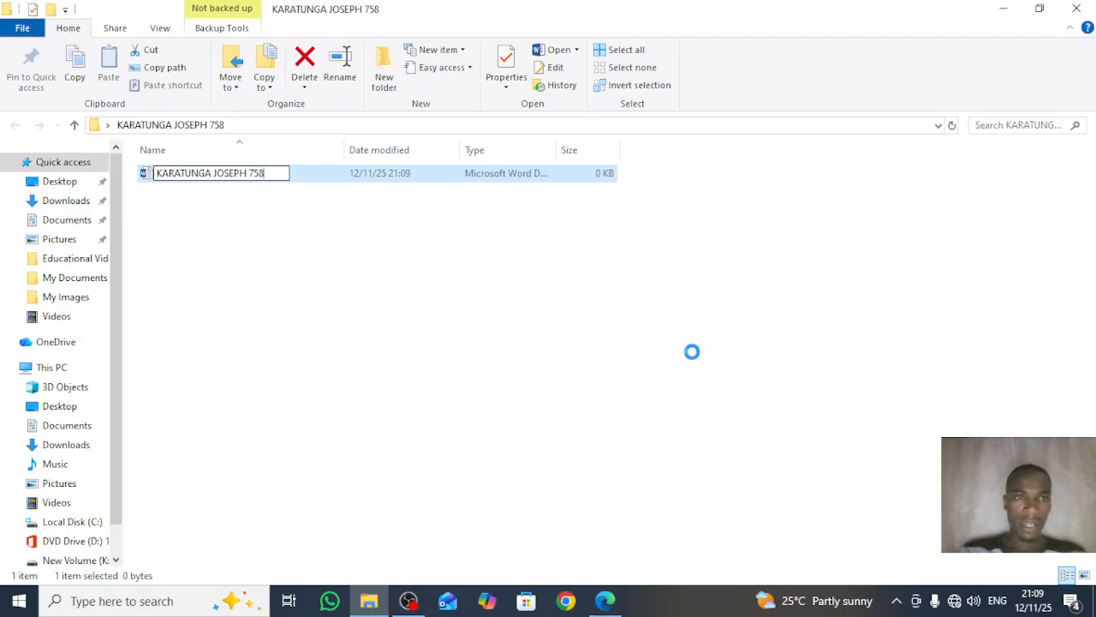
key(Return)
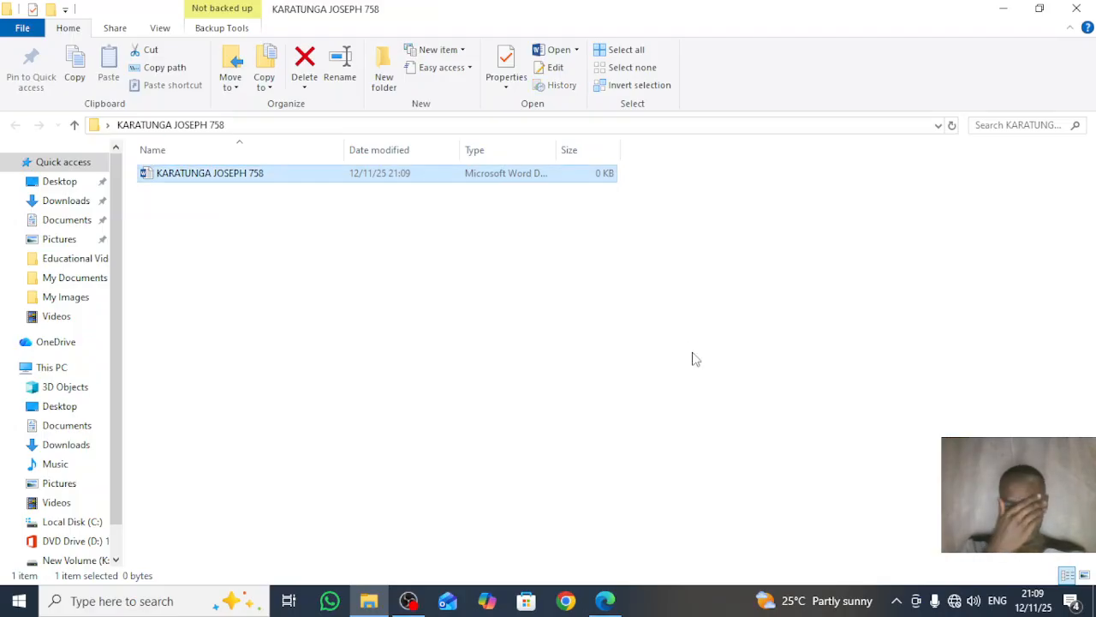
Step: Open the new Word document, then glance back at the task PDF
key(Return)
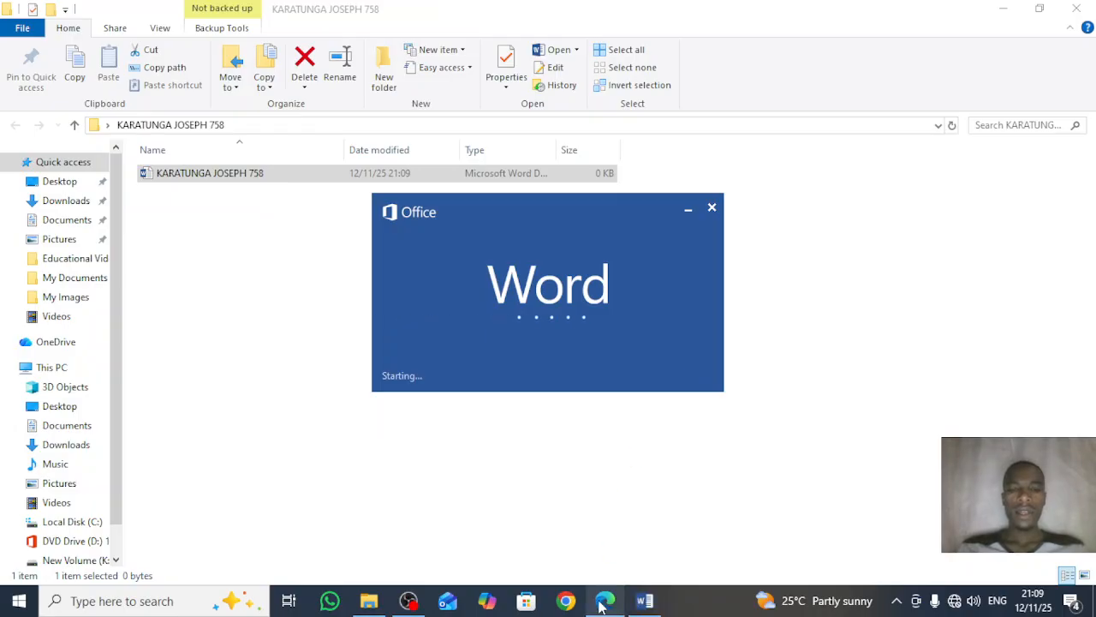
mouse_move(600, 605)
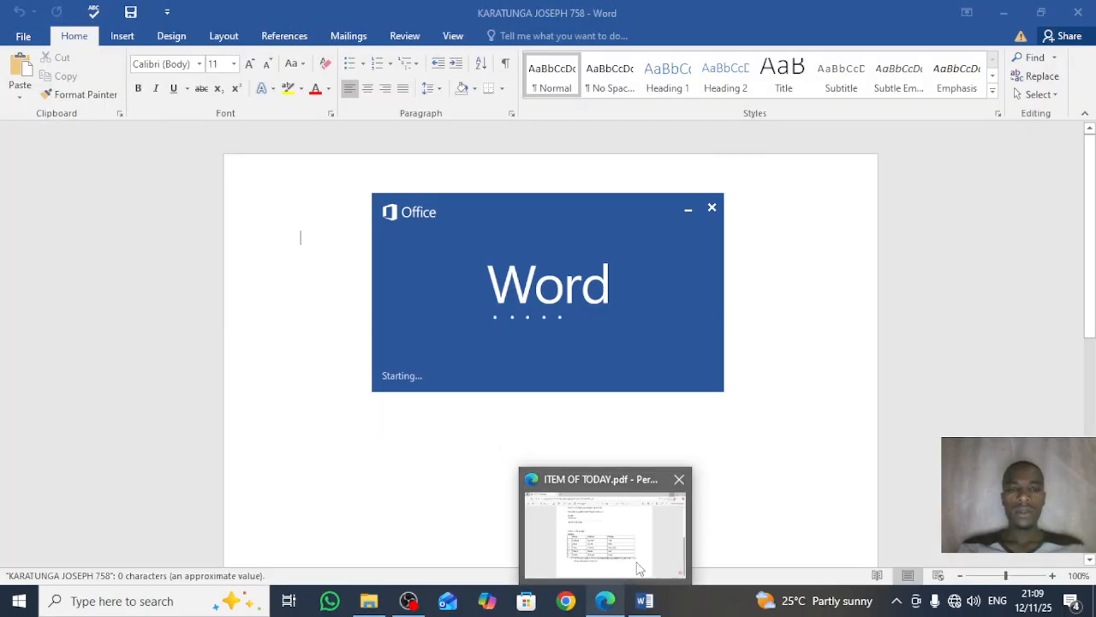
click(605, 603)
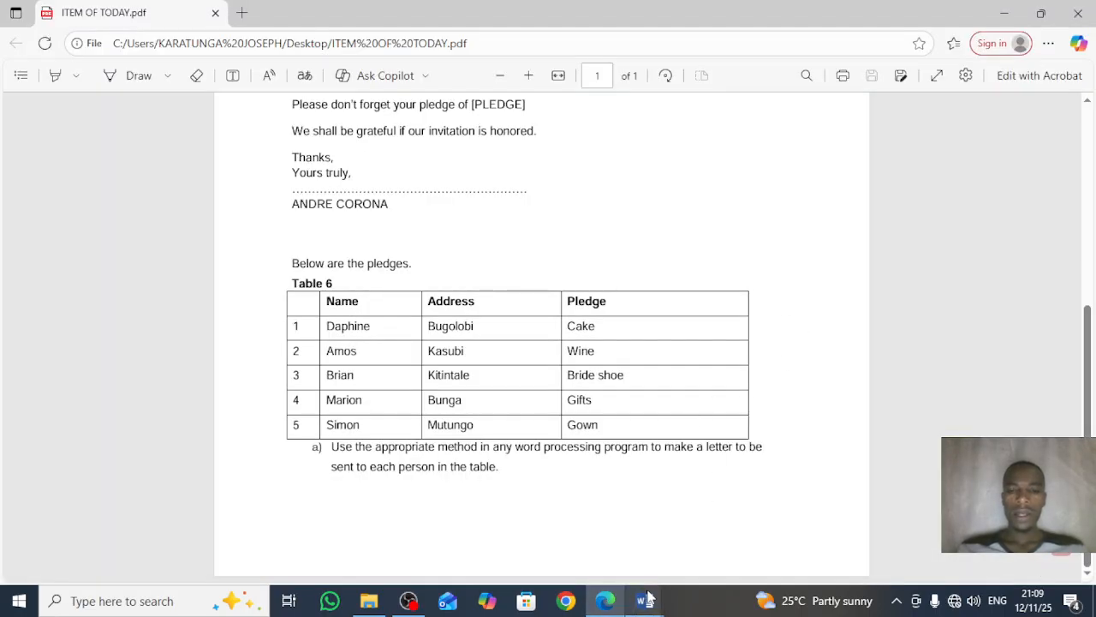
Step: Answer the File In Use warning by opening a local copy, then close the read-only window
mouse_move(645, 600)
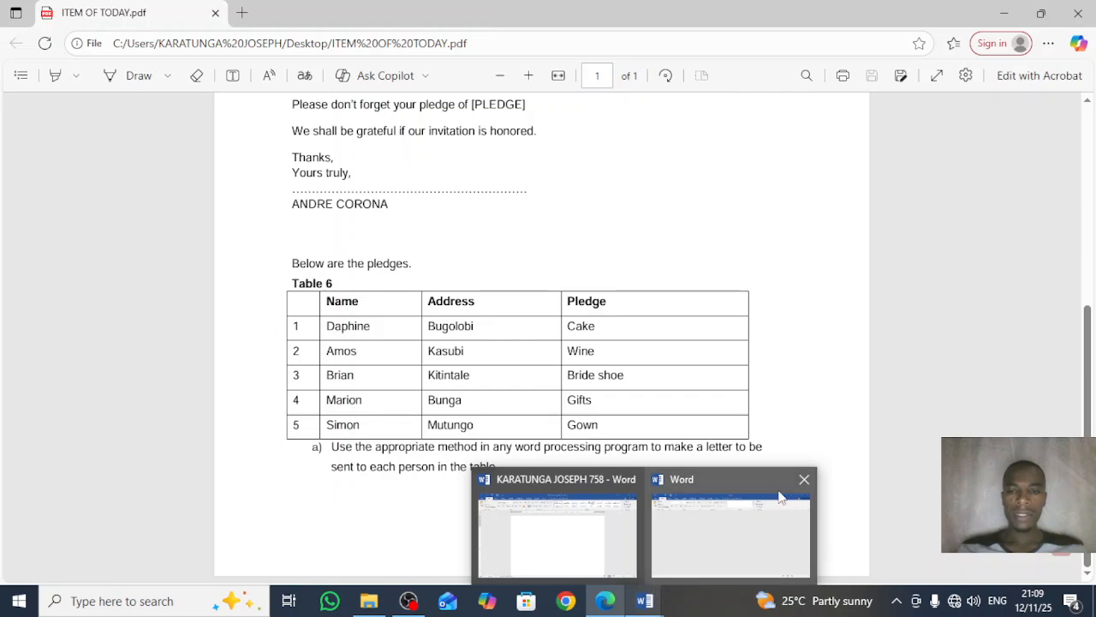
mouse_move(778, 494)
click(810, 479)
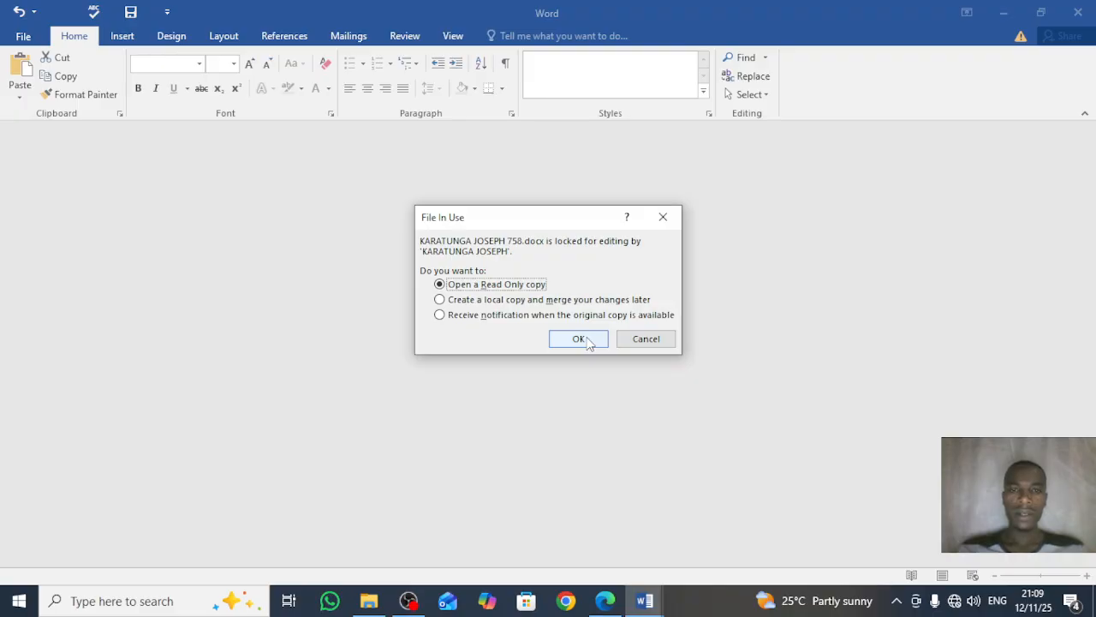
click(580, 300)
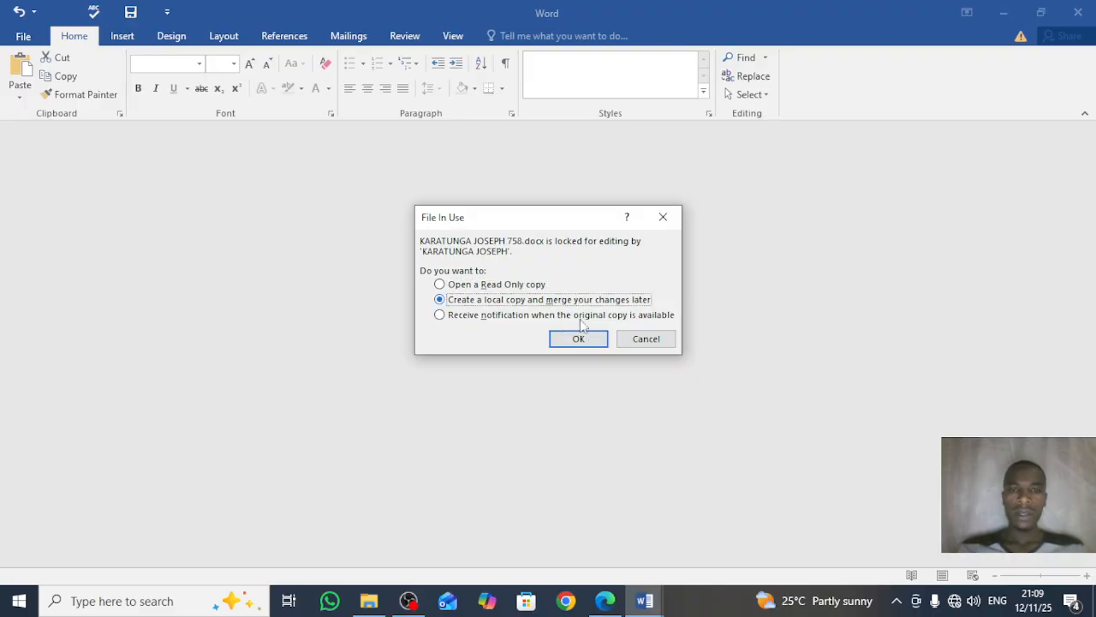
click(579, 339)
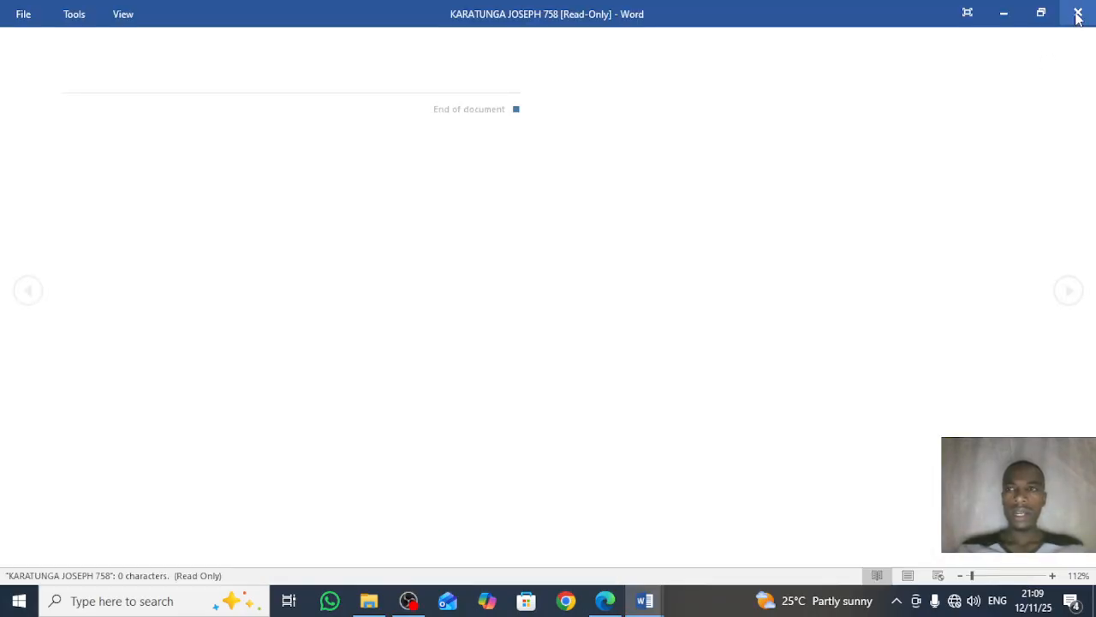
click(1078, 13)
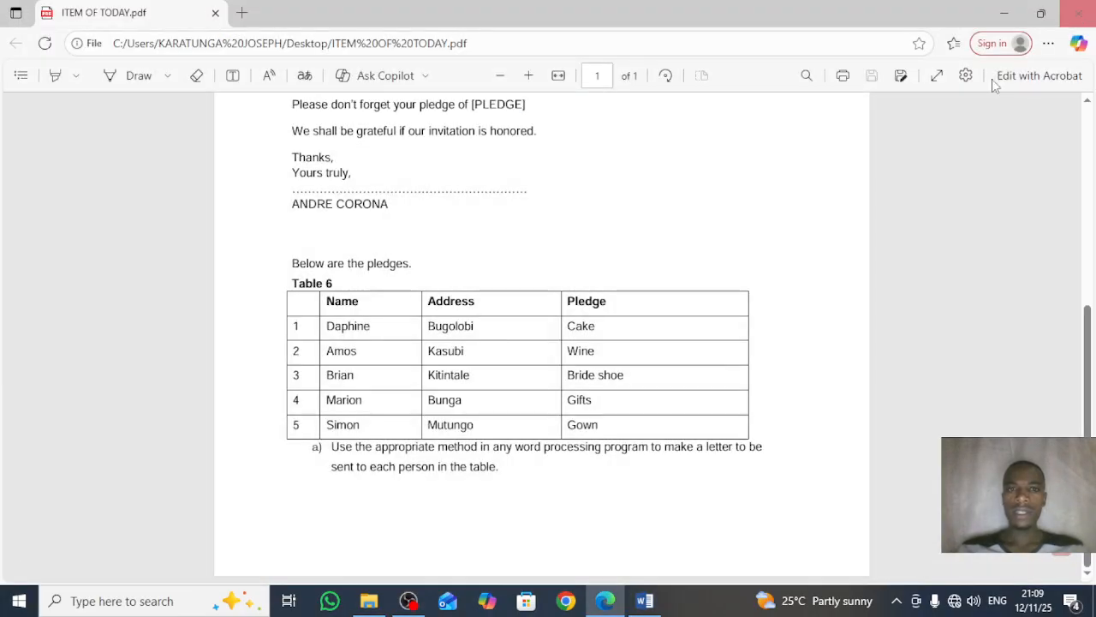
Step: Paste the letter into a blank document; split sender address, date, [ADDRESS] and 'Dear [NAME]' onto lines
click(645, 600)
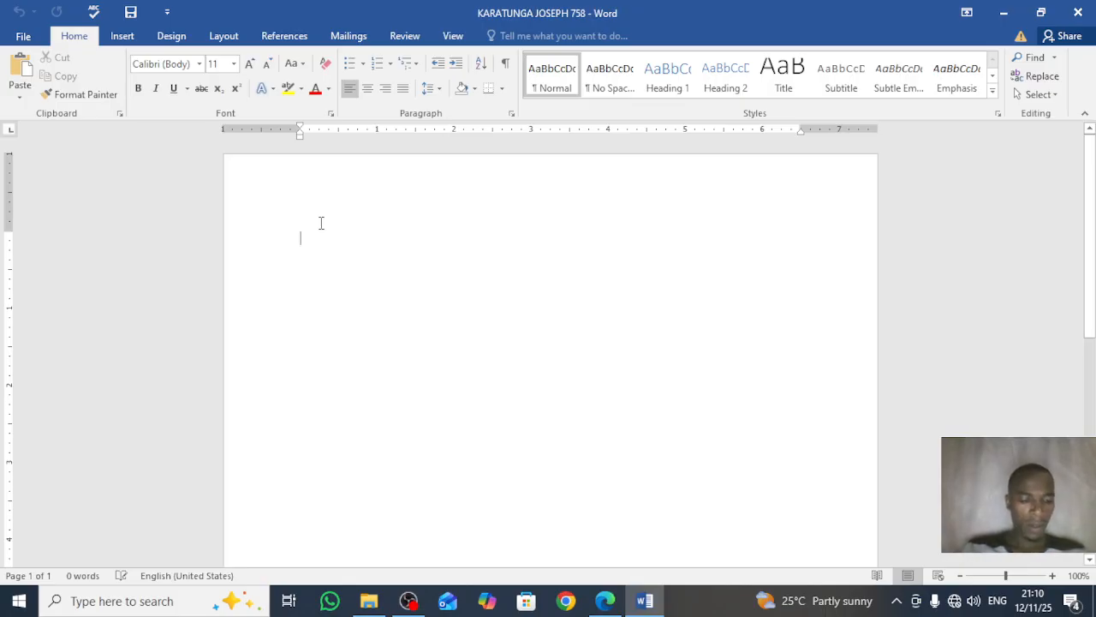
key(ctrl+v)
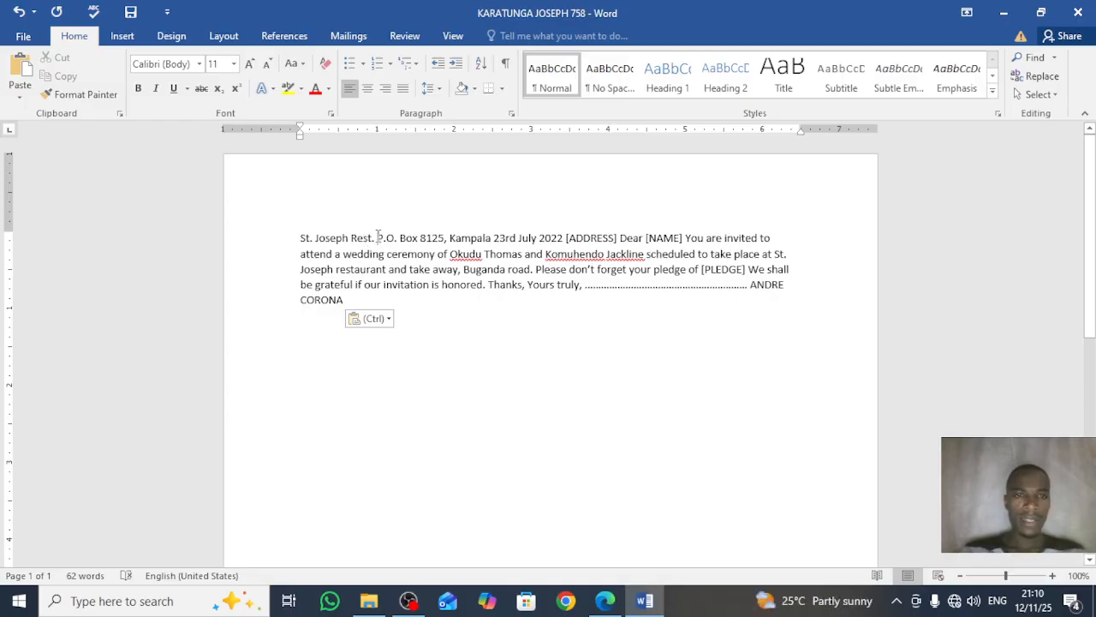
click(377, 237)
key(Return)
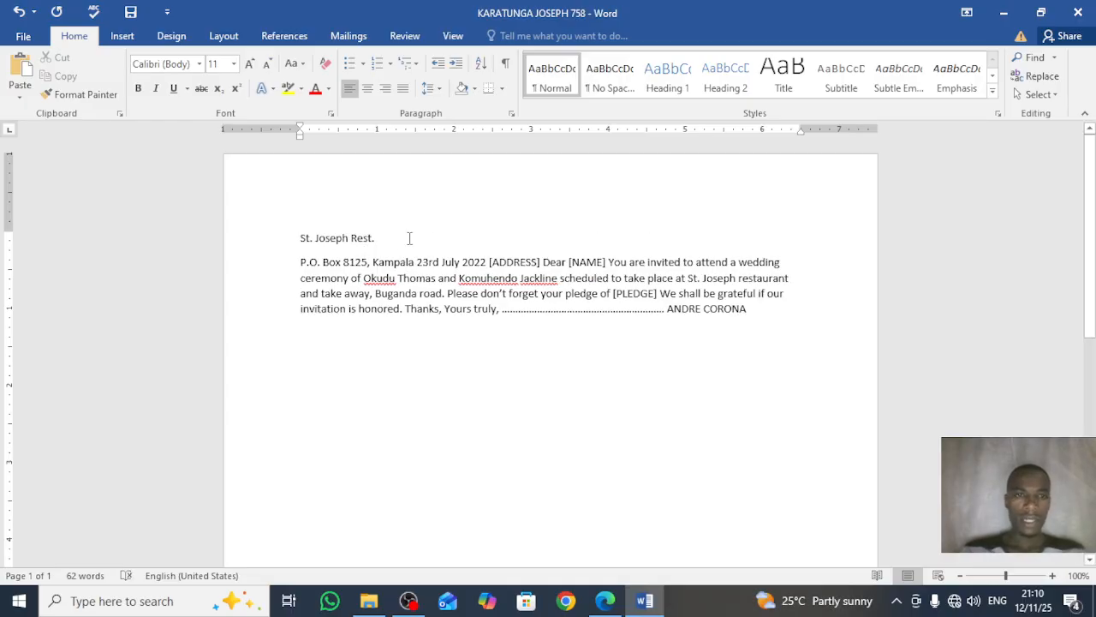
click(372, 262)
key(Return)
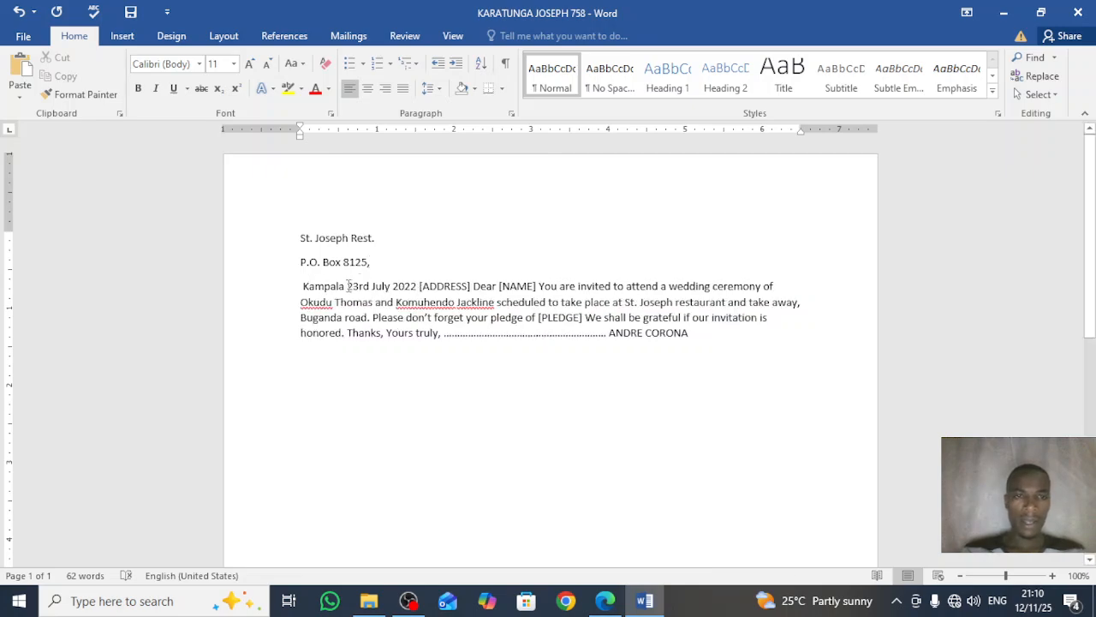
click(347, 286)
key(Return)
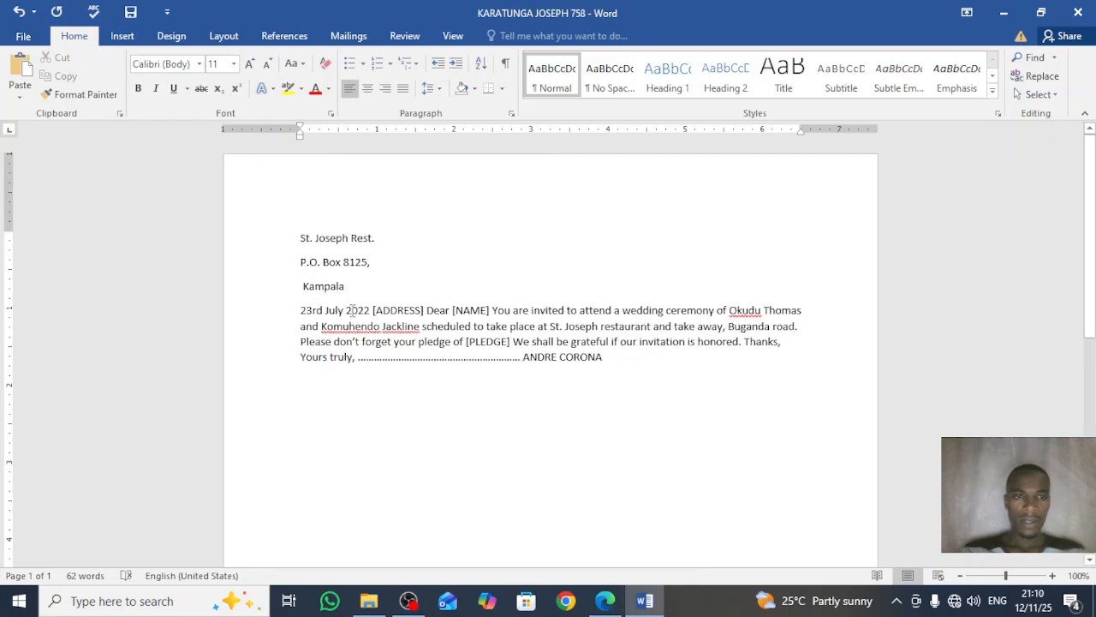
click(373, 310)
key(Return)
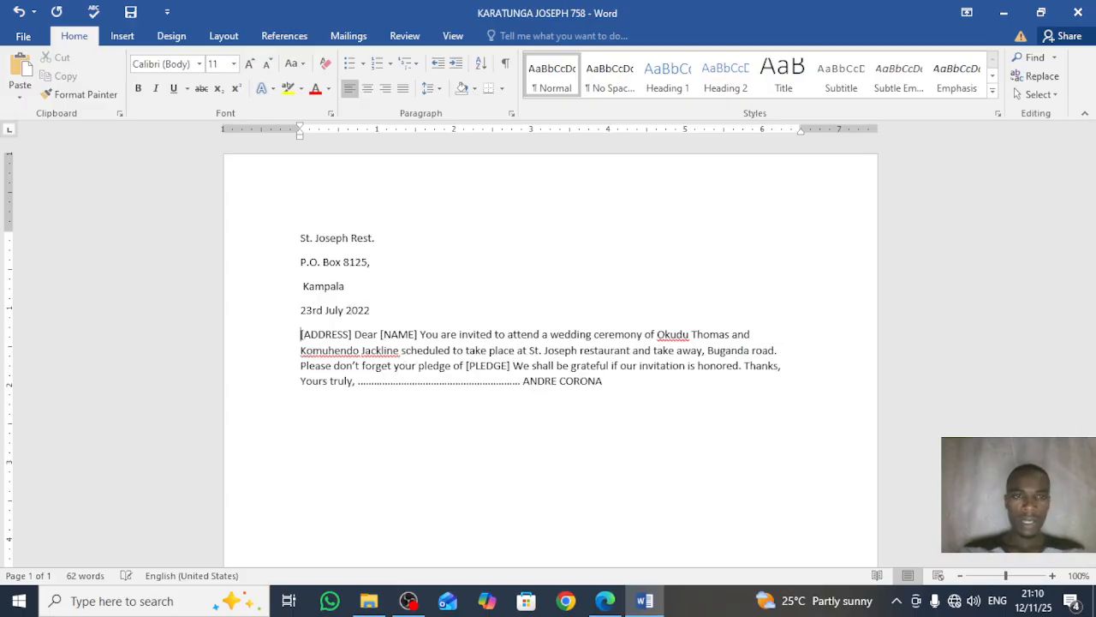
click(354, 334)
key(Return)
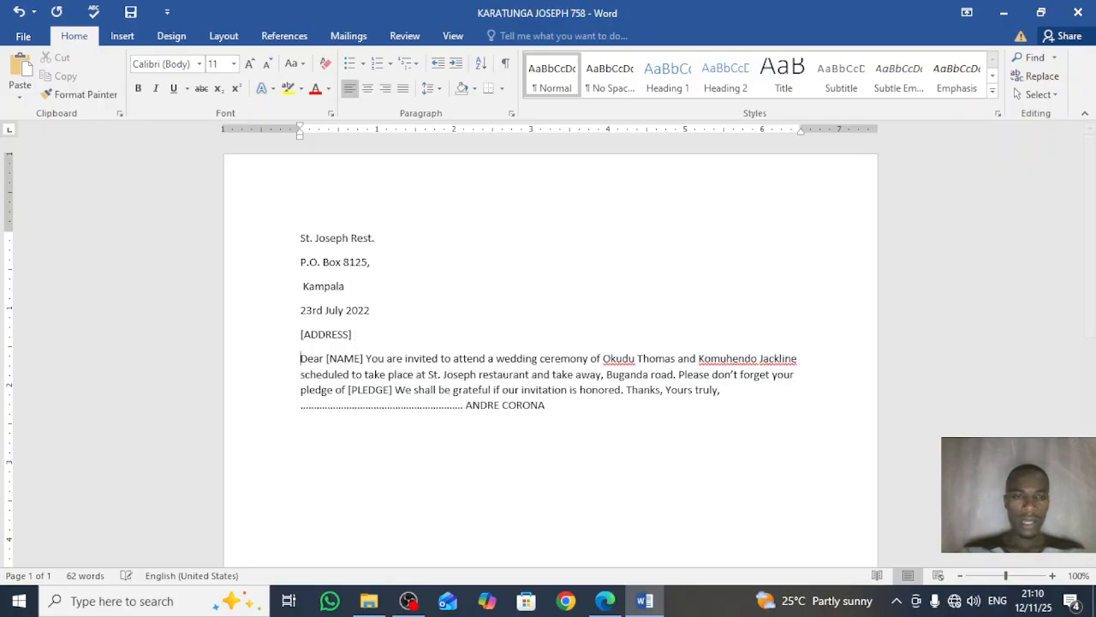
Step: Separate the body, 'Thanks,', 'Yours truly', dotted signature line and signer's name, then select all
click(366, 359)
key(Return)
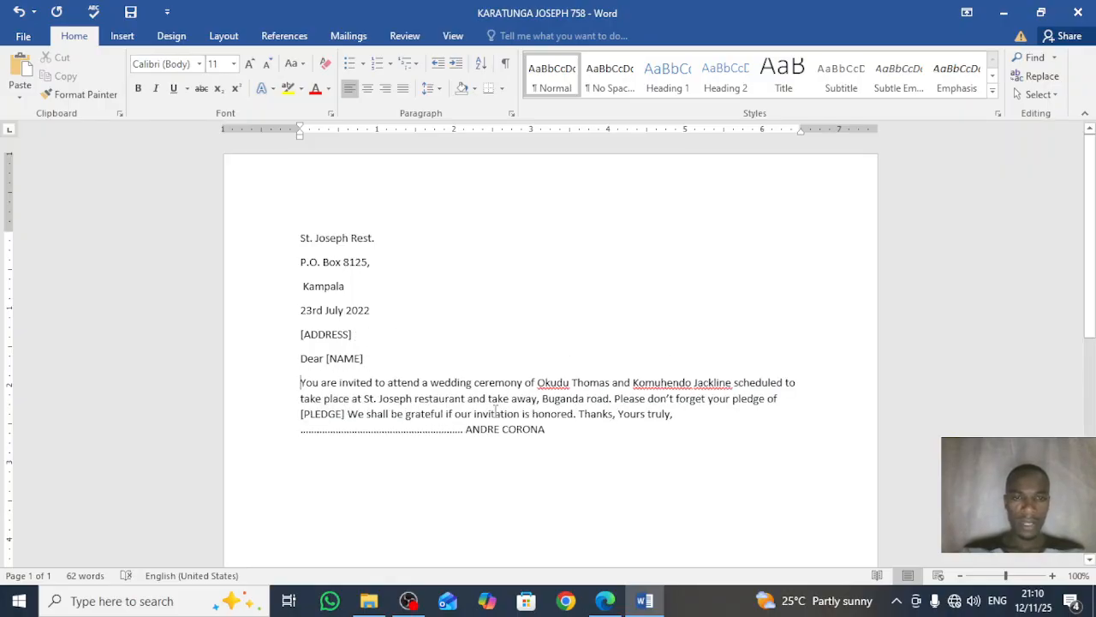
click(617, 414)
key(Return)
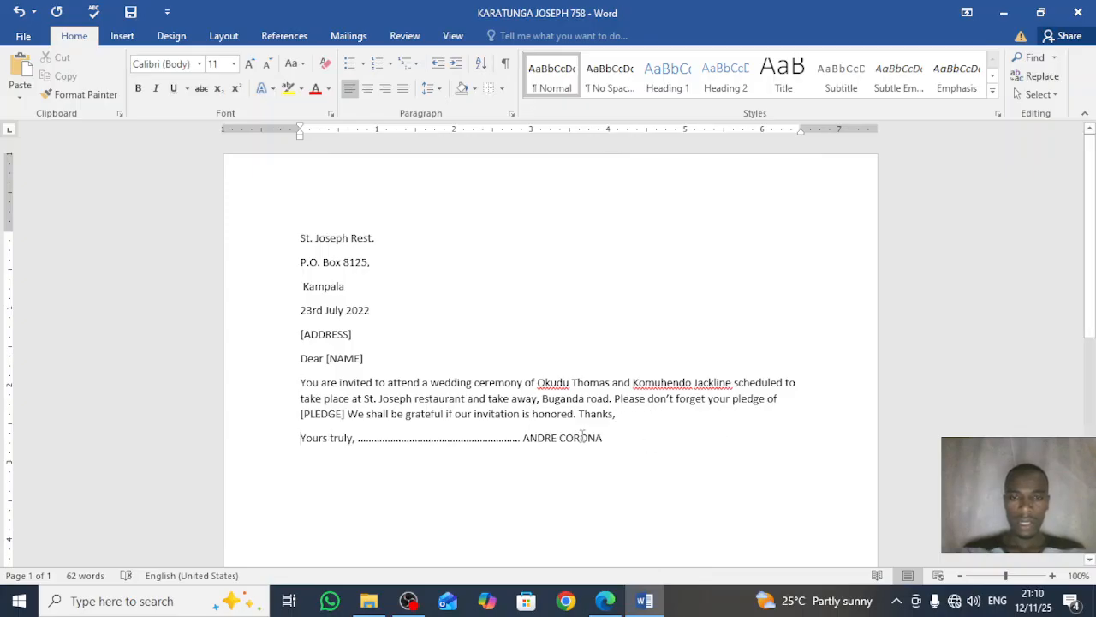
click(357, 438)
key(Return)
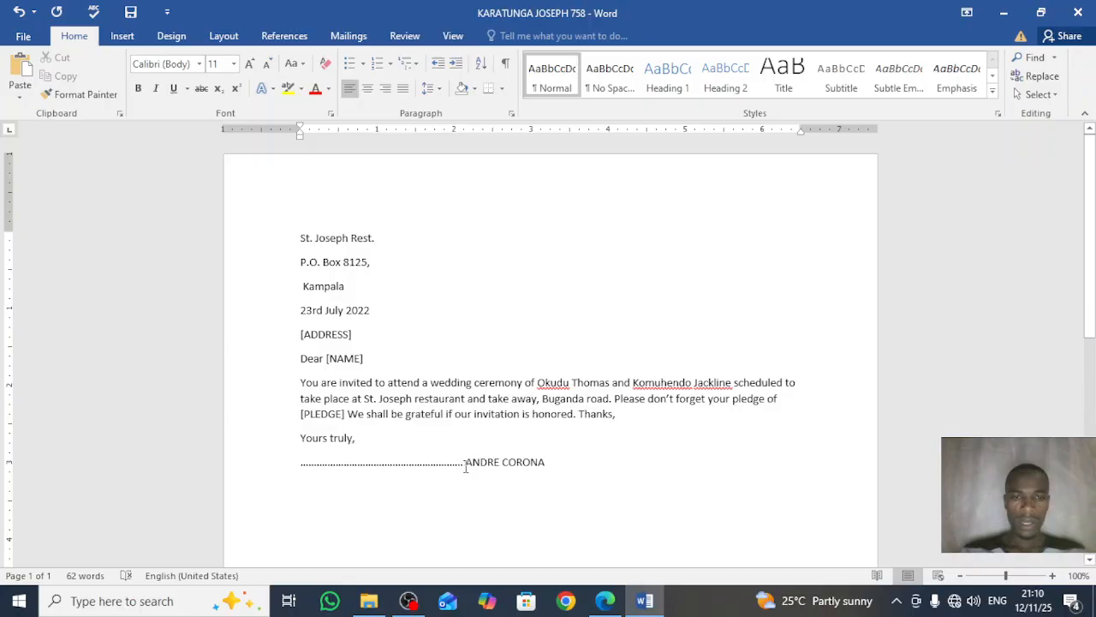
key(Return)
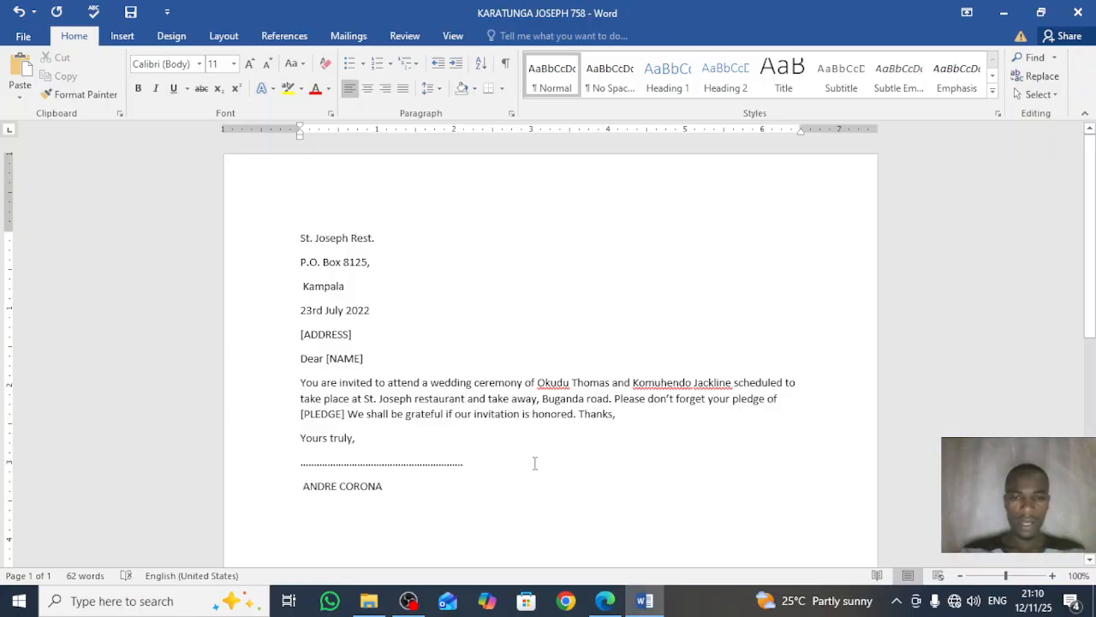
click(578, 414)
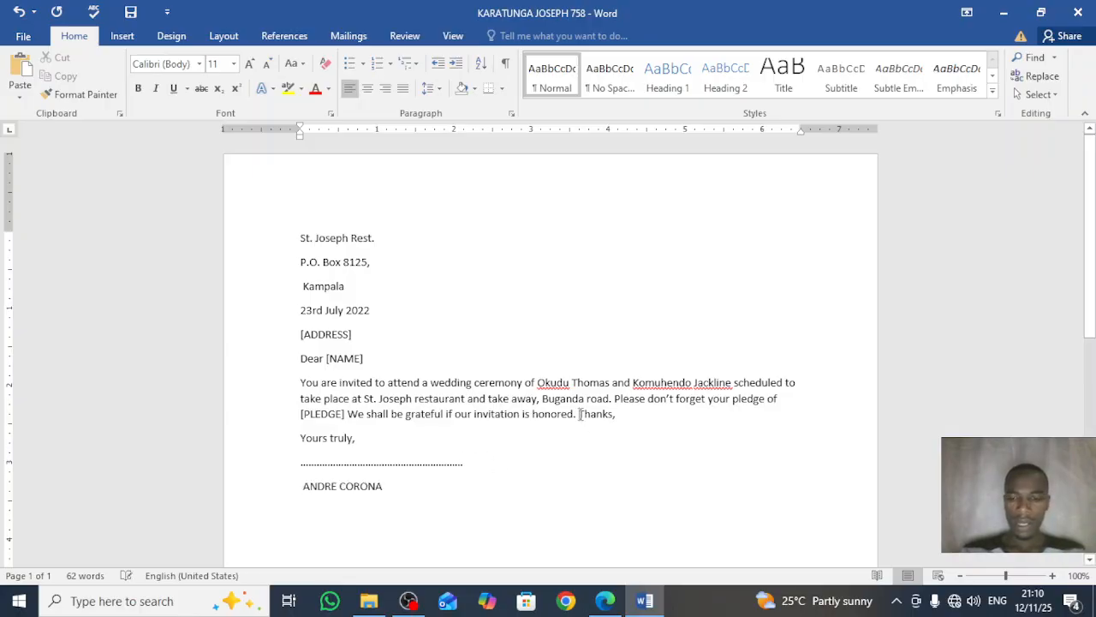
key(Return)
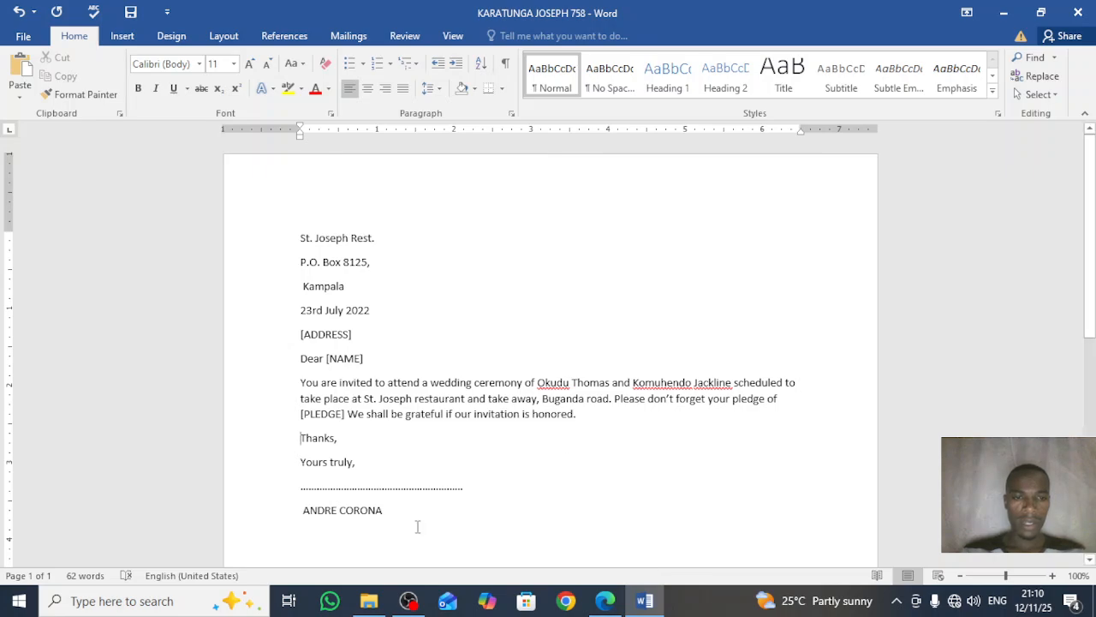
key(ctrl+a)
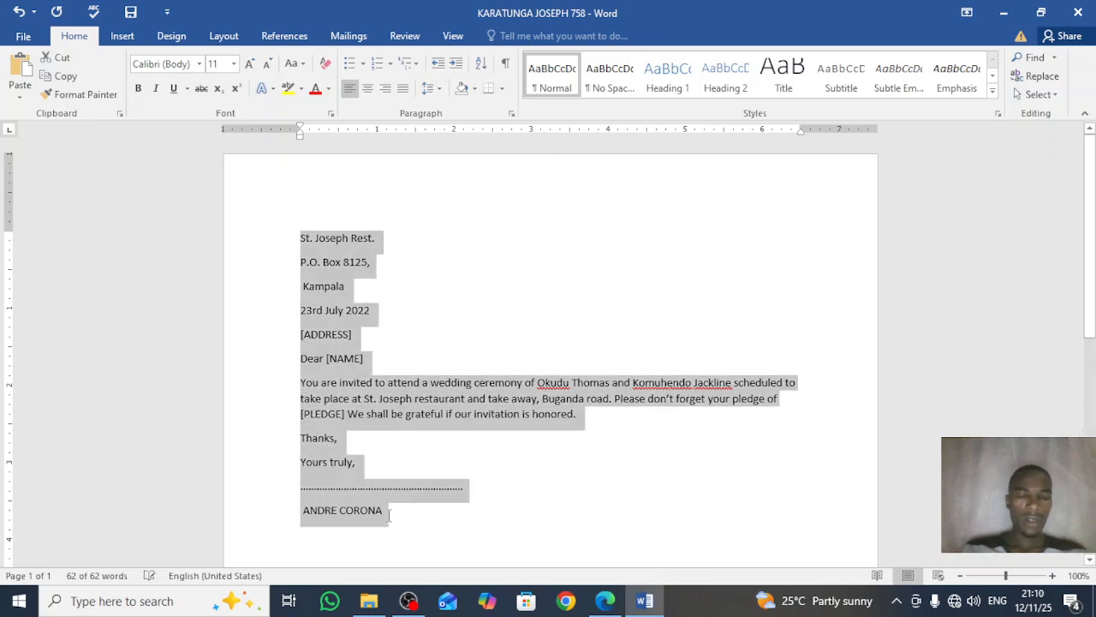
Step: Enlarge the whole letter to 14 pt and right-align the sender's address and date
click(250, 66)
click(250, 66)
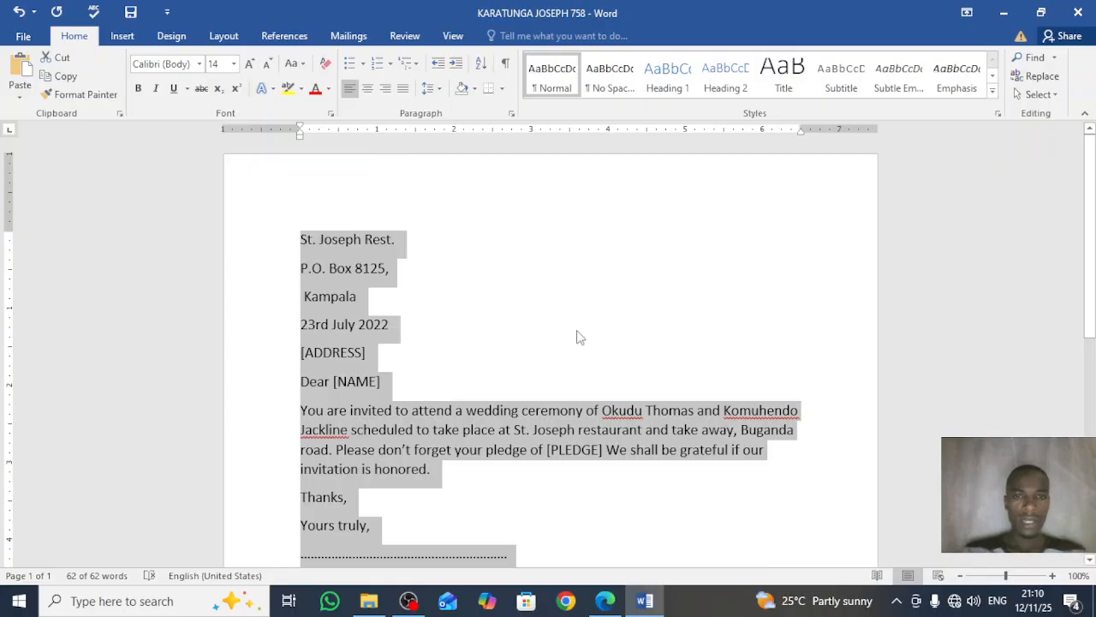
click(347, 257)
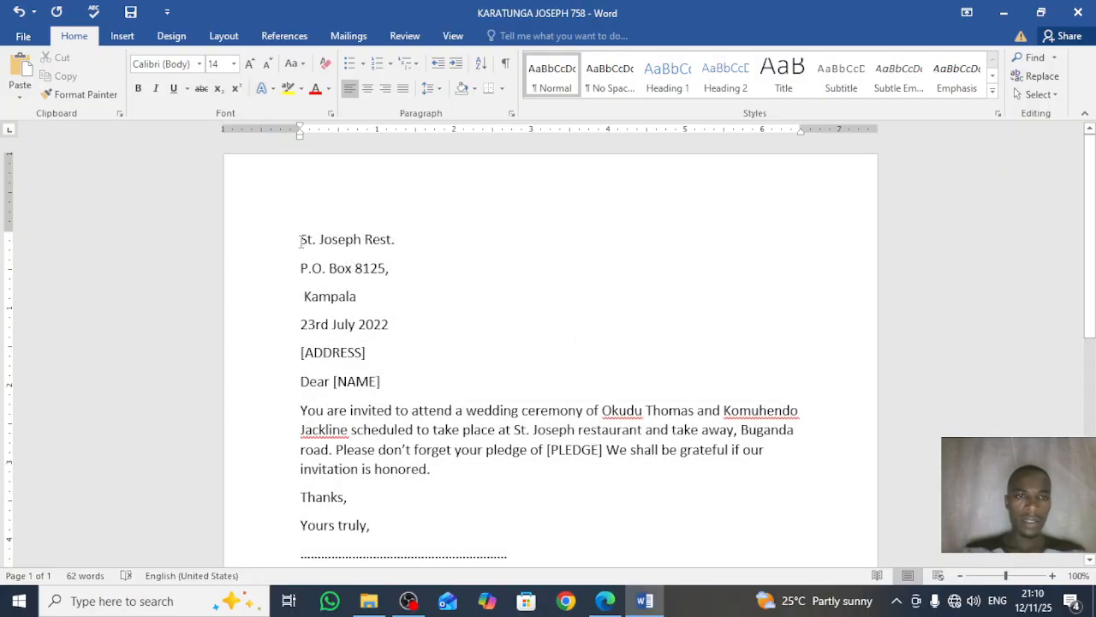
drag(300, 241, 387, 333)
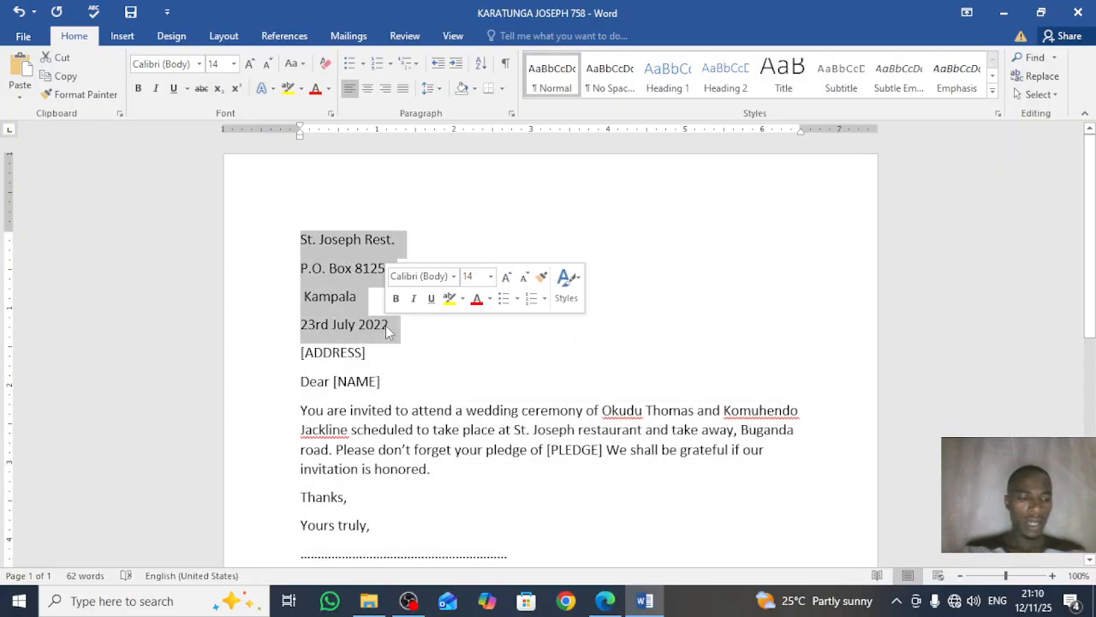
click(389, 90)
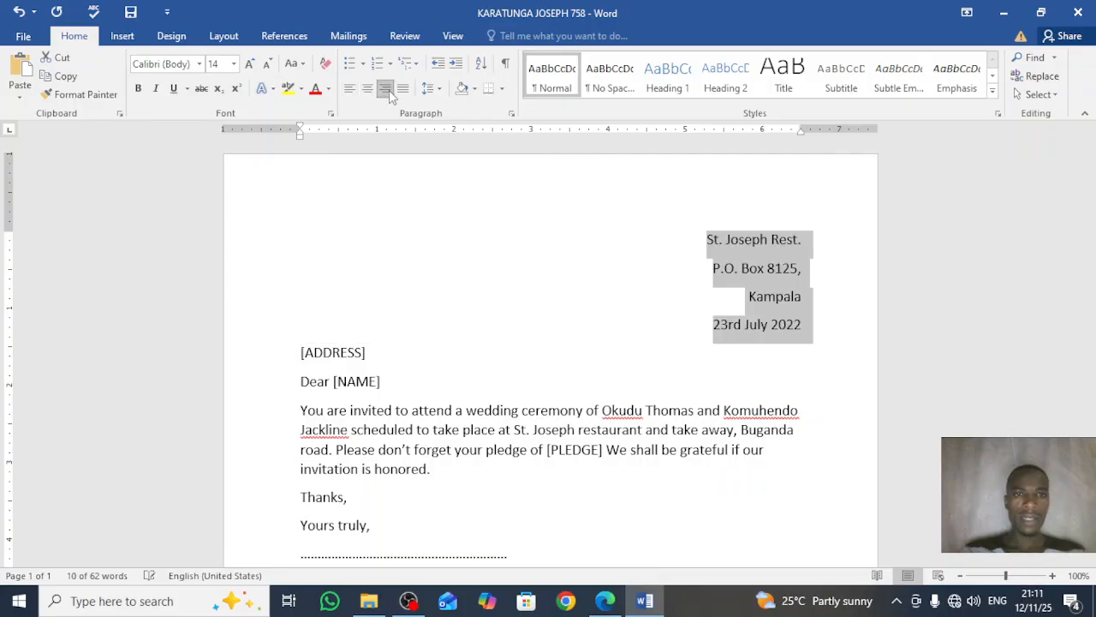
click(622, 366)
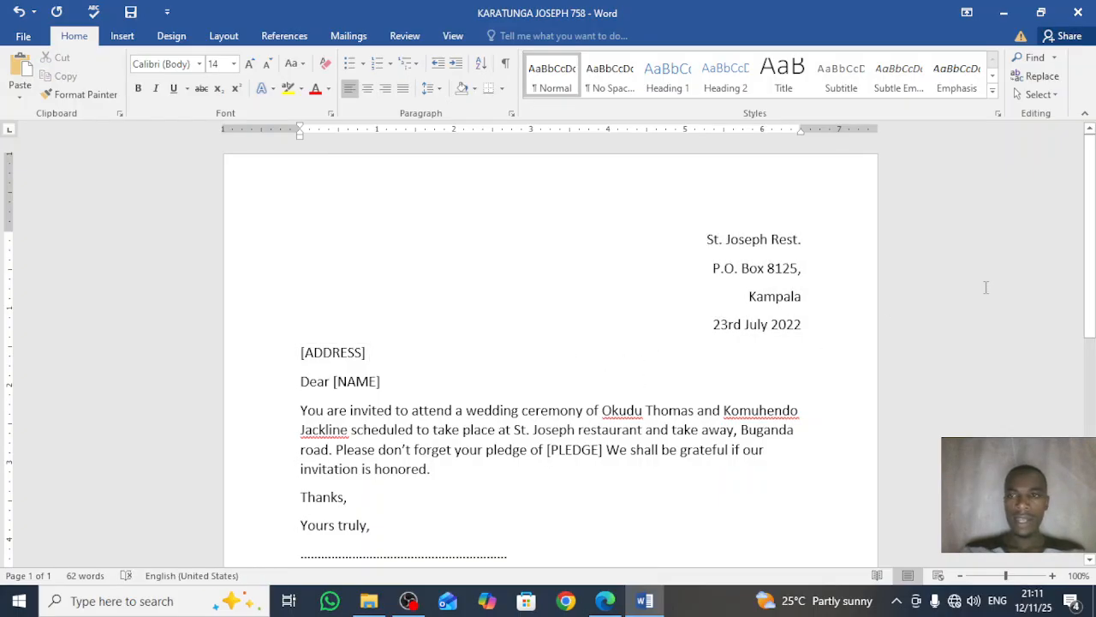
Step: Save the letter and bring the assignment PDF back into view
scroll(1093, 262, down, 1)
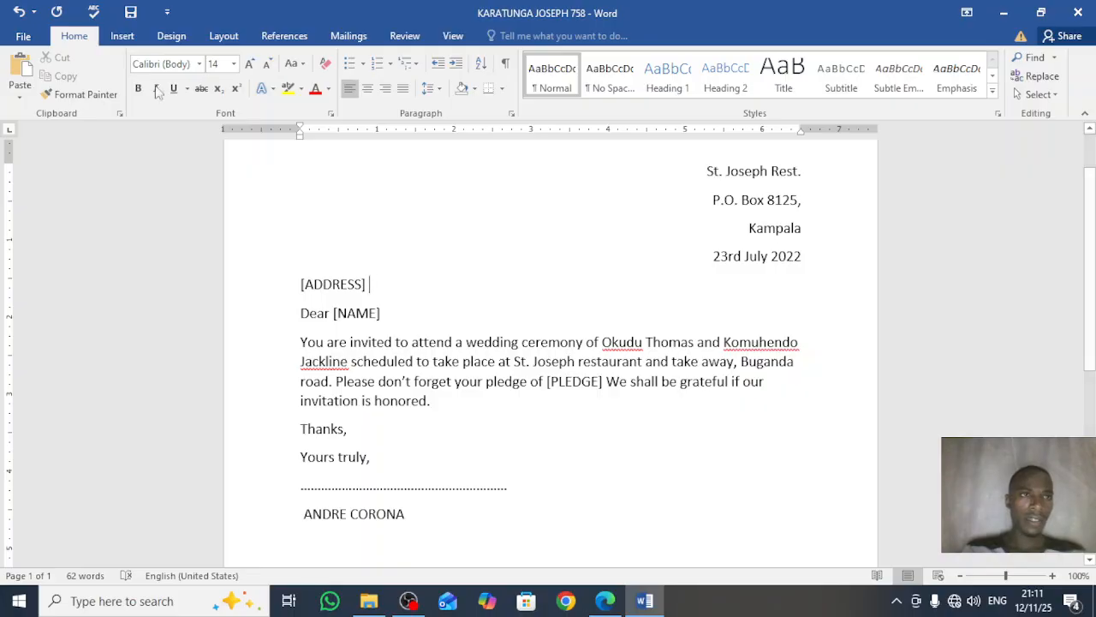
click(133, 12)
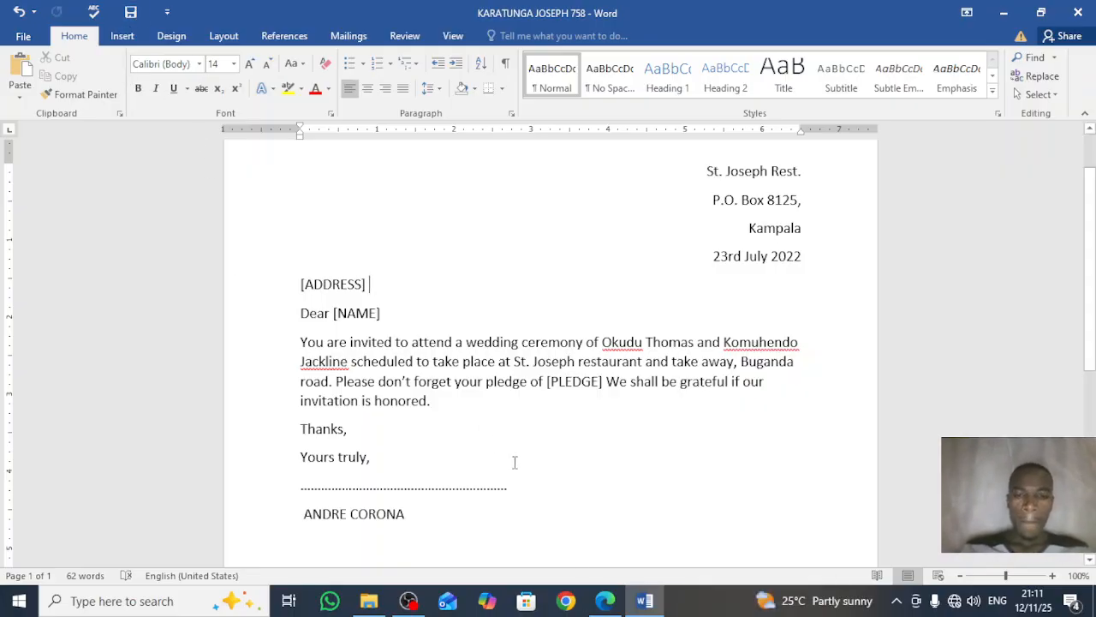
click(605, 601)
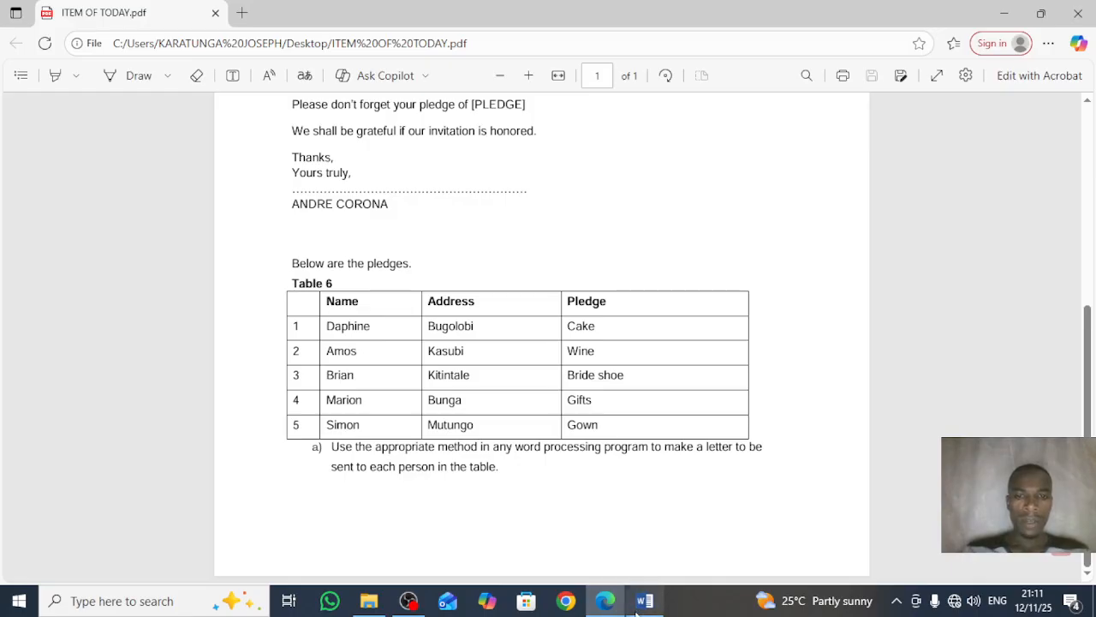
Step: Return from the pledge table PDF to the invitation letter in Word
click(638, 604)
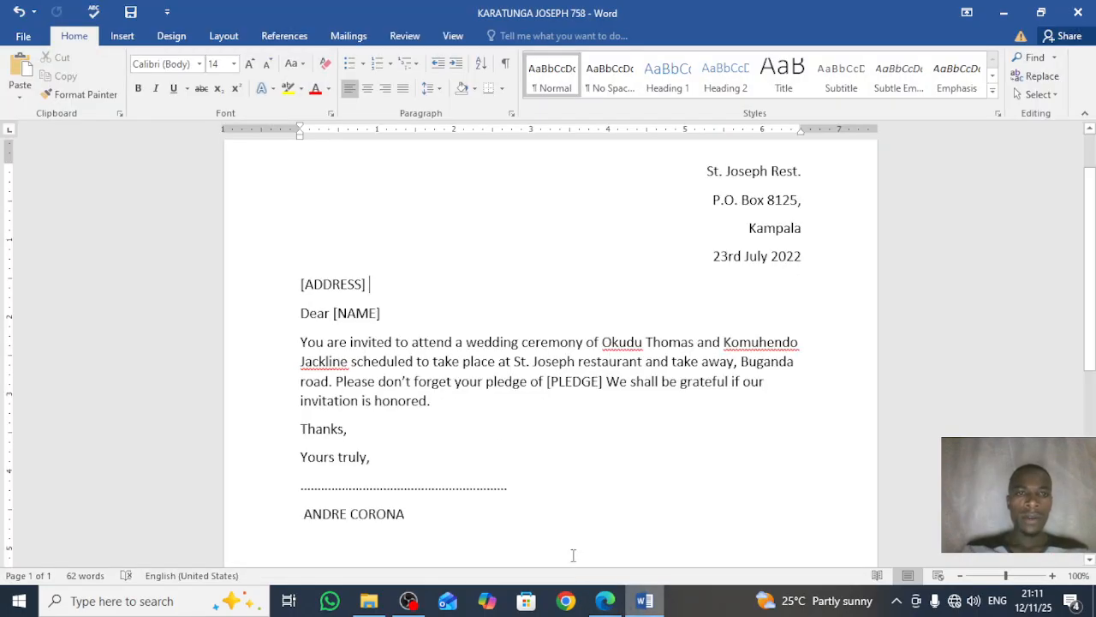
Step: Run the Step-by-Step Mail Merge Wizard to recipients, choose 'Type a new list', and open Create
click(348, 36)
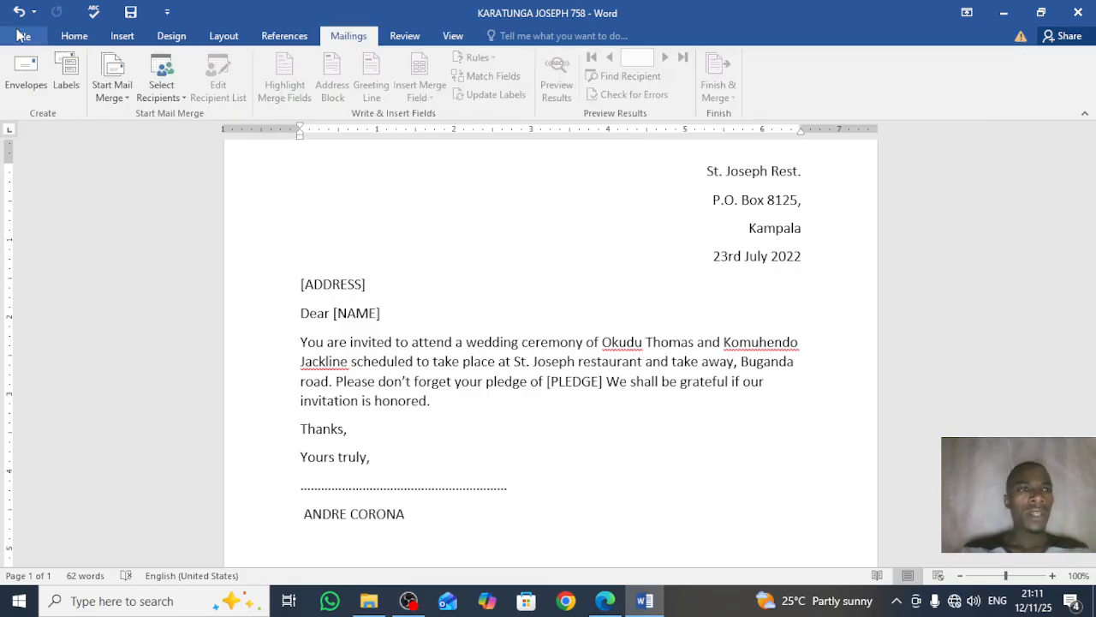
click(94, 84)
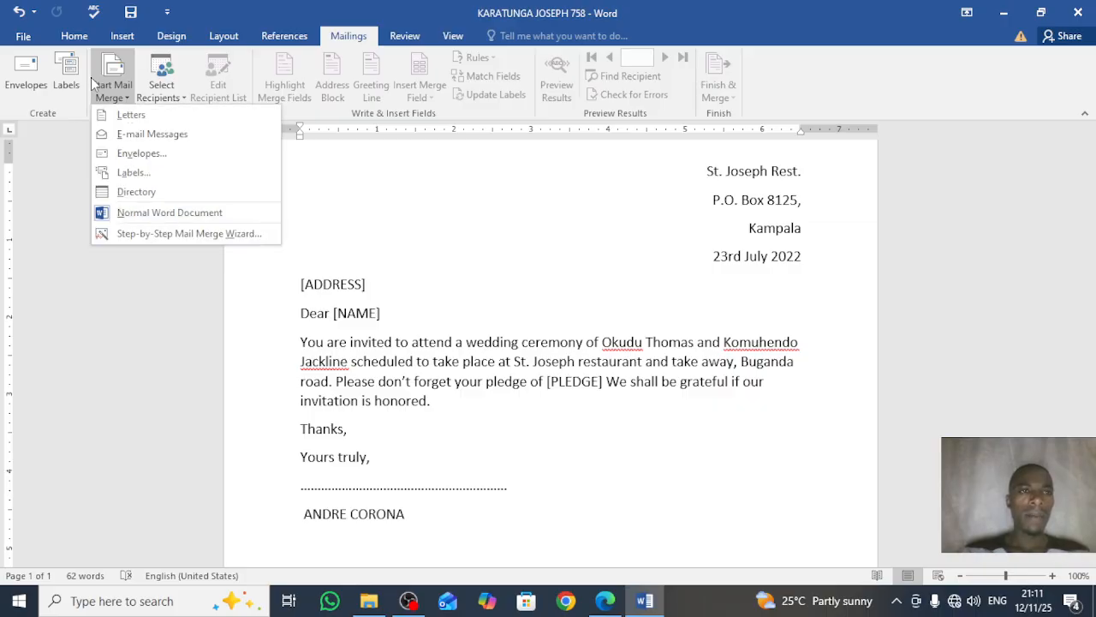
click(165, 234)
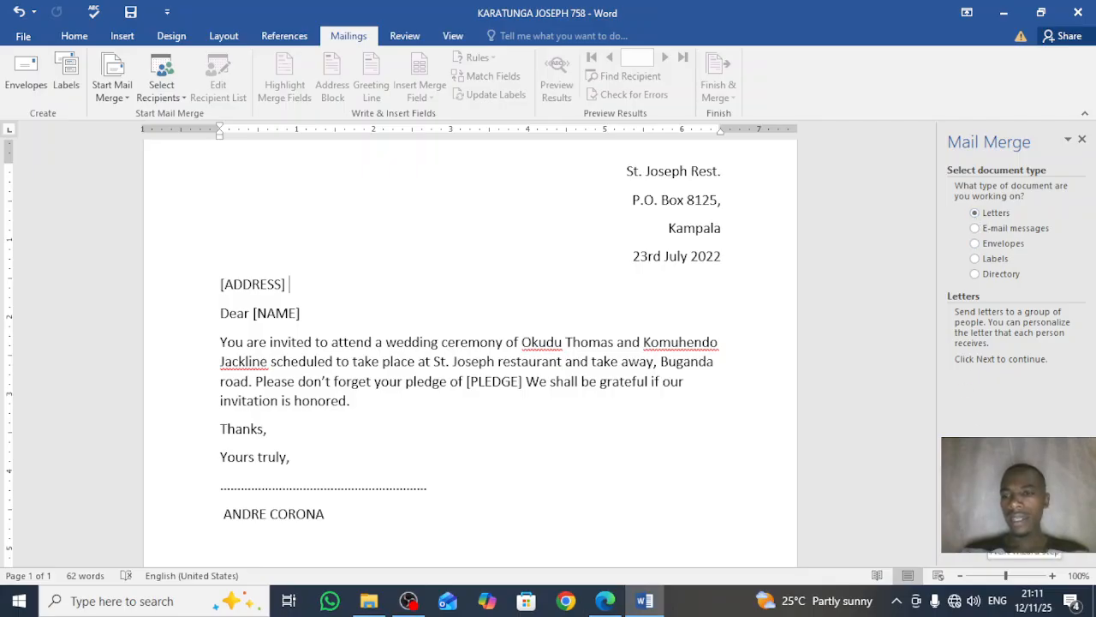
click(1019, 553)
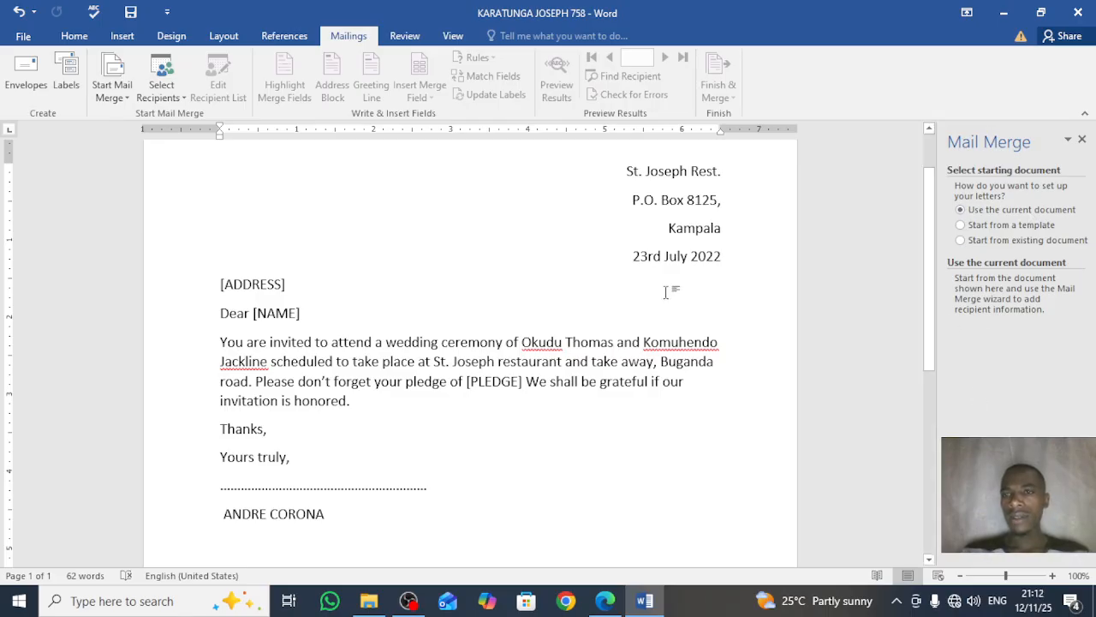
click(1002, 529)
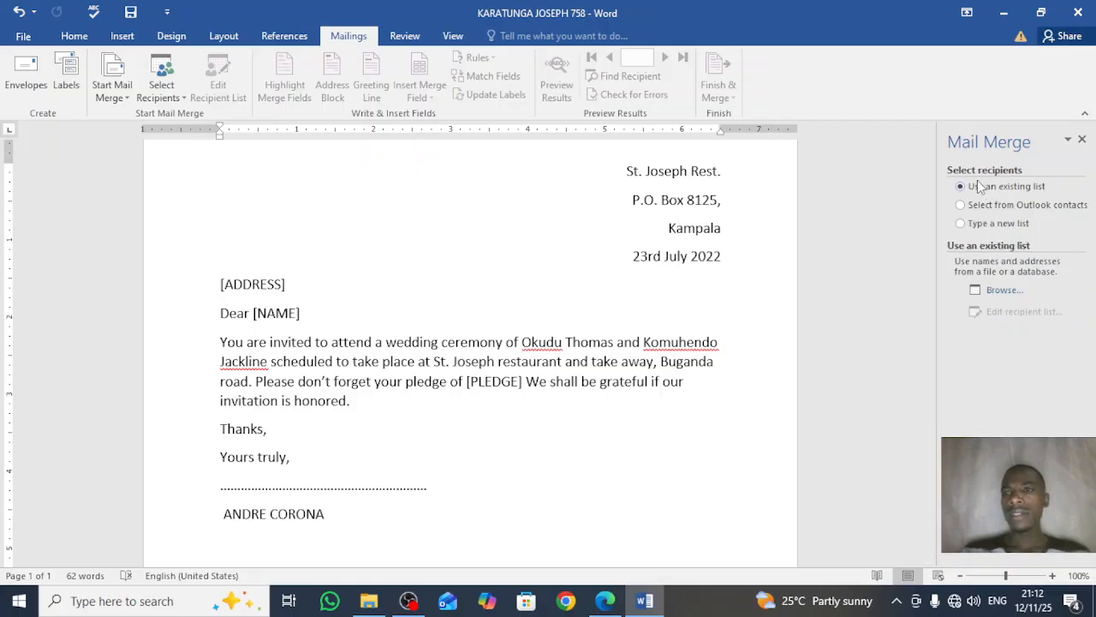
click(978, 224)
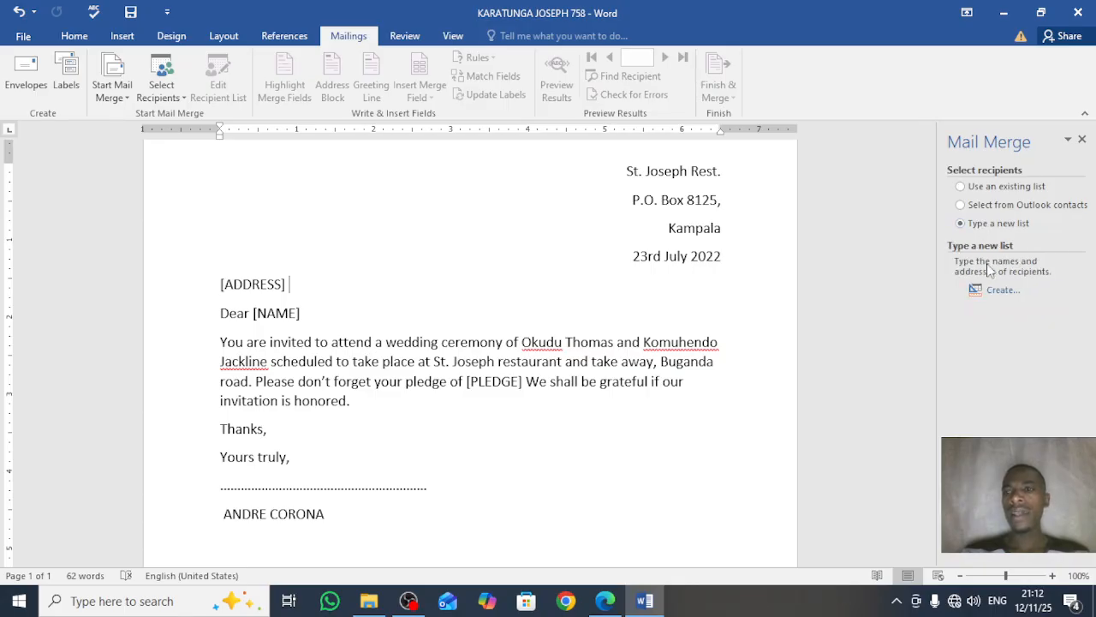
click(1002, 291)
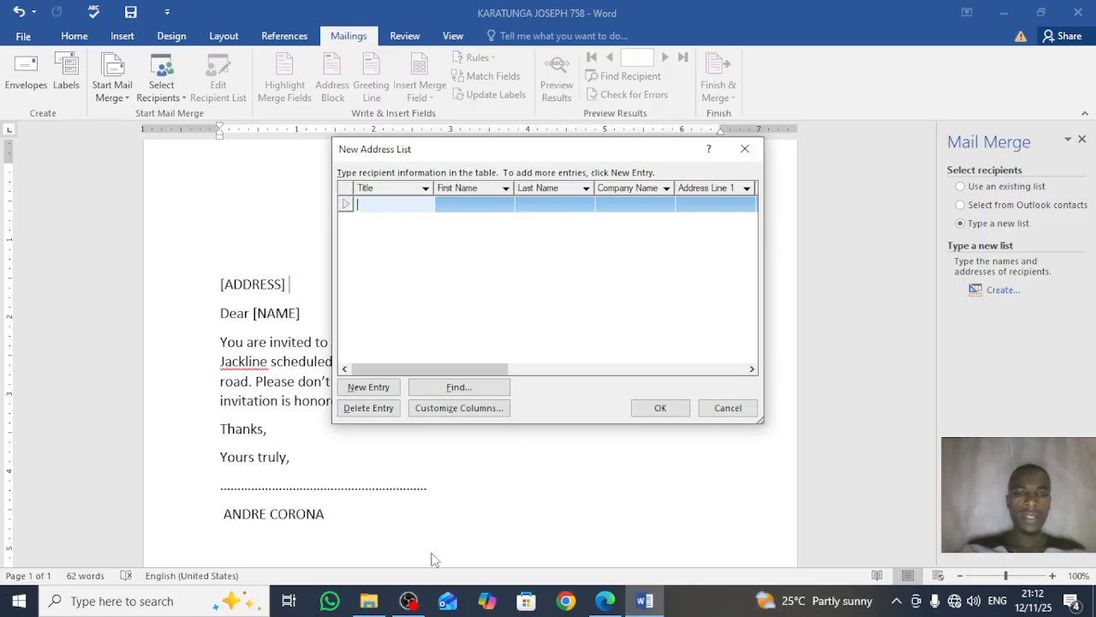
Step: Switch to the OBS Studio recording window
mouse_move(408, 603)
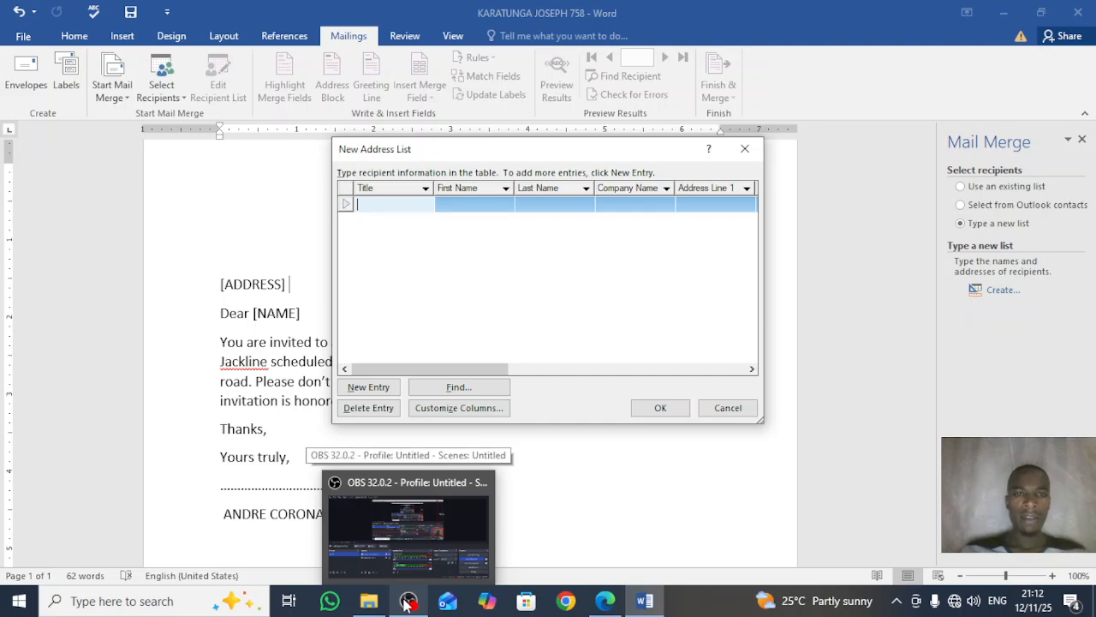
click(407, 603)
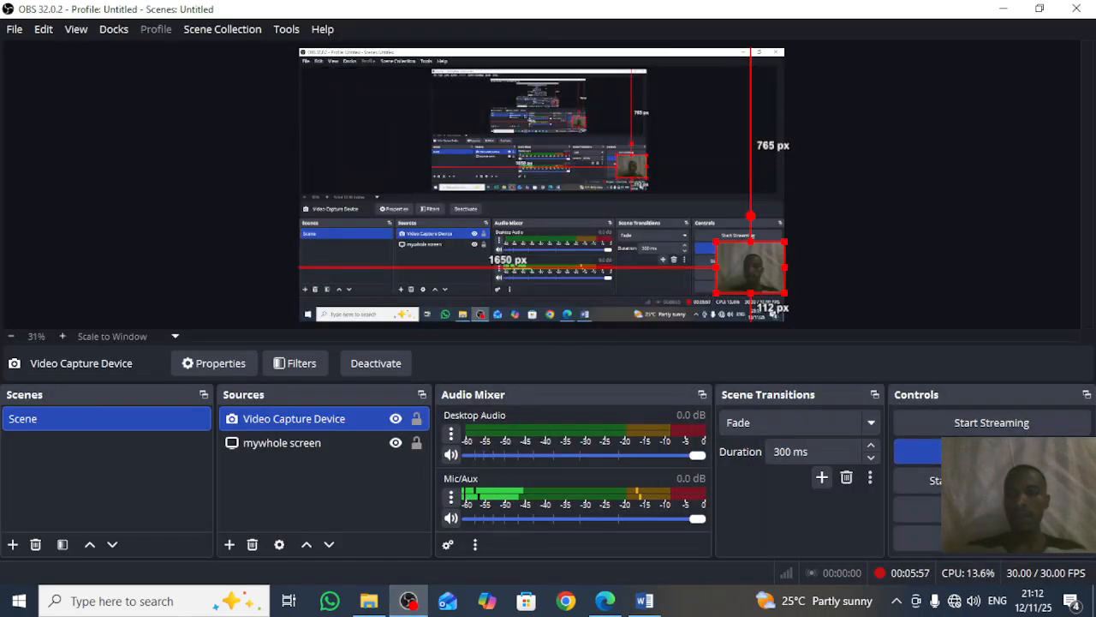
Step: Minimize OBS Studio to get back to Word's empty New Address List
click(1000, 9)
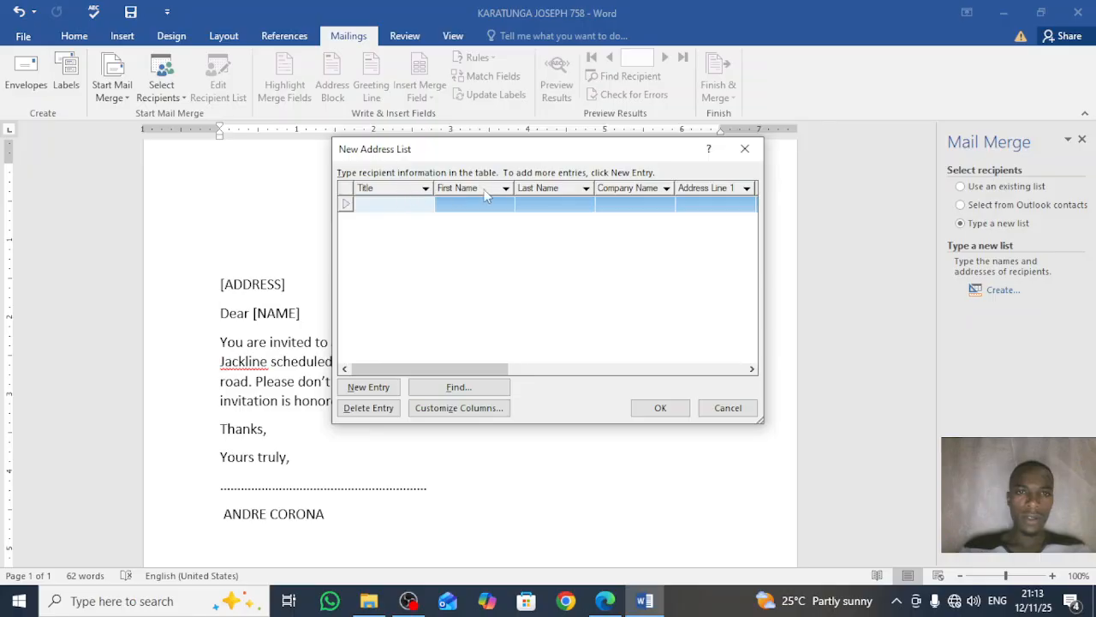
Step: Rename the Title, First Name and Last Name columns to NAME, ADDRESS and PLEDGE
click(447, 408)
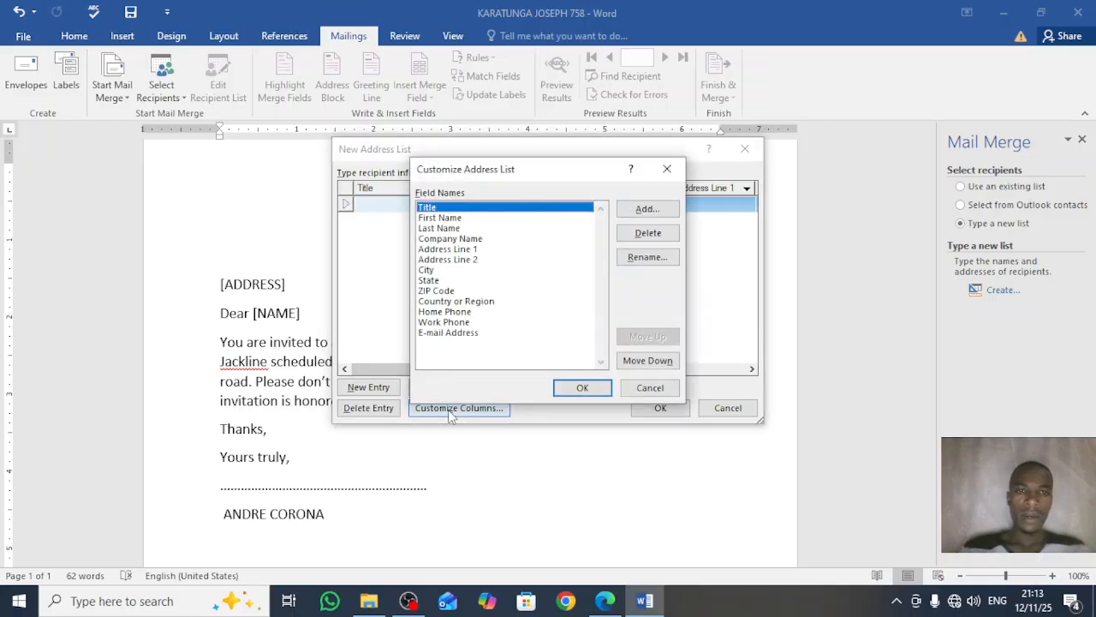
click(648, 258)
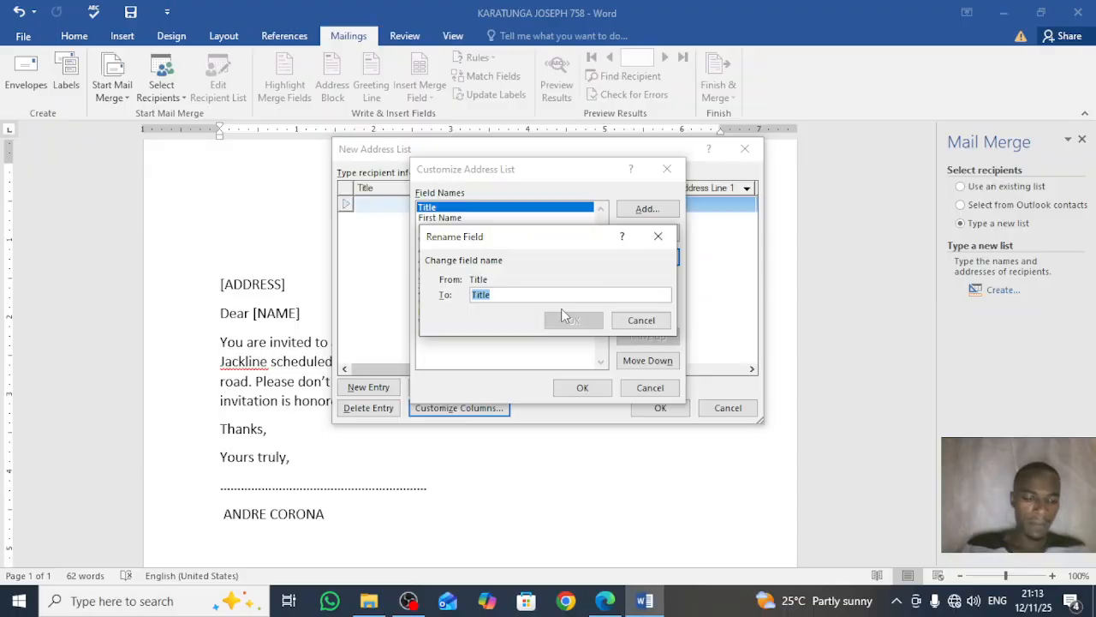
text(NAME)
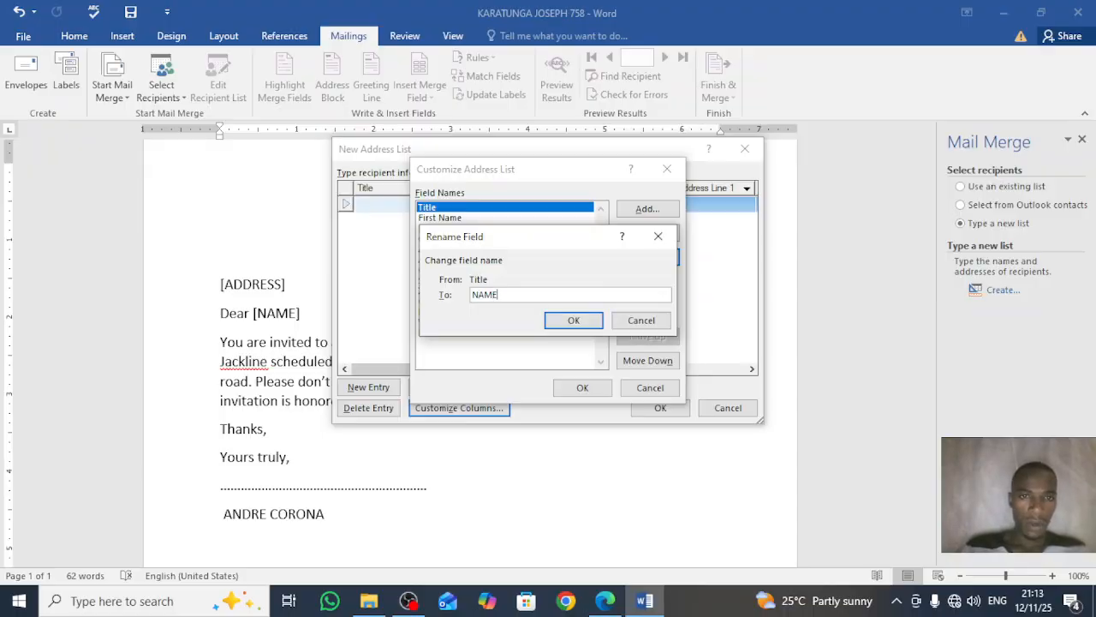
click(572, 321)
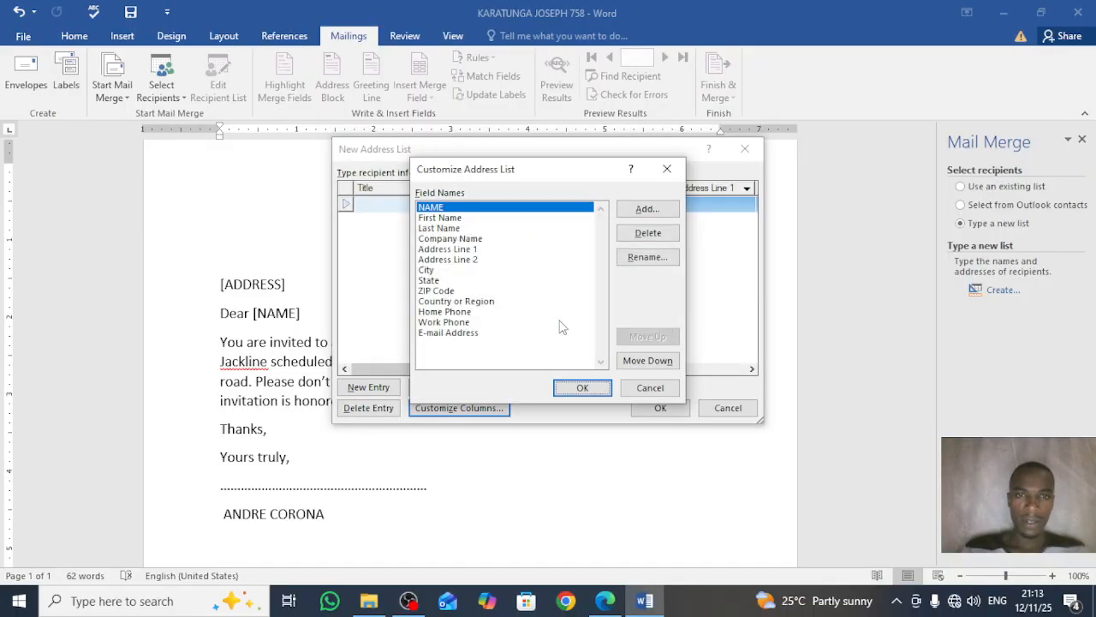
click(443, 219)
click(651, 260)
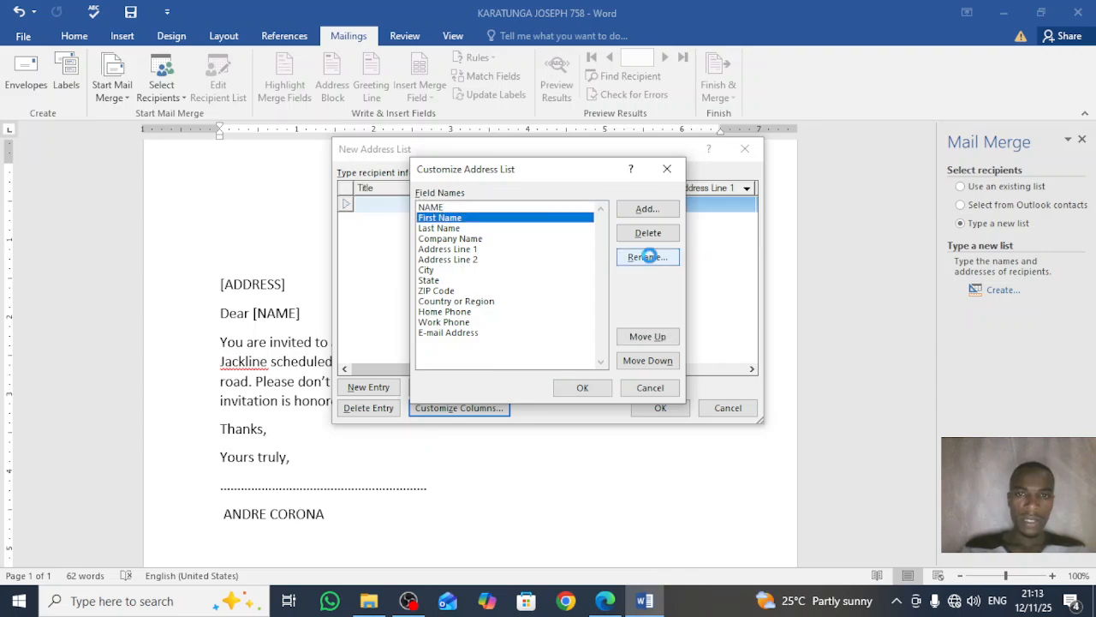
text(A)
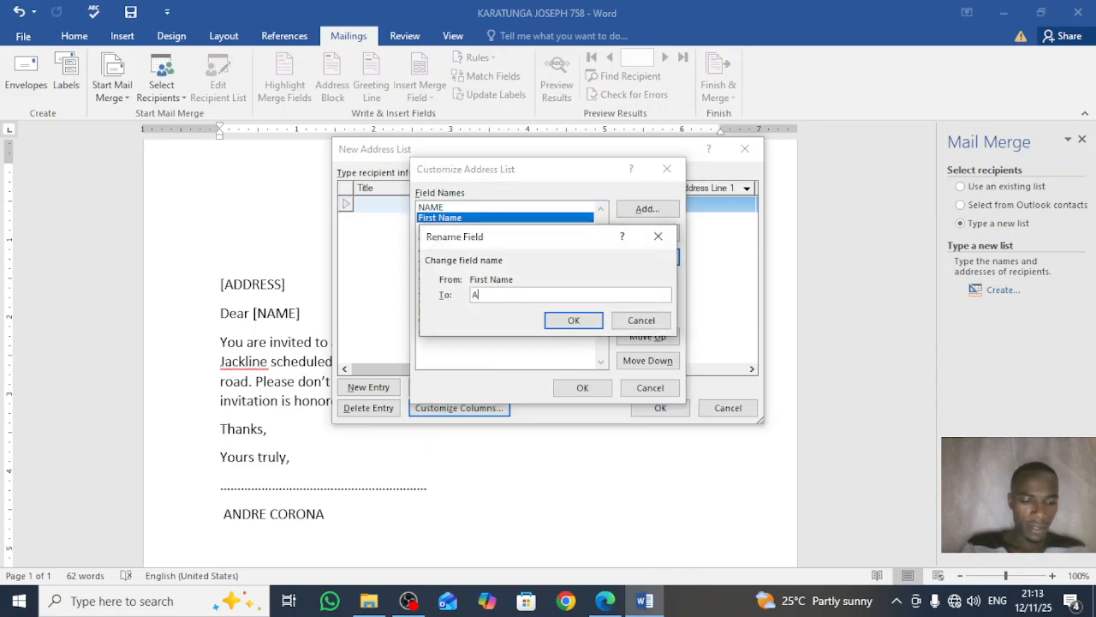
text(DDRESS)
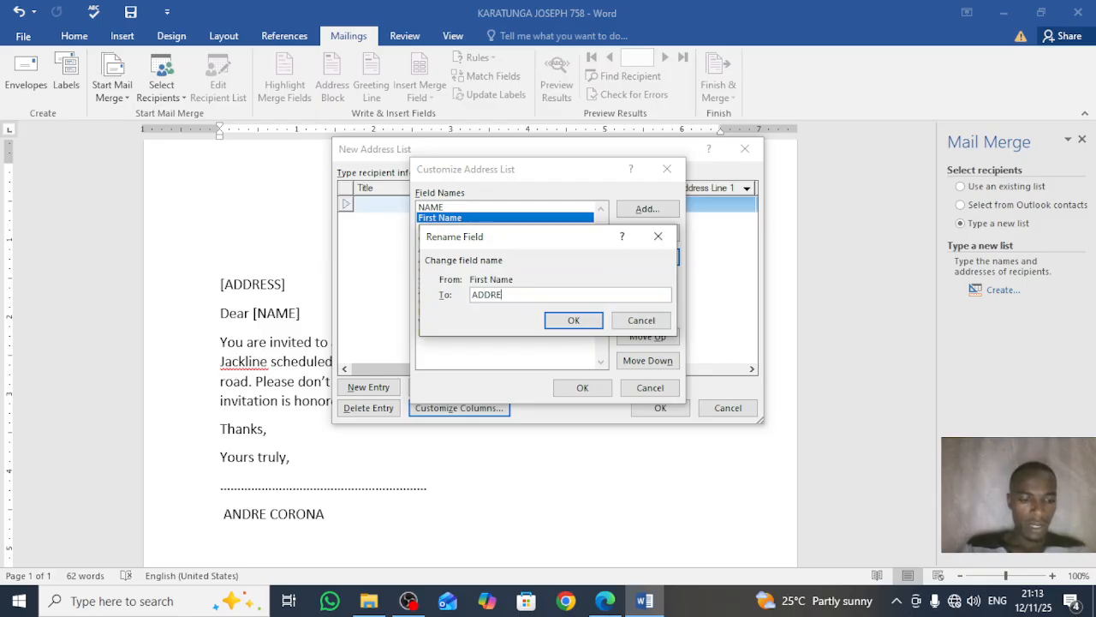
click(574, 320)
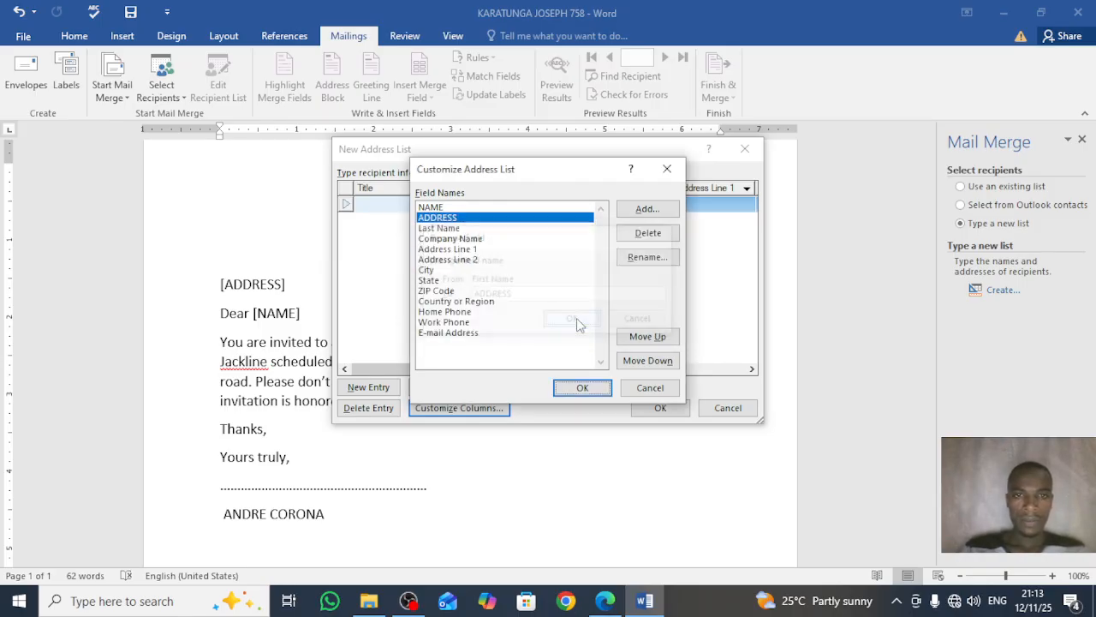
click(451, 229)
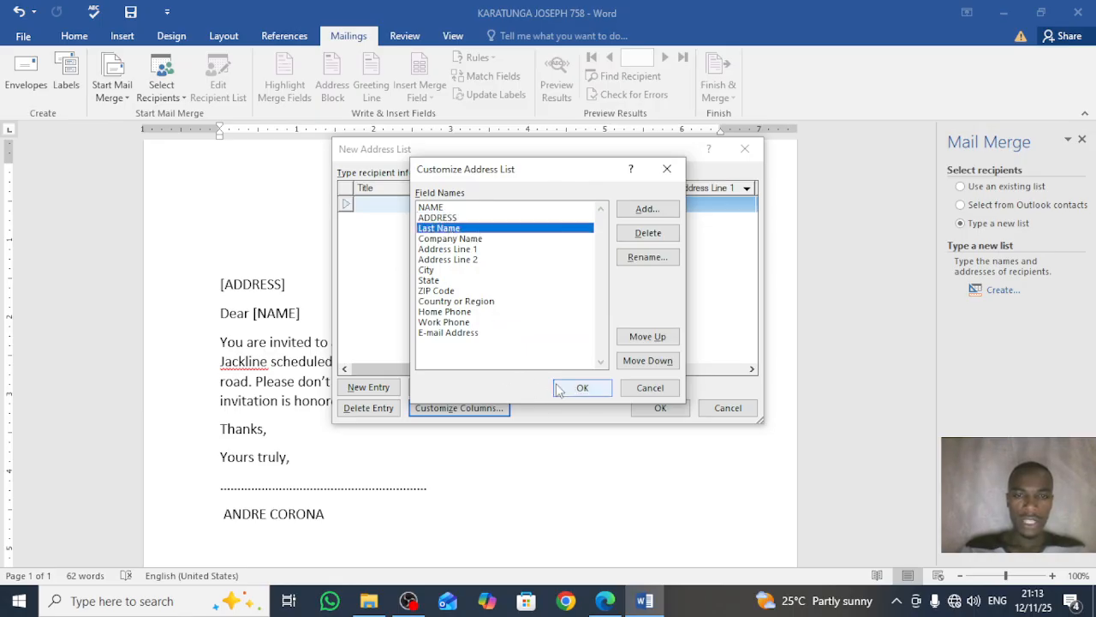
click(647, 262)
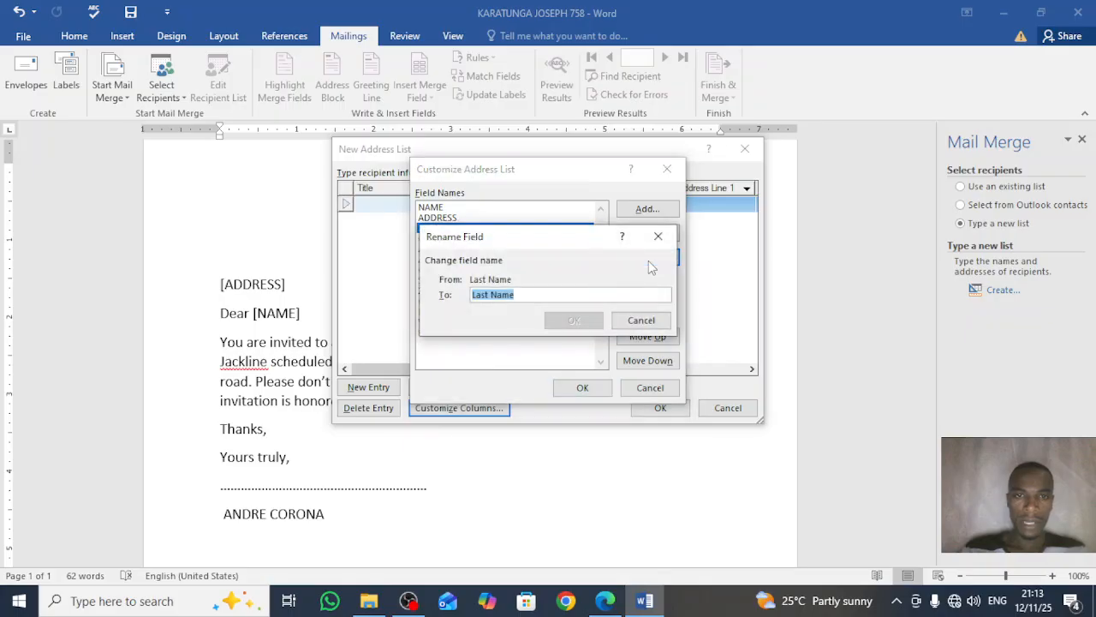
text(PLEDGE)
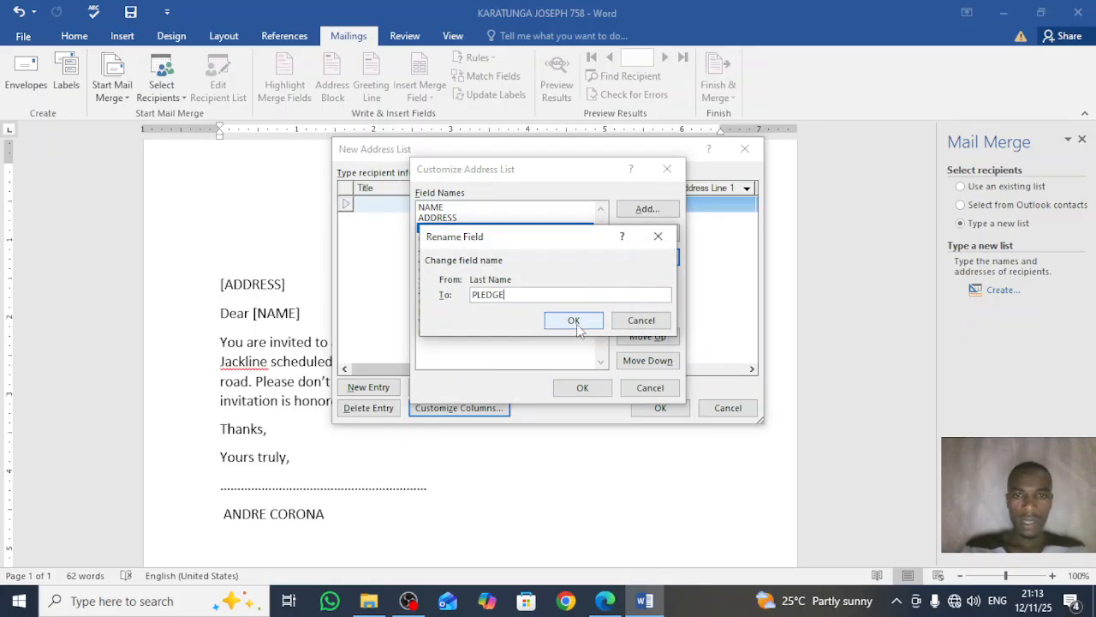
click(579, 324)
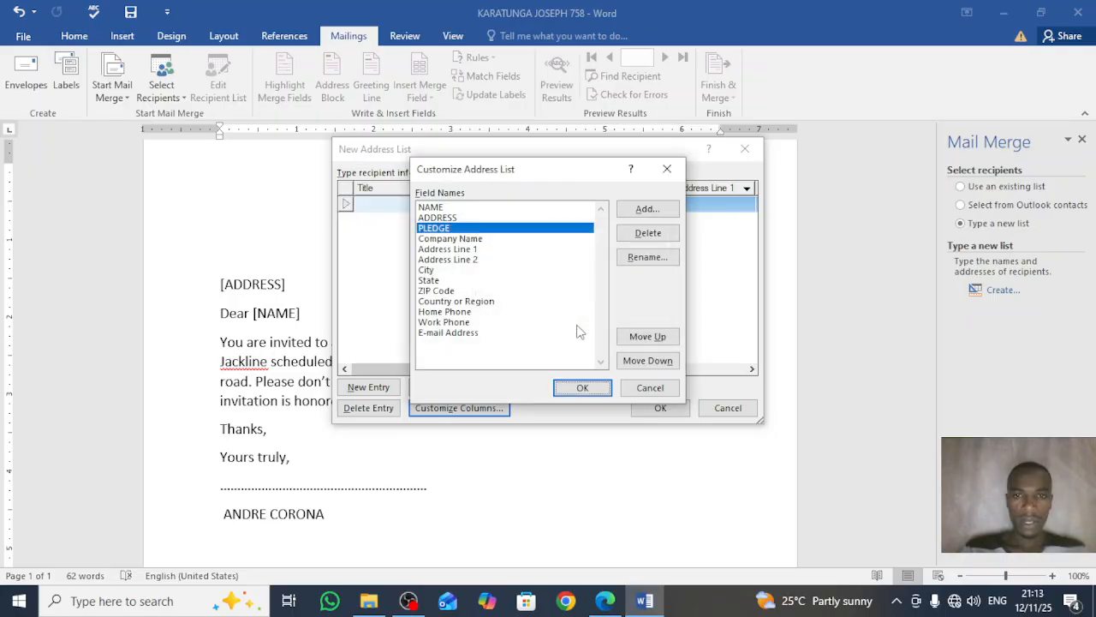
click(580, 392)
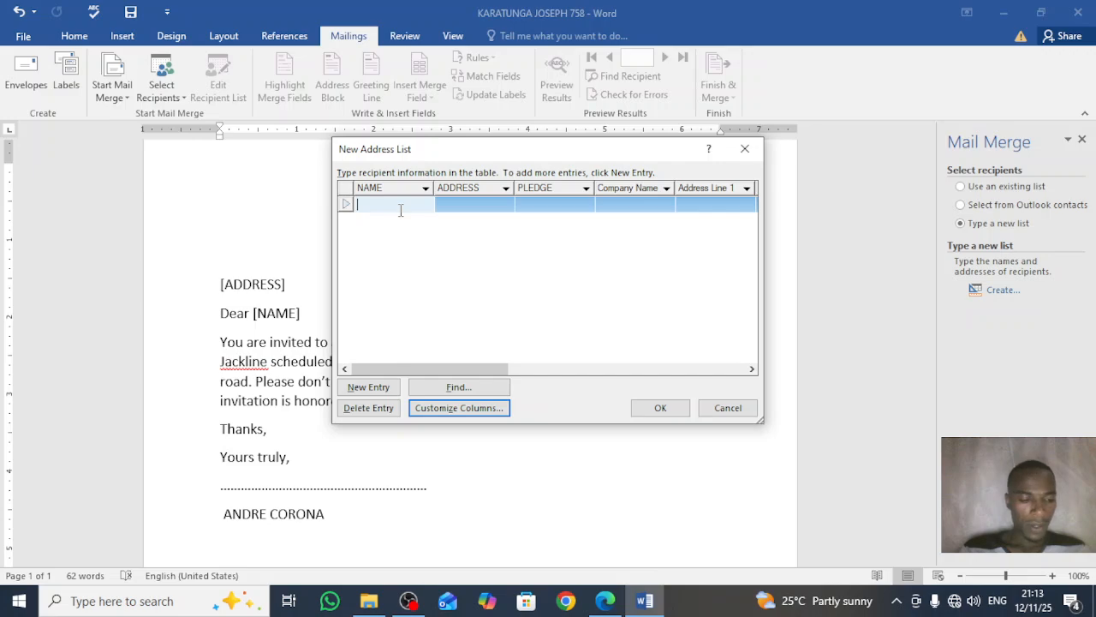
Step: Using the PDF table, enter the first recipient's name, address and pledge 'Cake', then add a new entry
click(607, 602)
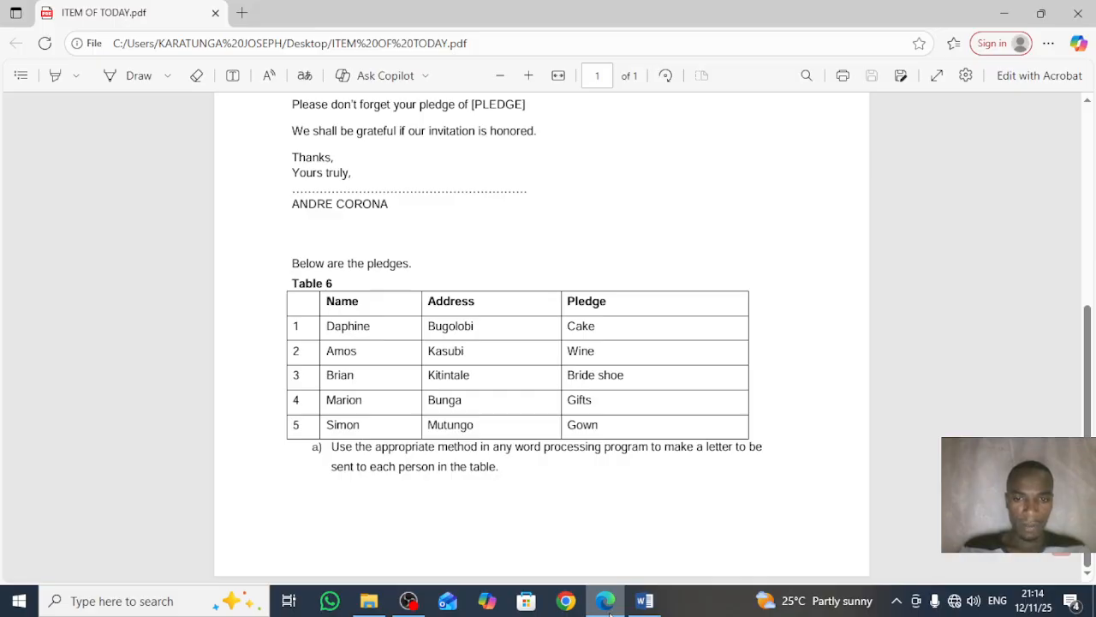
click(646, 606)
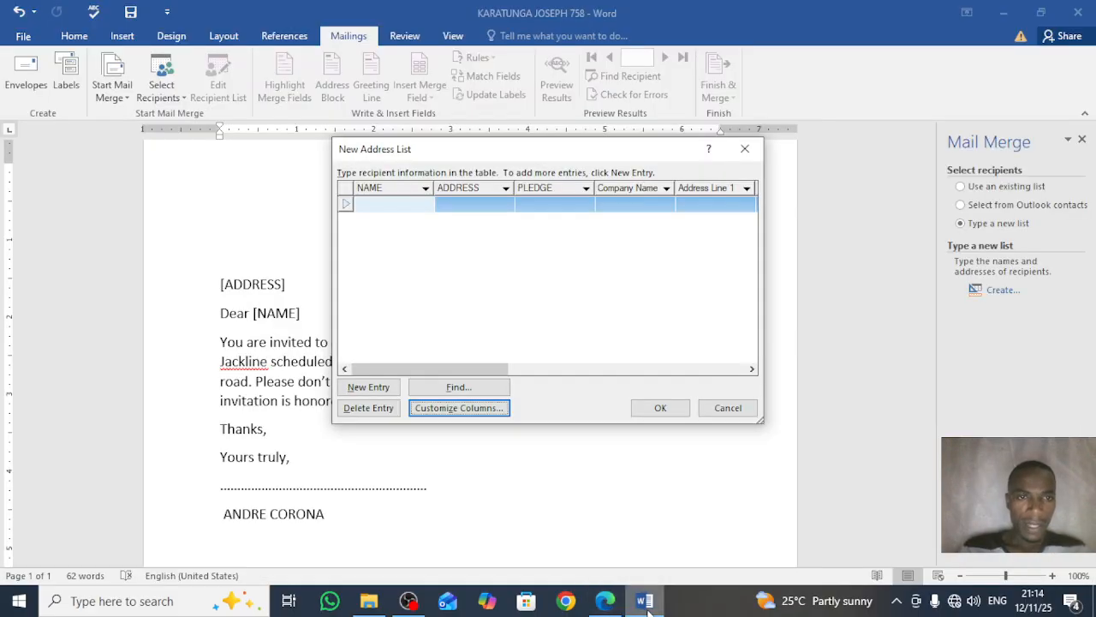
click(386, 203)
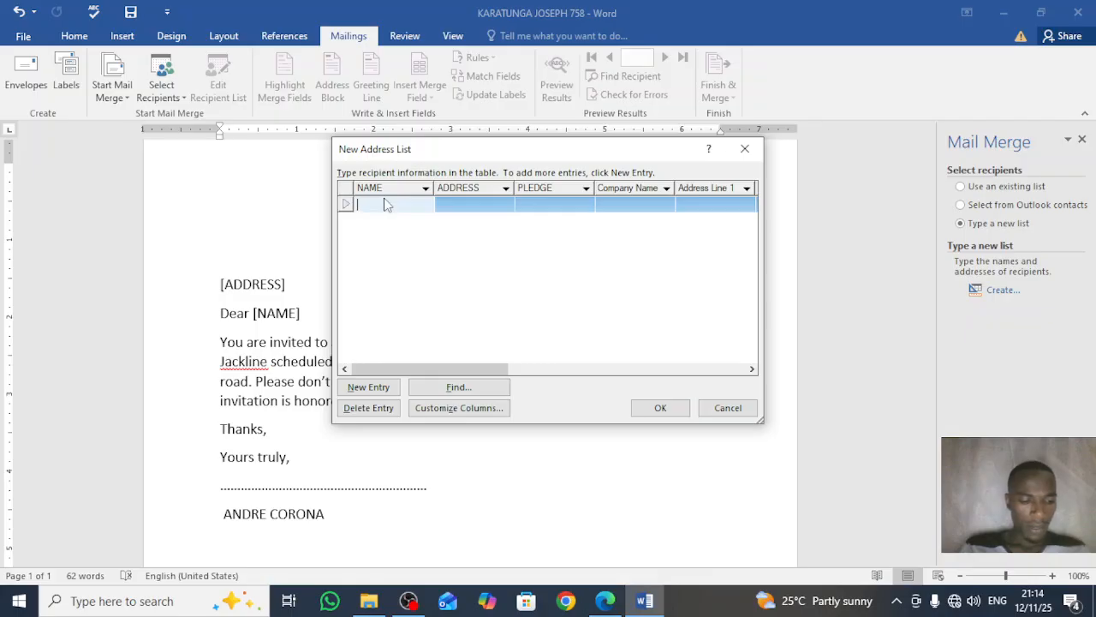
text(D)
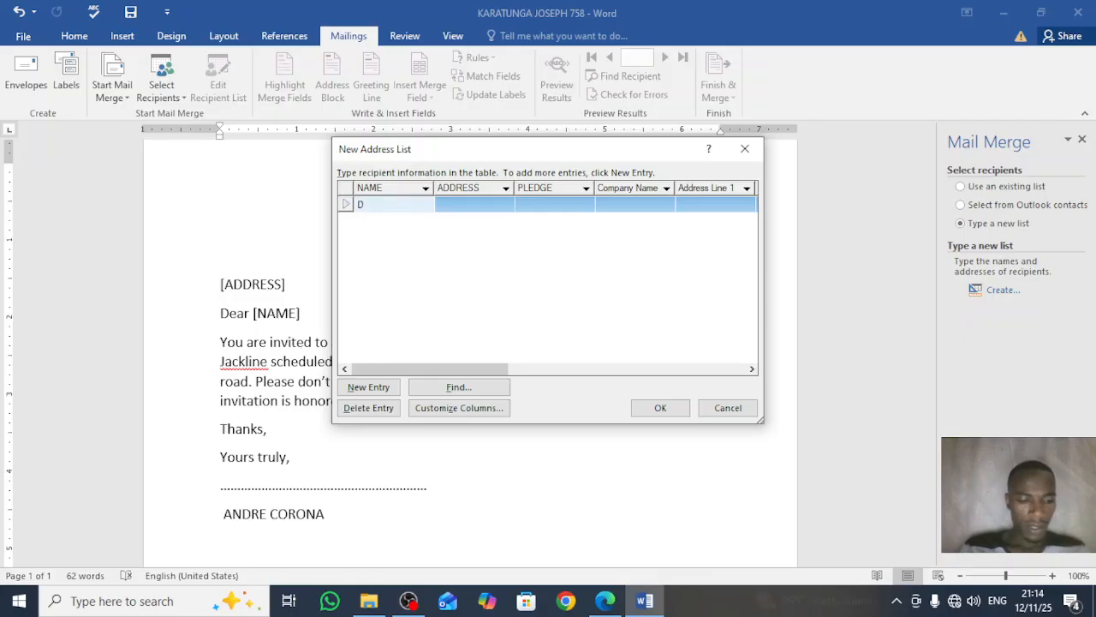
text(ap)
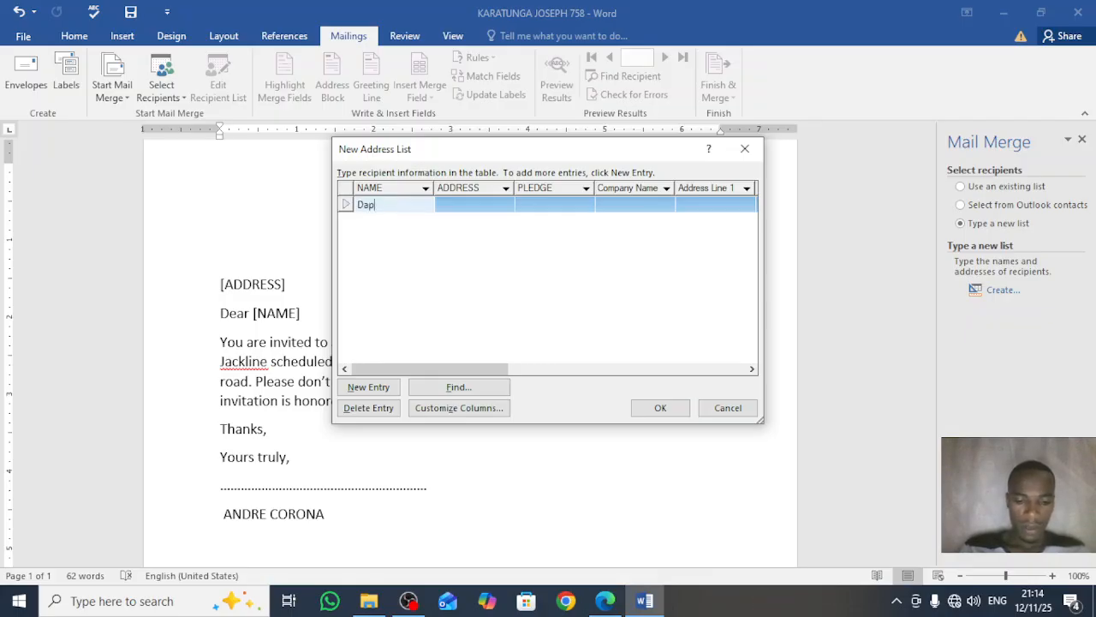
text(hne)
key(Tab)
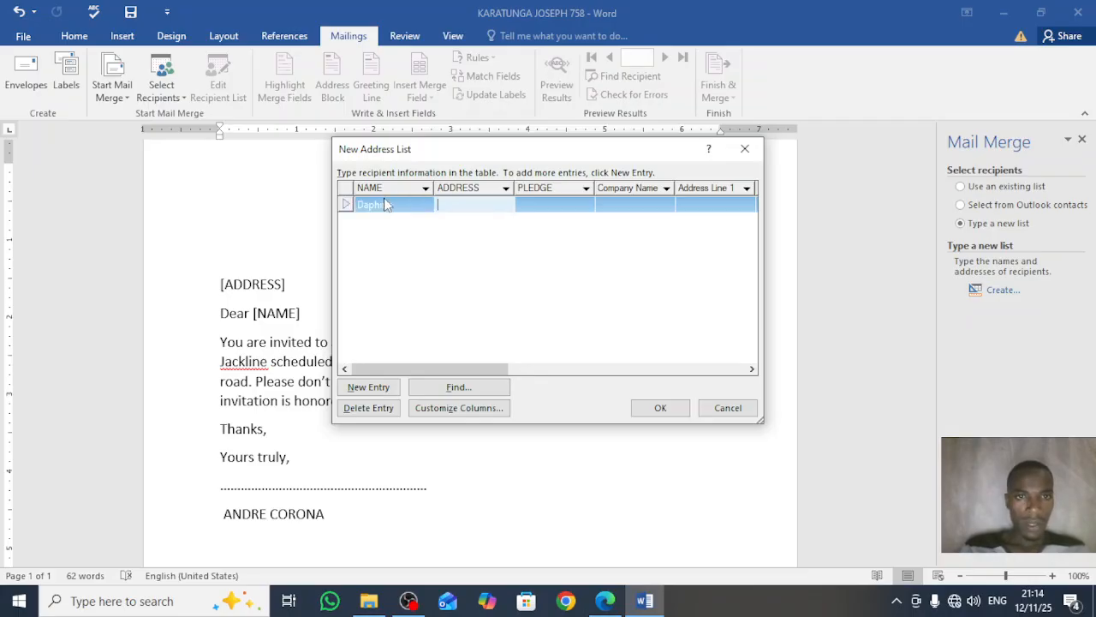
text(Bu)
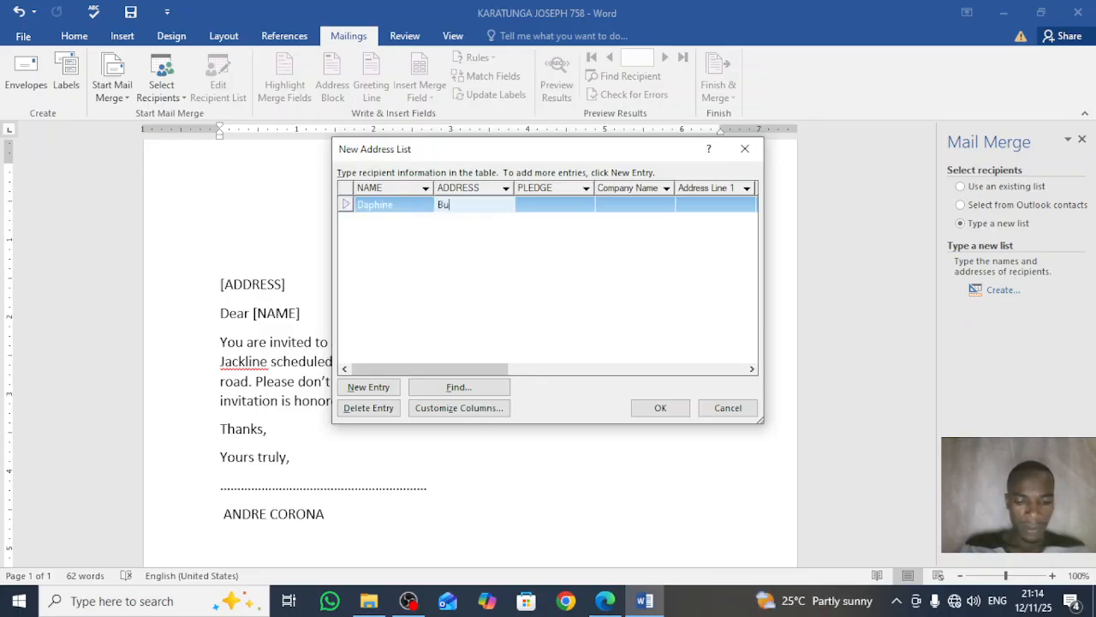
text(golobi)
key(Tab)
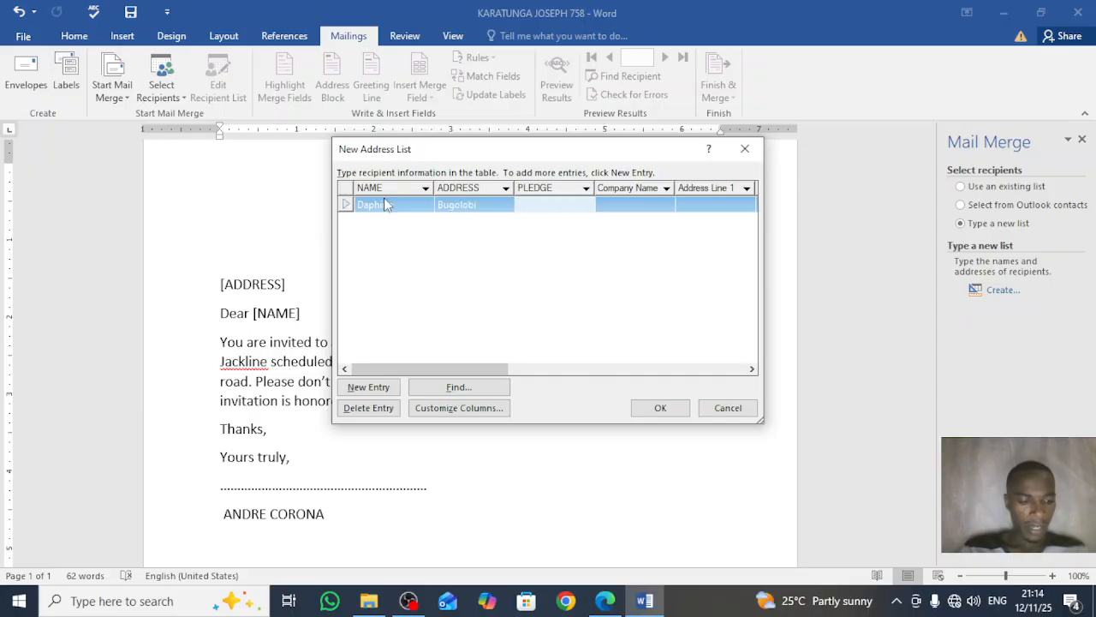
text(Cake)
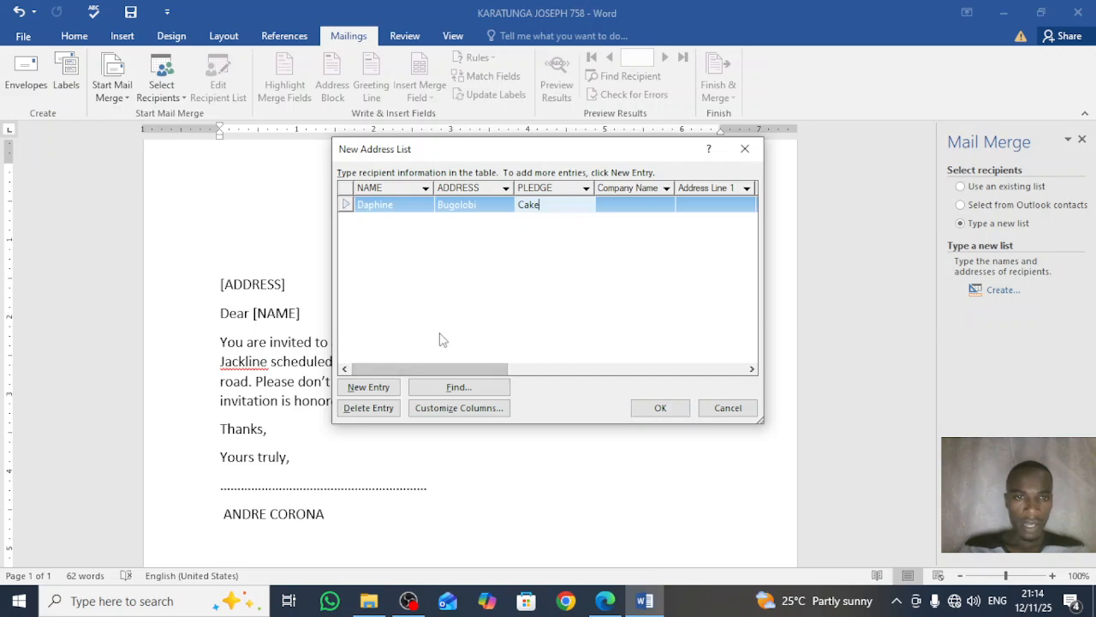
click(376, 387)
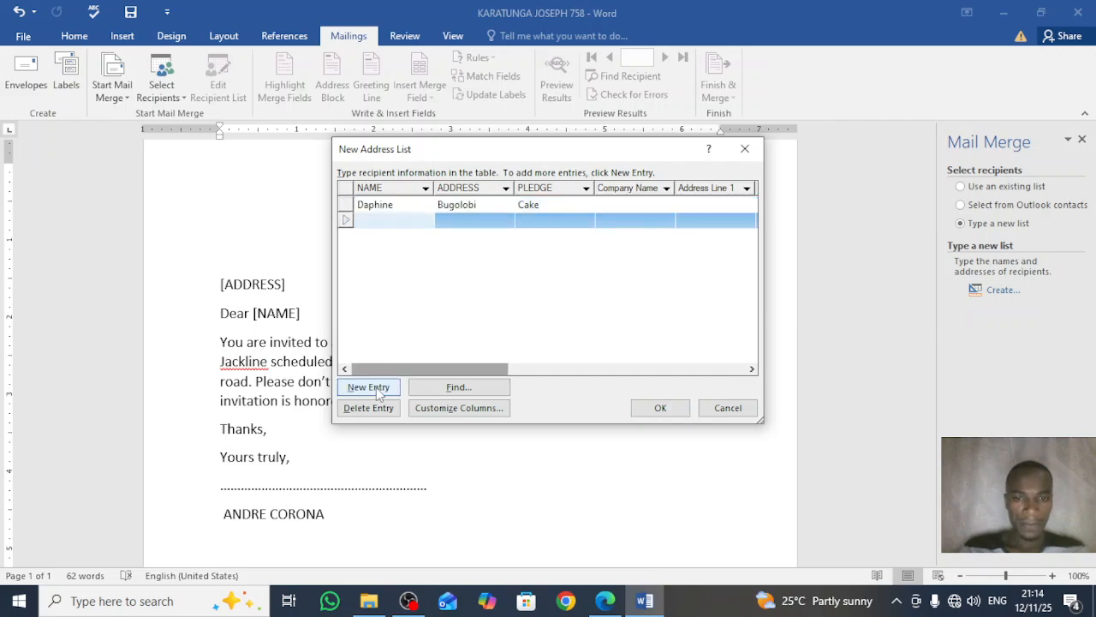
Step: Enter the second recipient's name, address and pledge 'Wine', then add a new entry
click(605, 601)
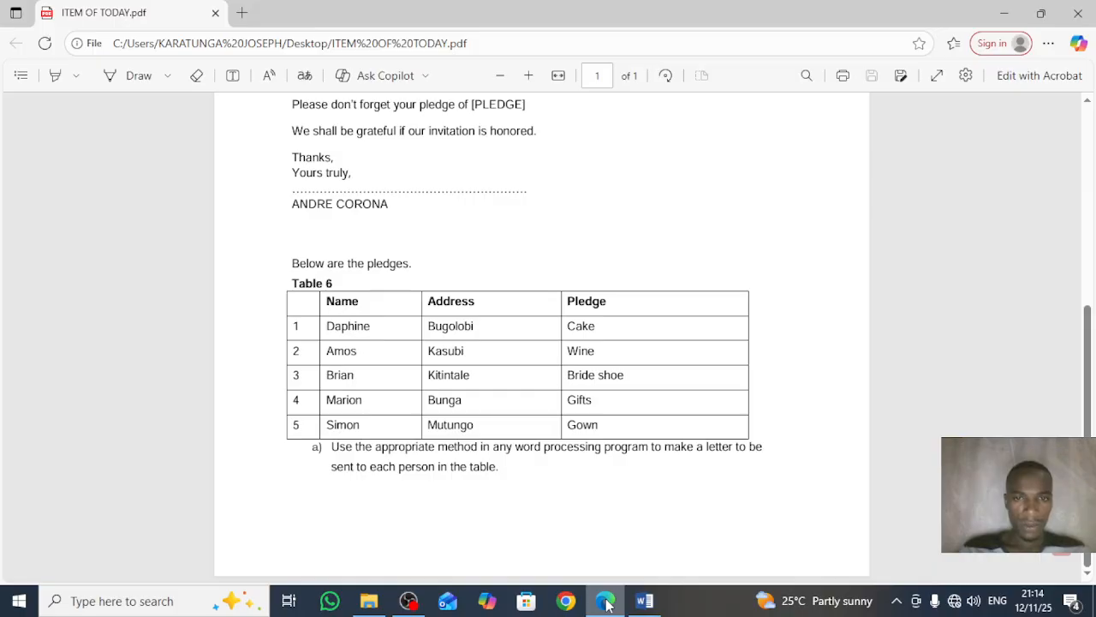
click(643, 600)
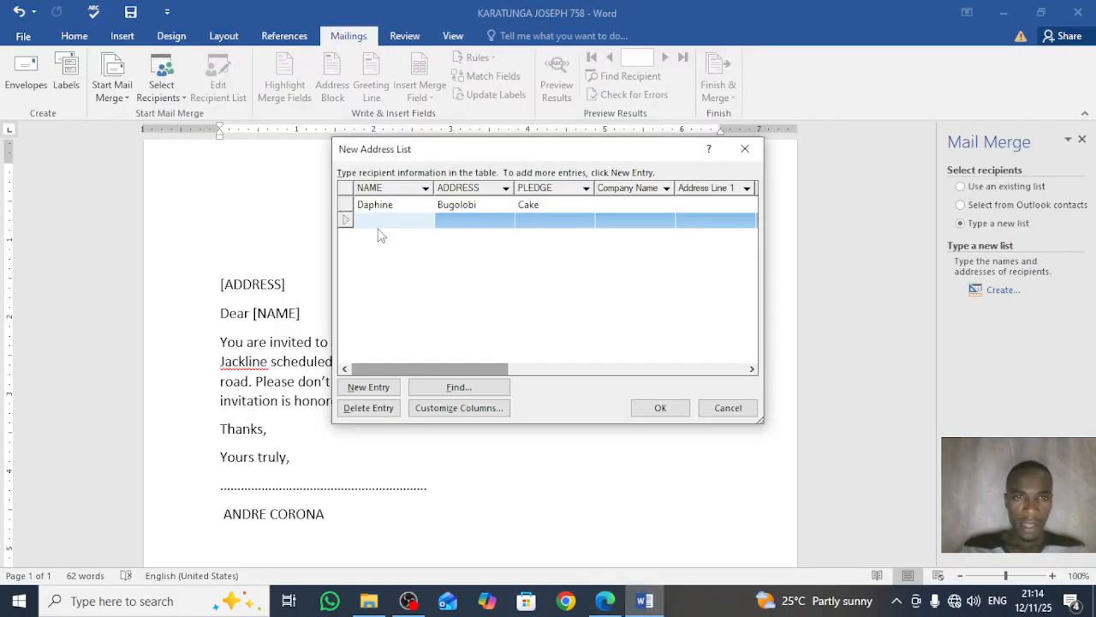
text(Amos)
key(Tab)
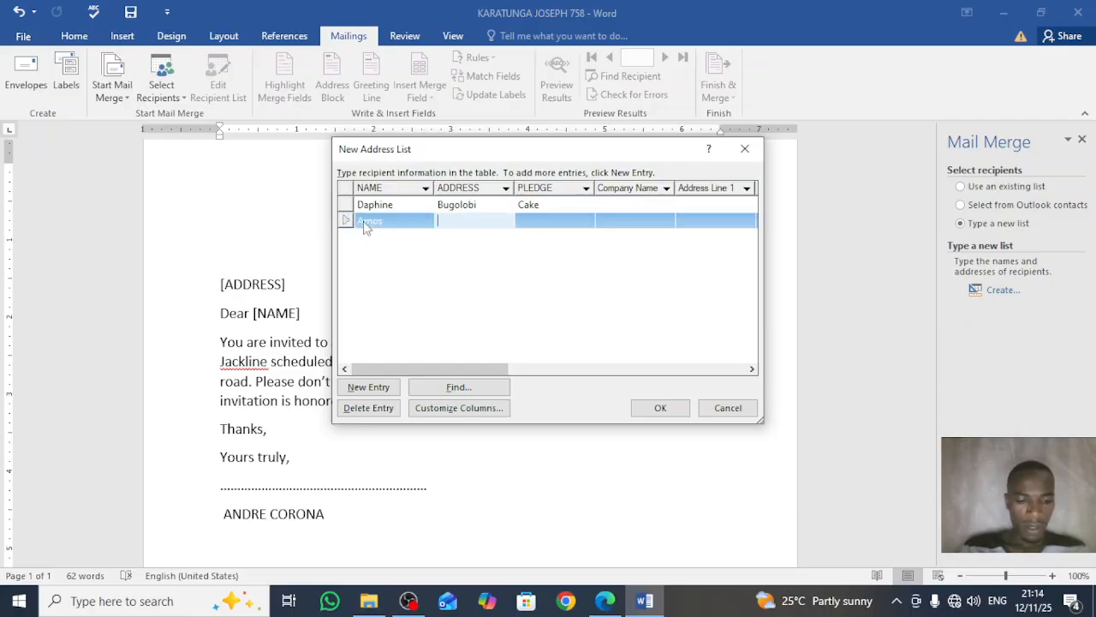
text(Kasu)
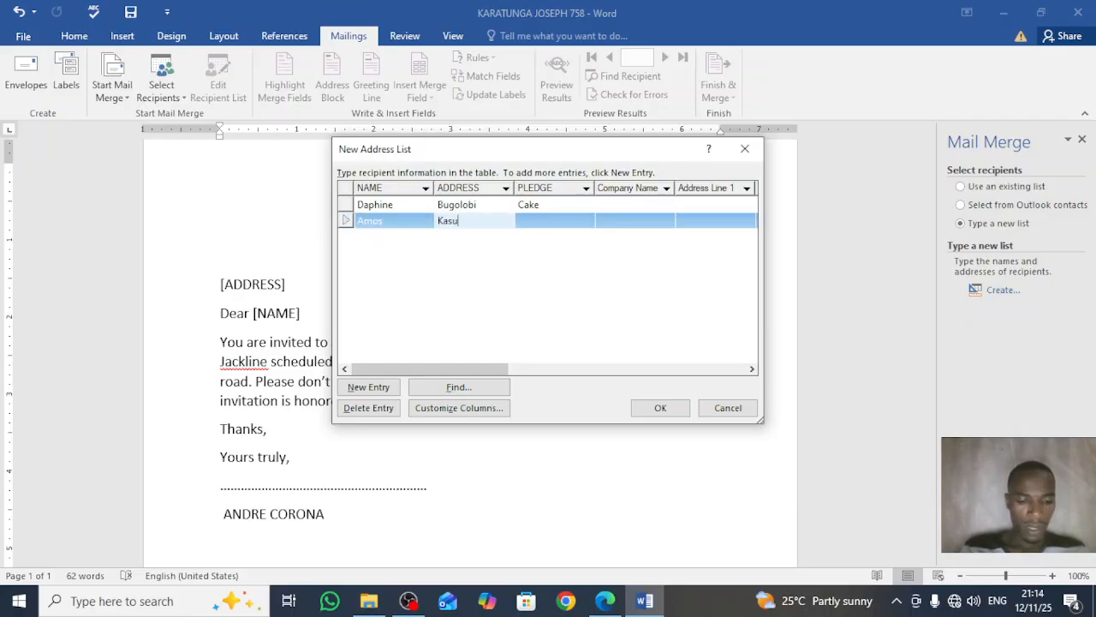
text(bi)
key(Tab)
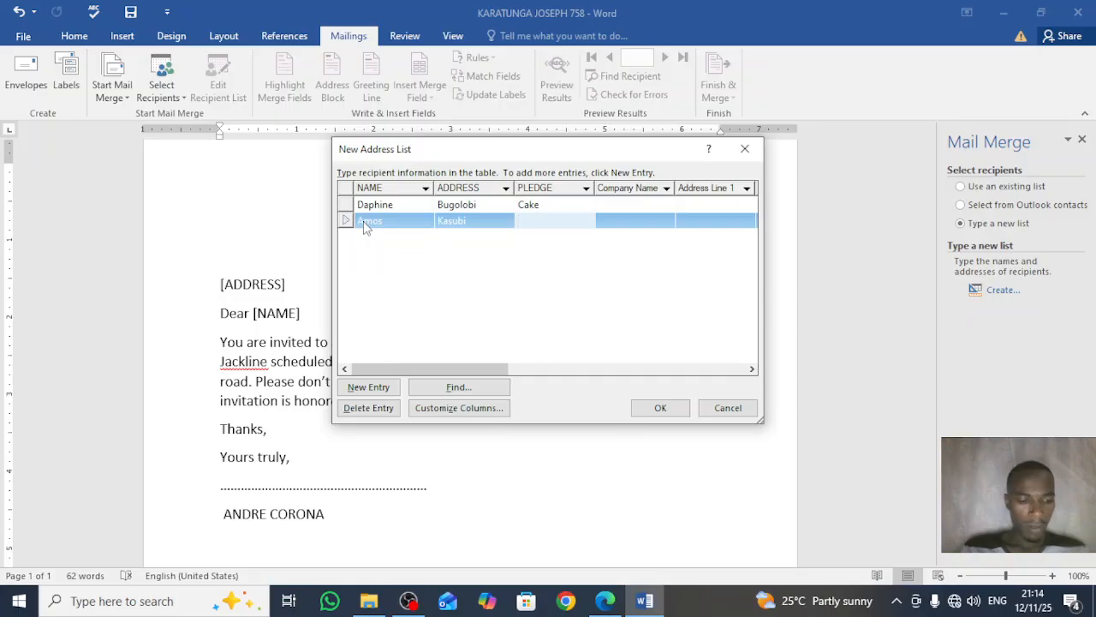
text(Wine)
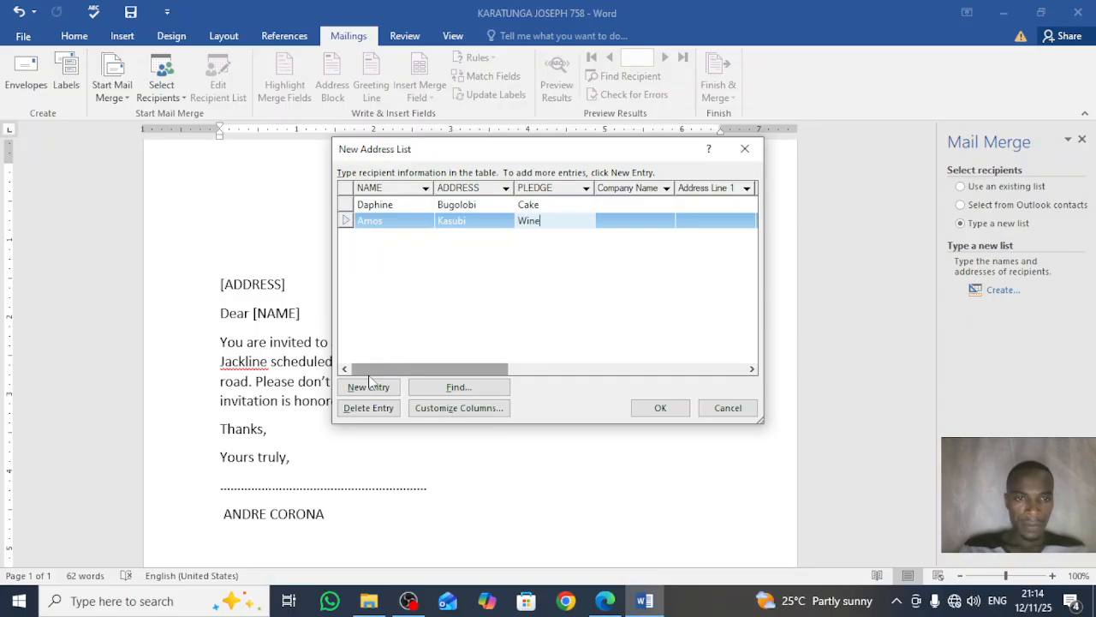
click(383, 396)
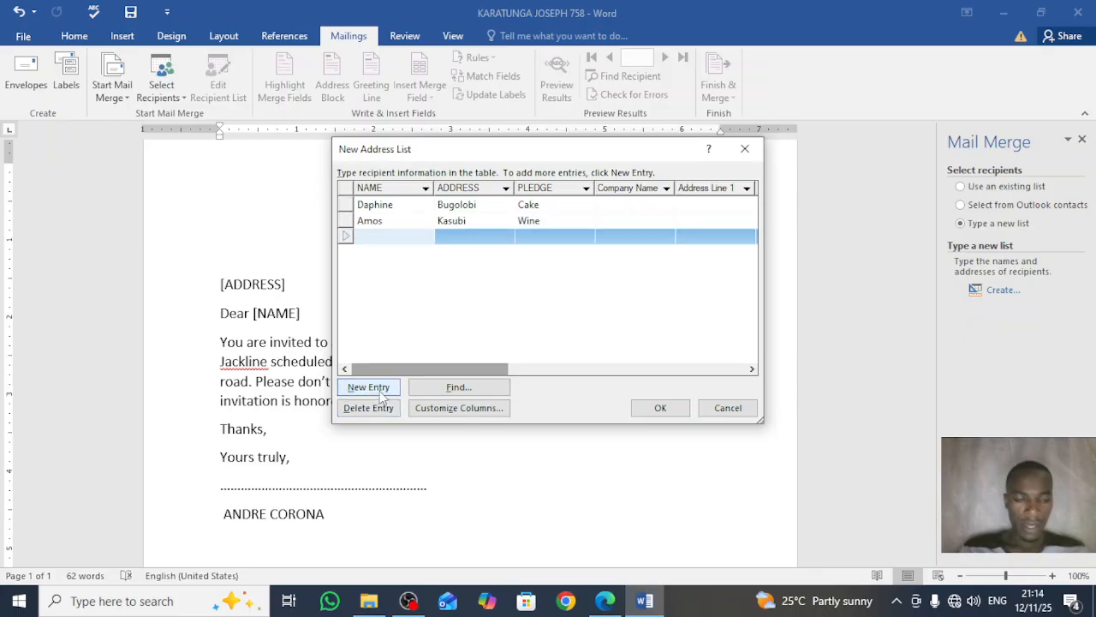
Step: Enter the third recipient's name, address and pledge 'Bride Shoe', then add a new entry
click(617, 603)
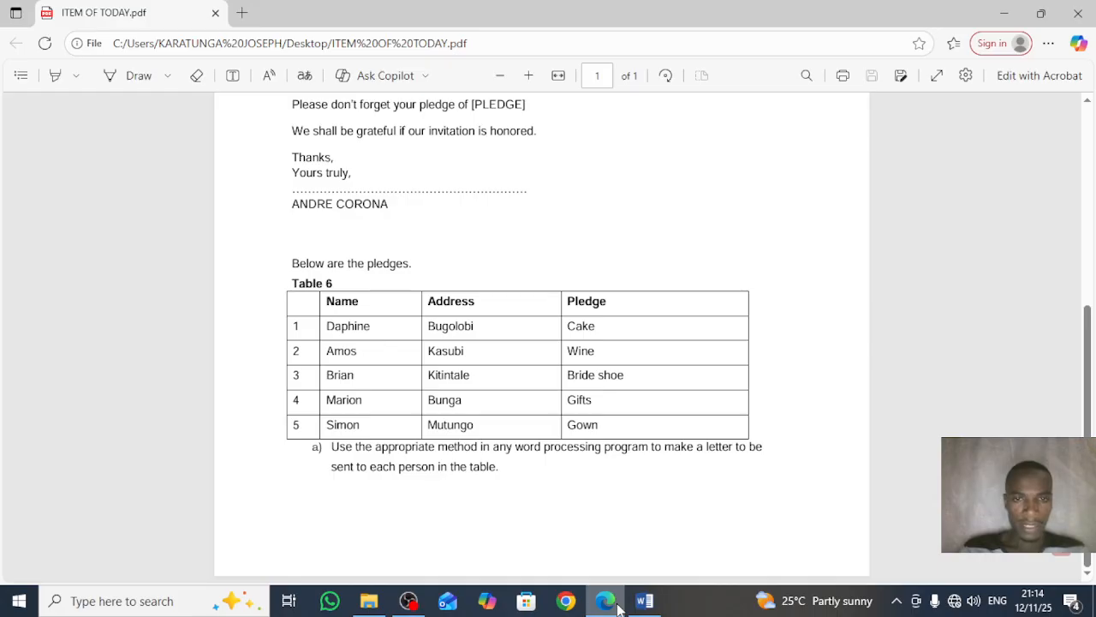
click(645, 602)
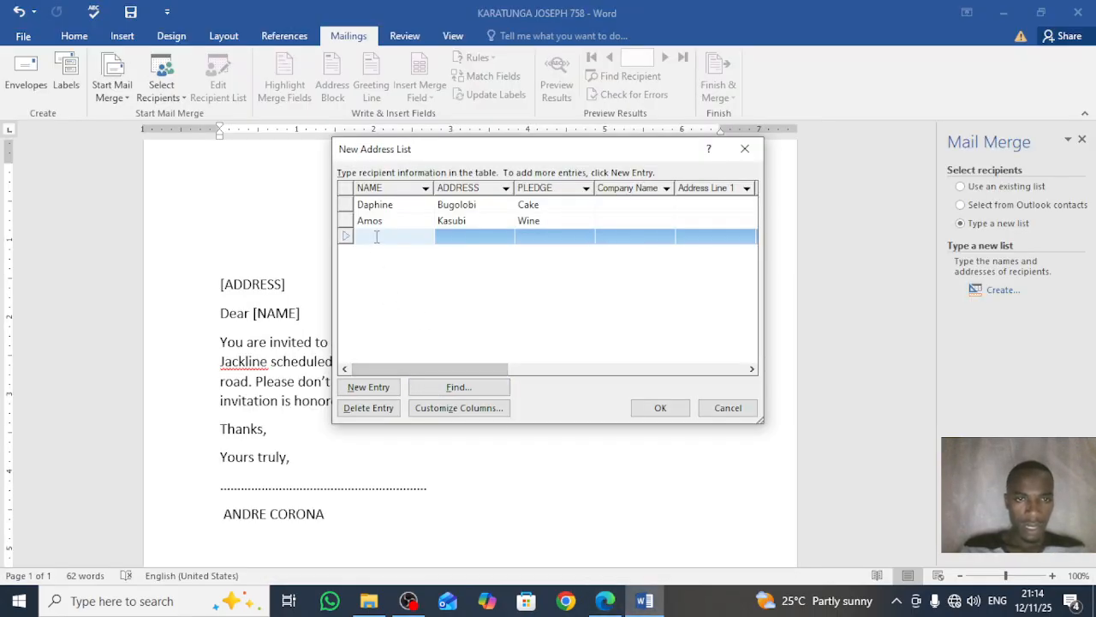
text(Brian)
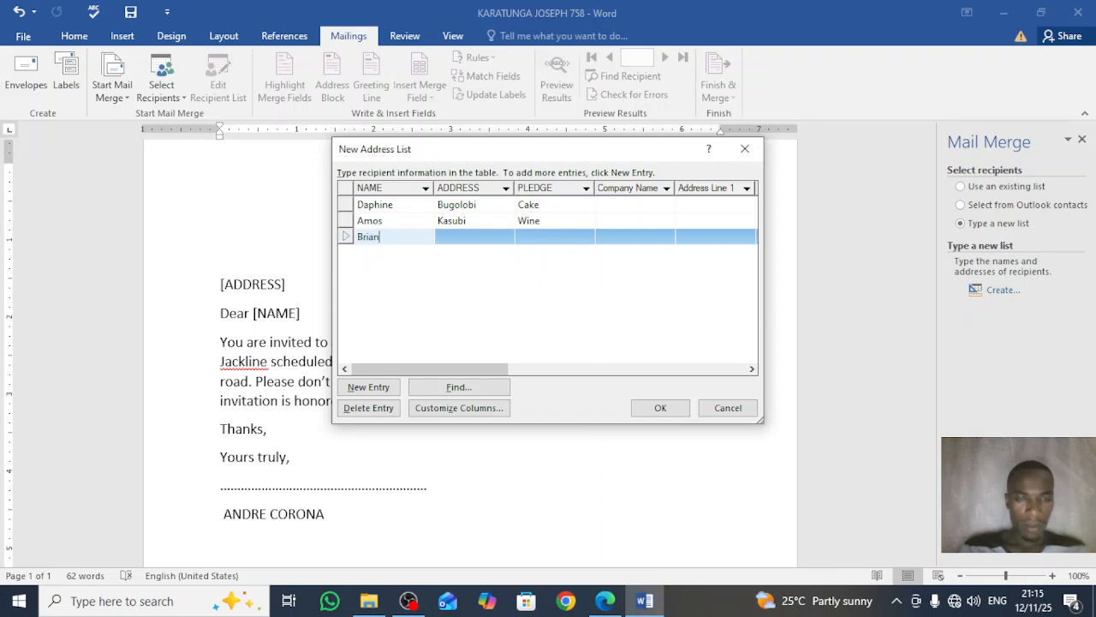
key(Tab)
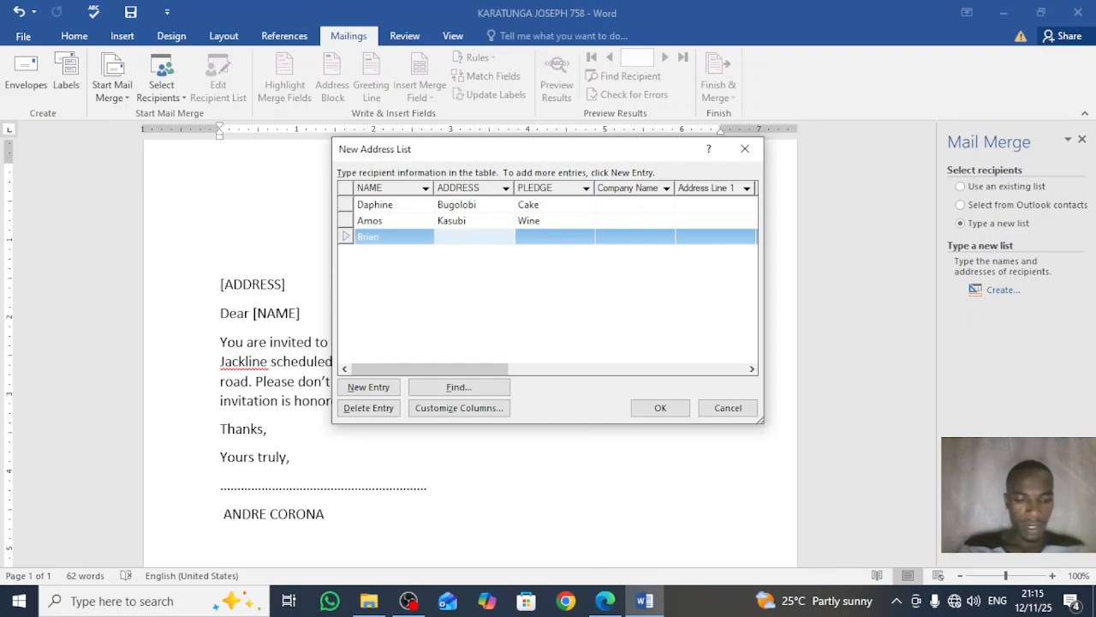
text(Kitintale)
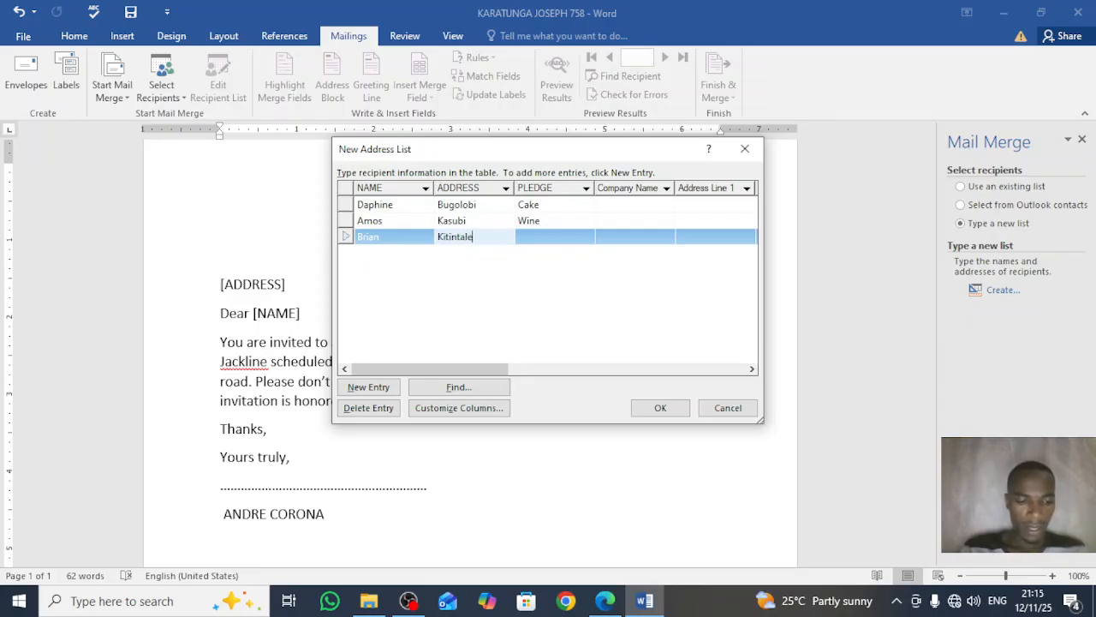
key(Tab)
text(Bride)
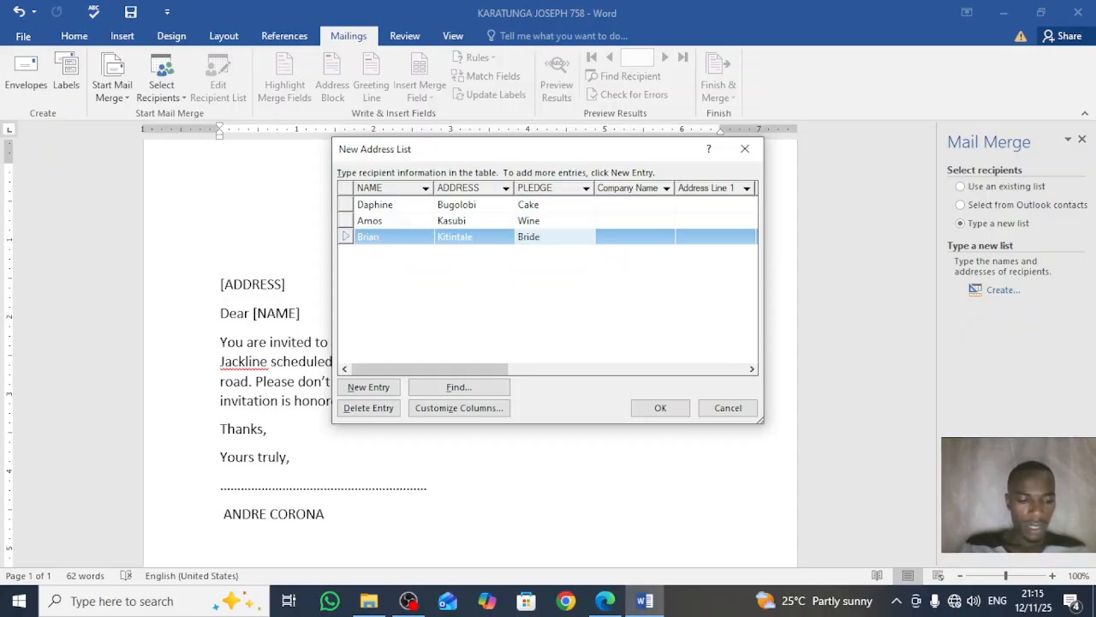
text( Shoe)
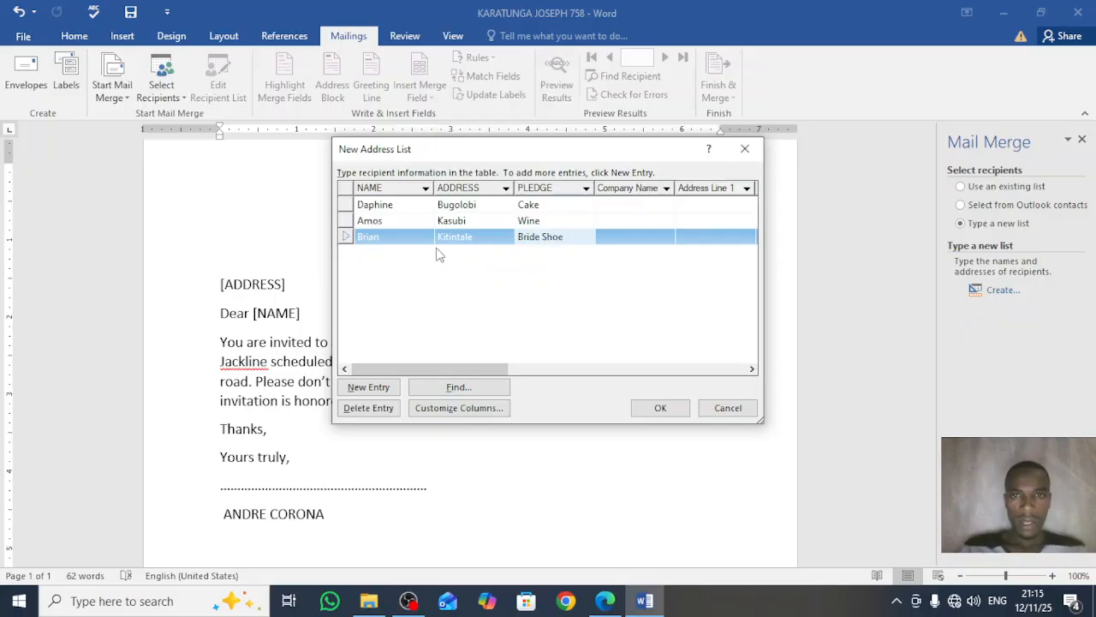
click(382, 388)
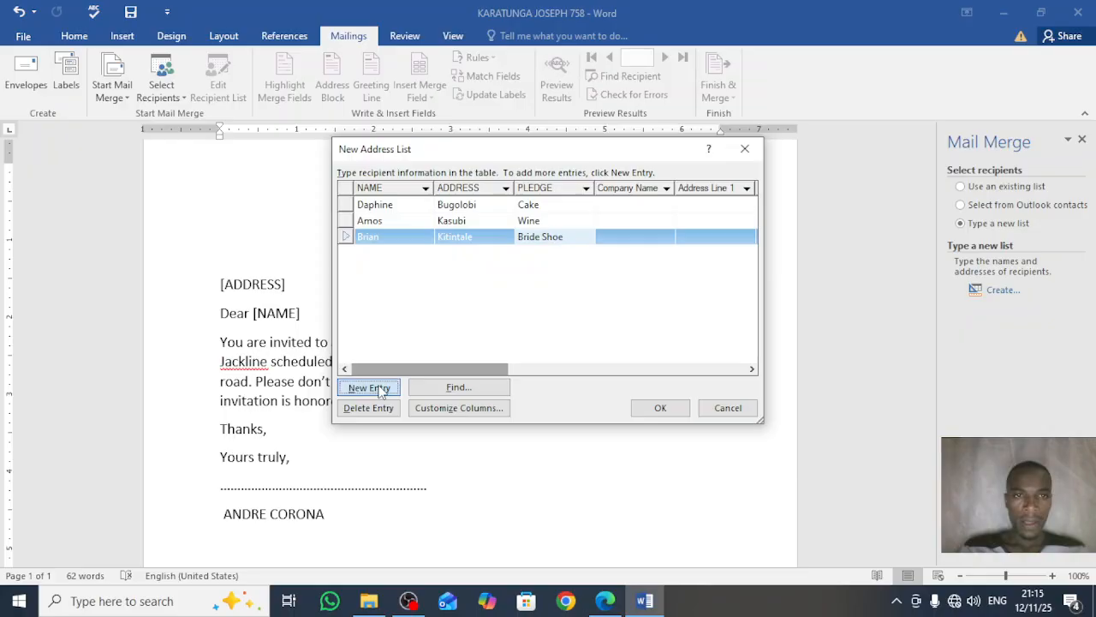
Step: Enter the fourth recipient's name, address and pledge 'Gifts', then add a new entry
click(603, 600)
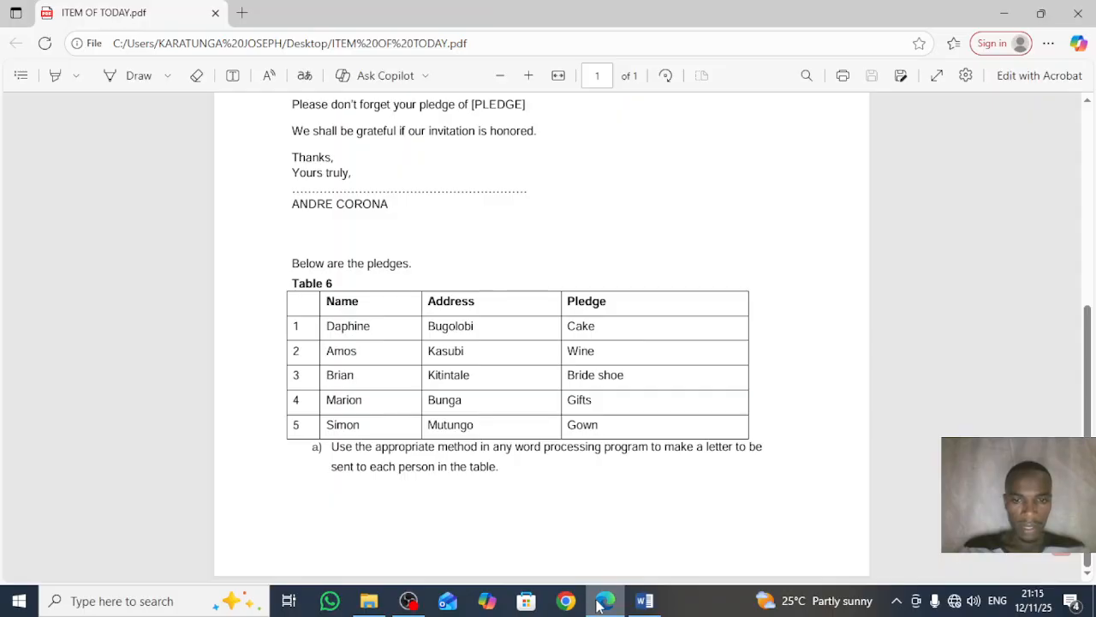
click(644, 600)
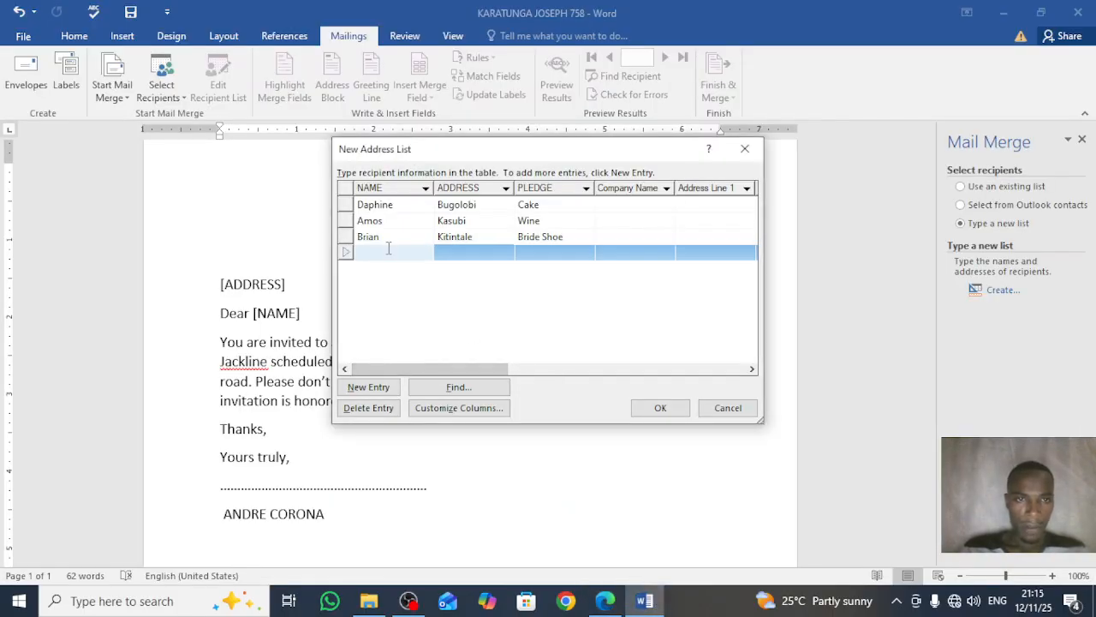
text(Marion)
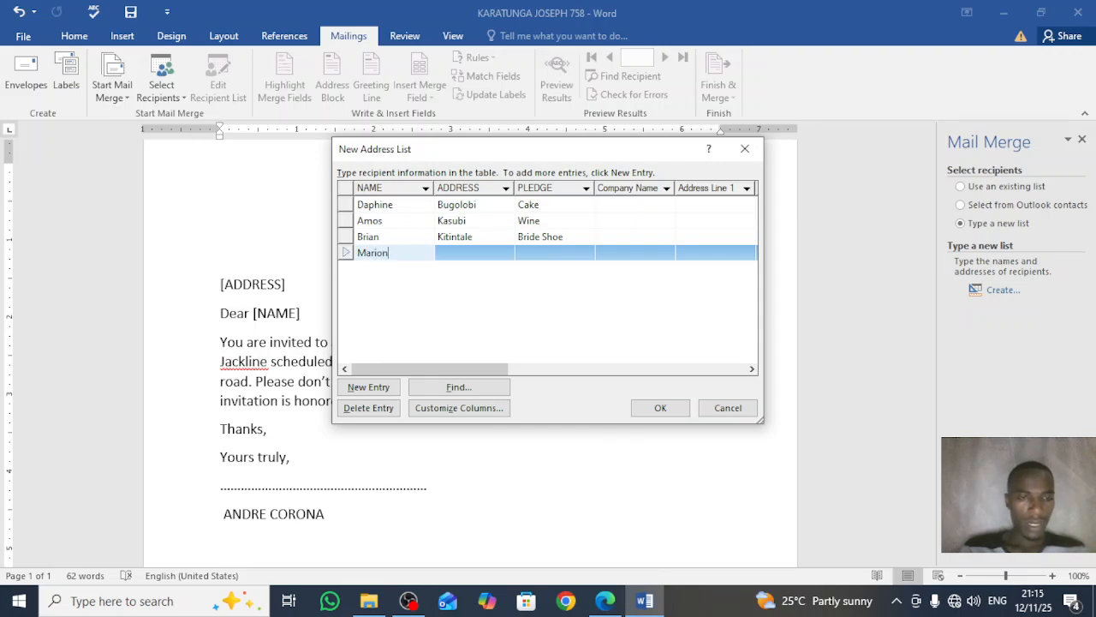
key(Tab)
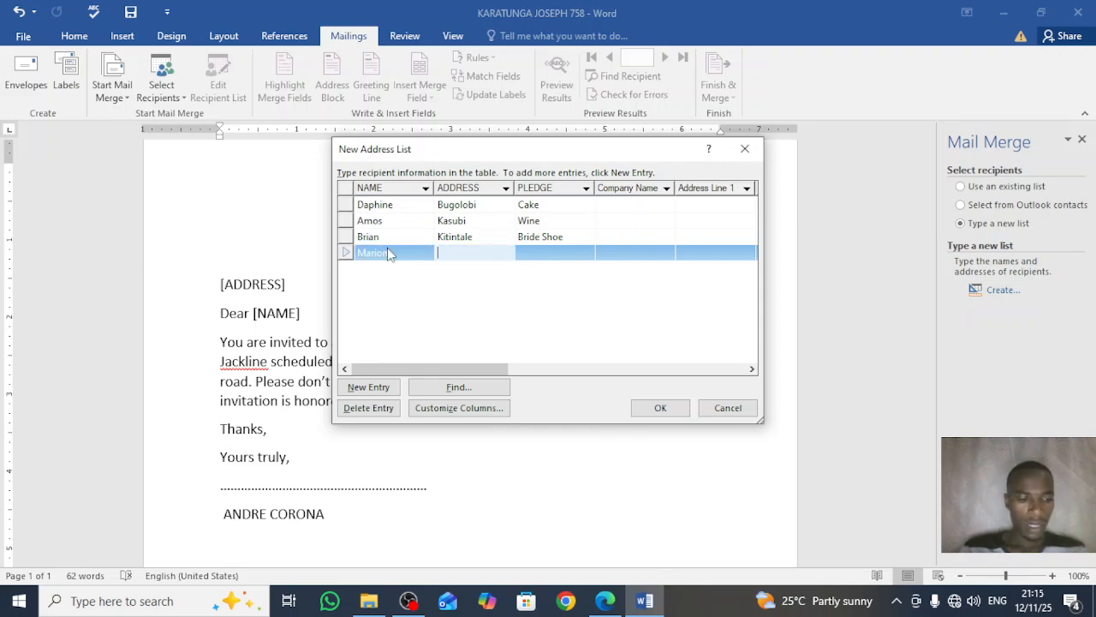
text(Bunga)
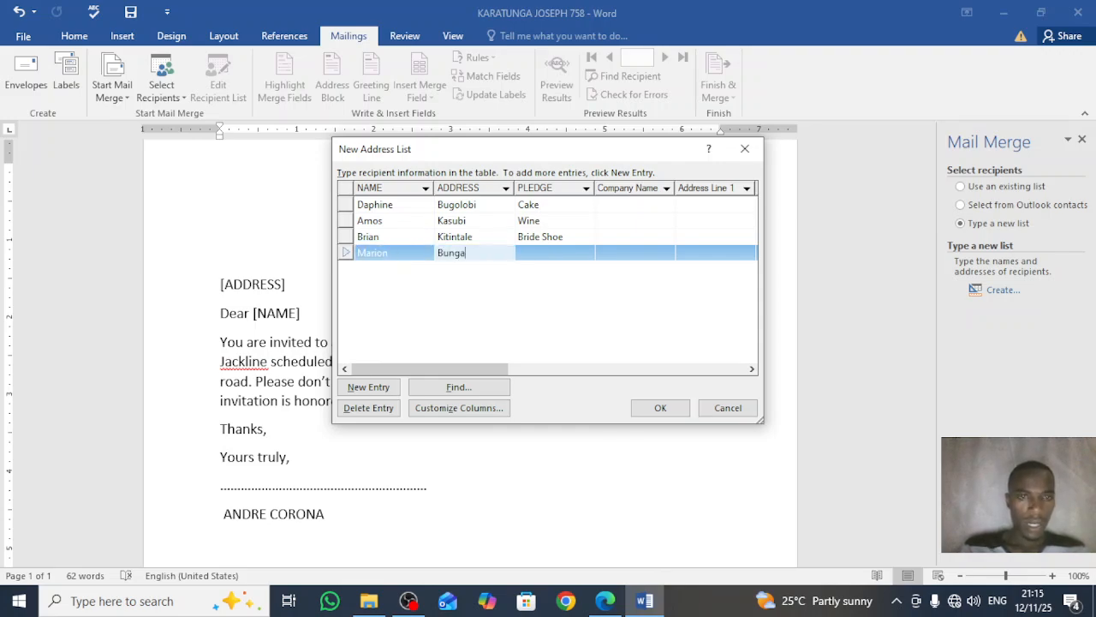
key(Tab)
text(Gifts)
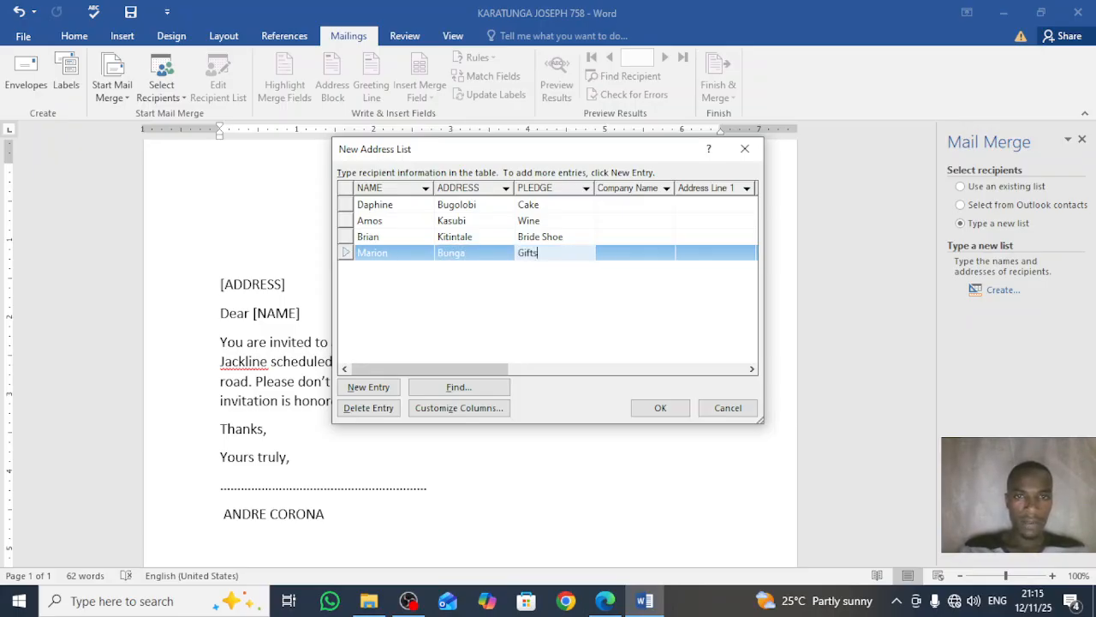
click(368, 387)
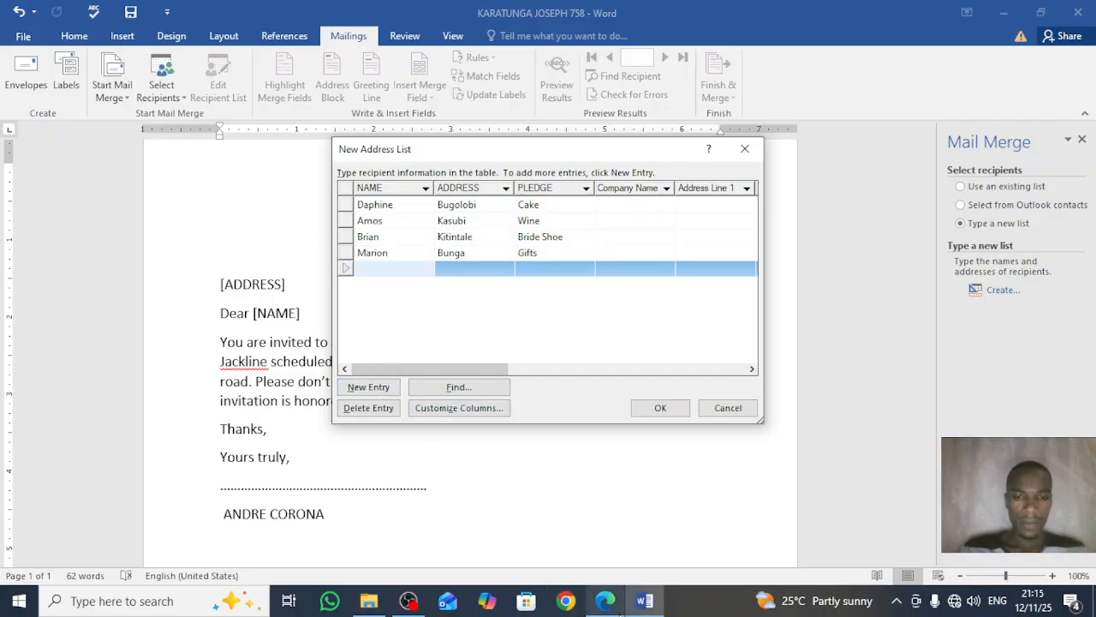
Step: Enter the fifth recipient's name, address and pledge 'Gown', and check the list against the PDF
click(616, 604)
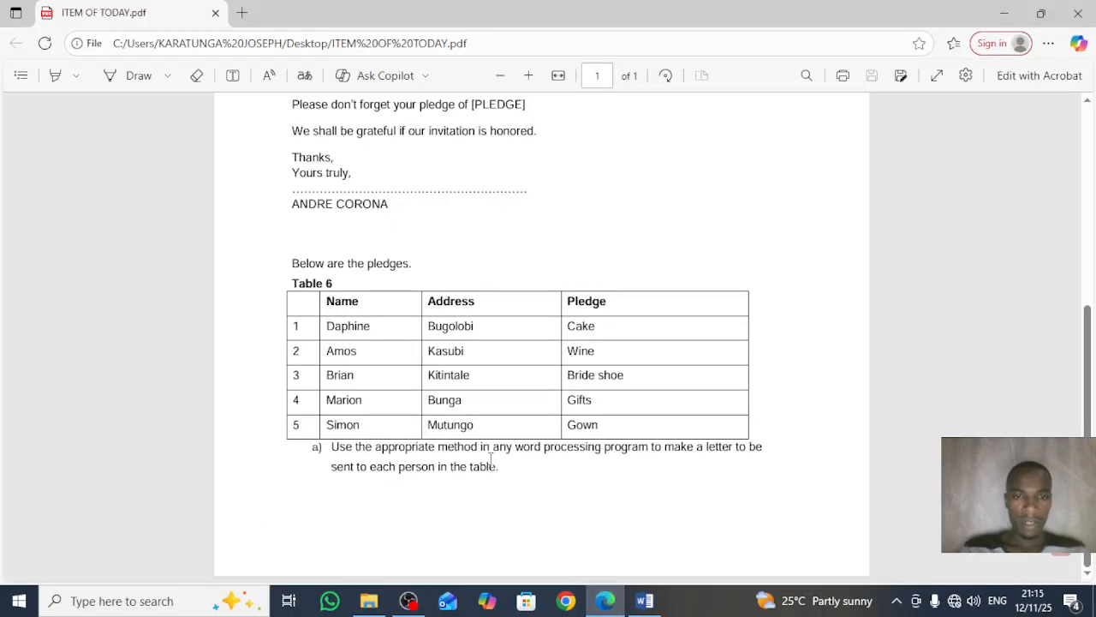
click(644, 600)
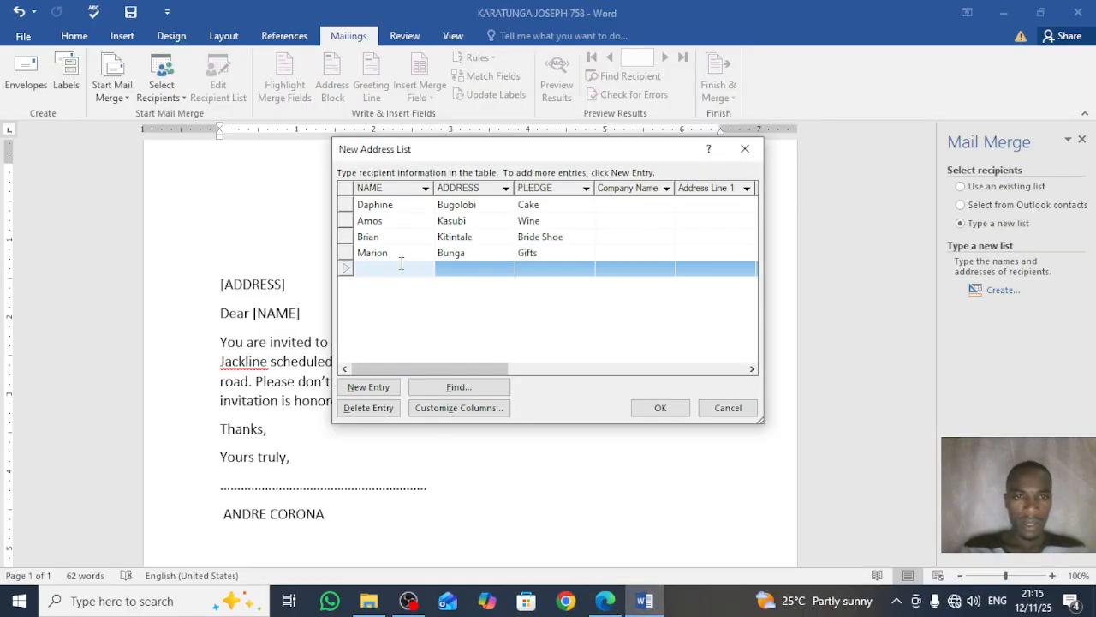
text(Simon)
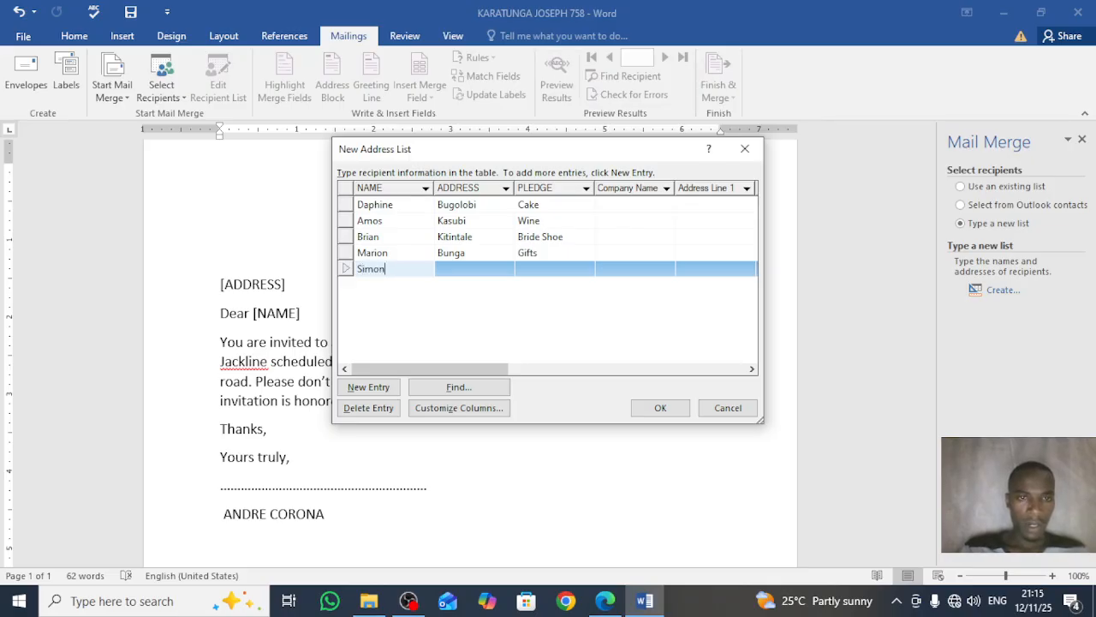
key(Tab)
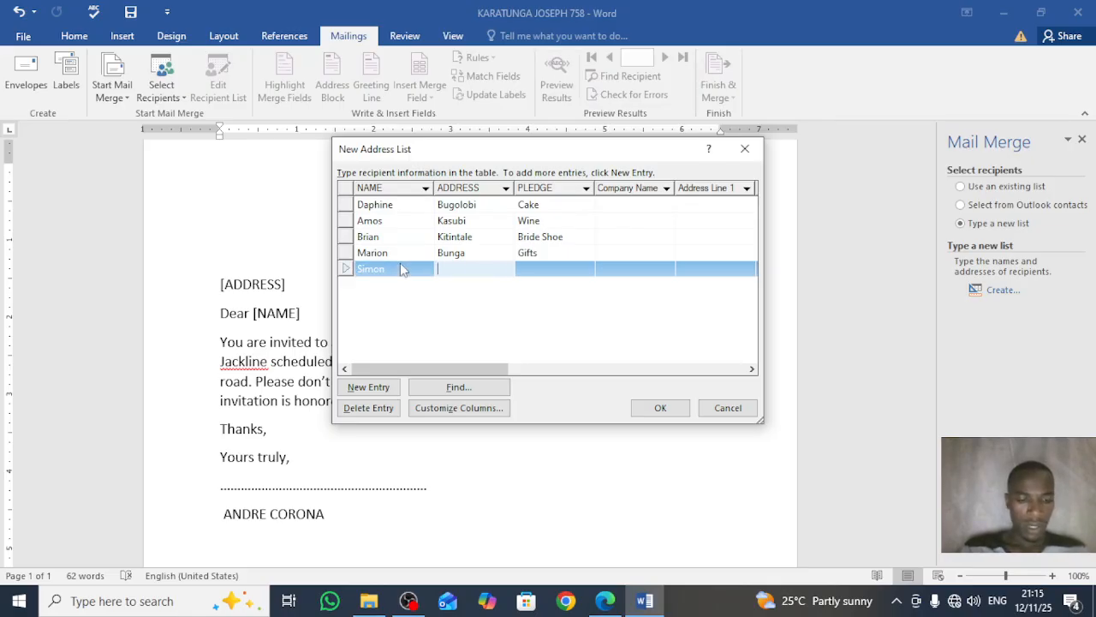
text(Mutungo)
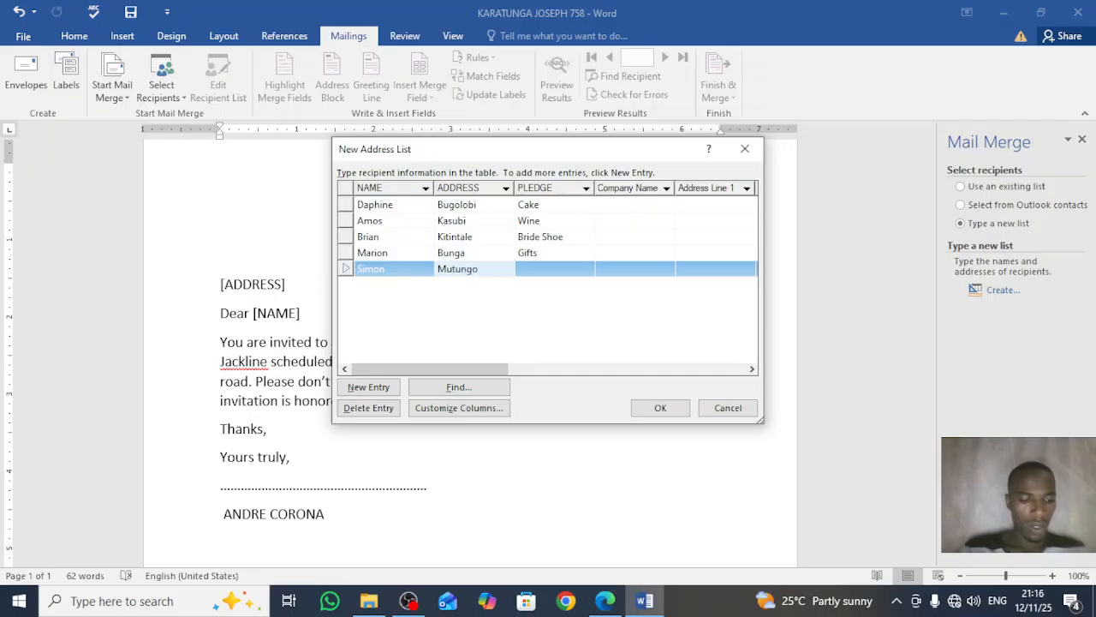
key(Tab)
text(Gown)
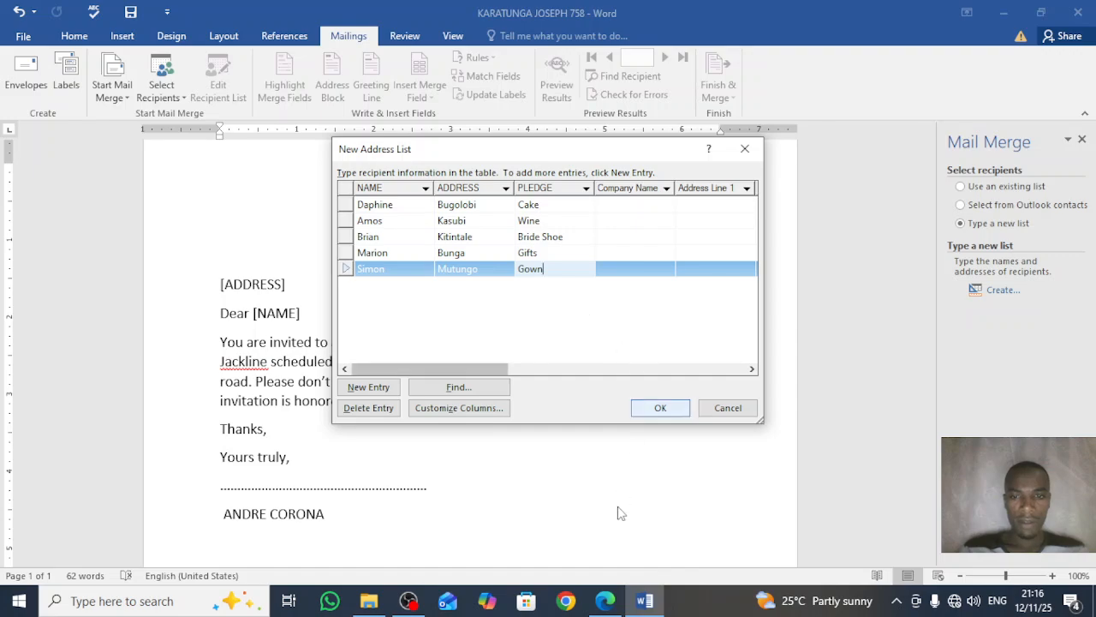
mouse_move(644, 605)
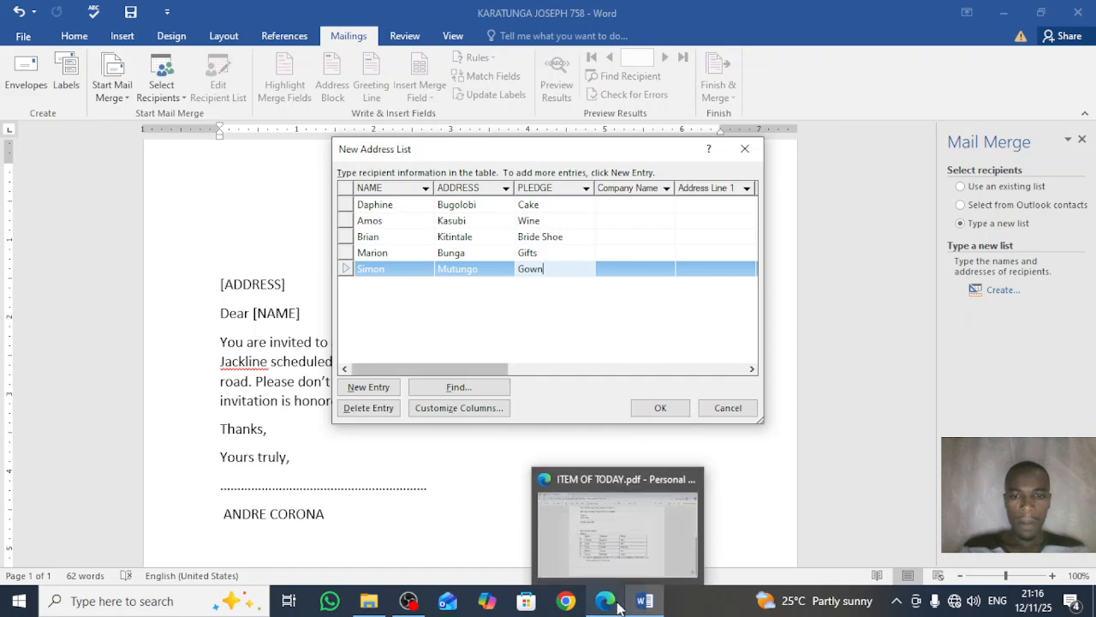
click(608, 602)
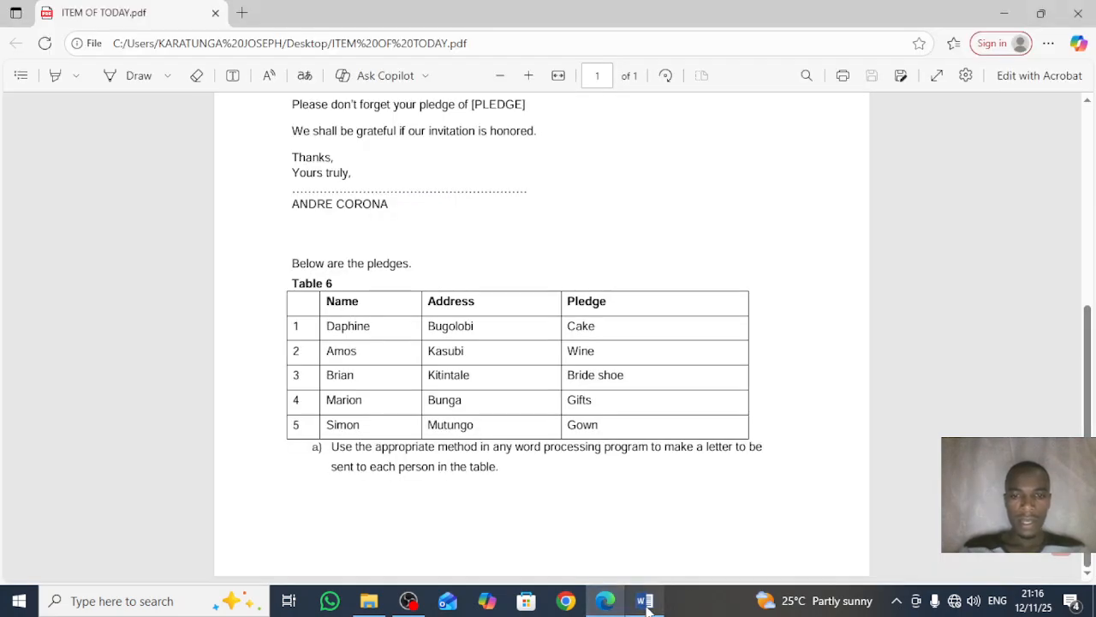
click(644, 602)
Step: Save the list as RECIPIENTS TABLE in the Desktop project folder and accept all five recipients
click(660, 409)
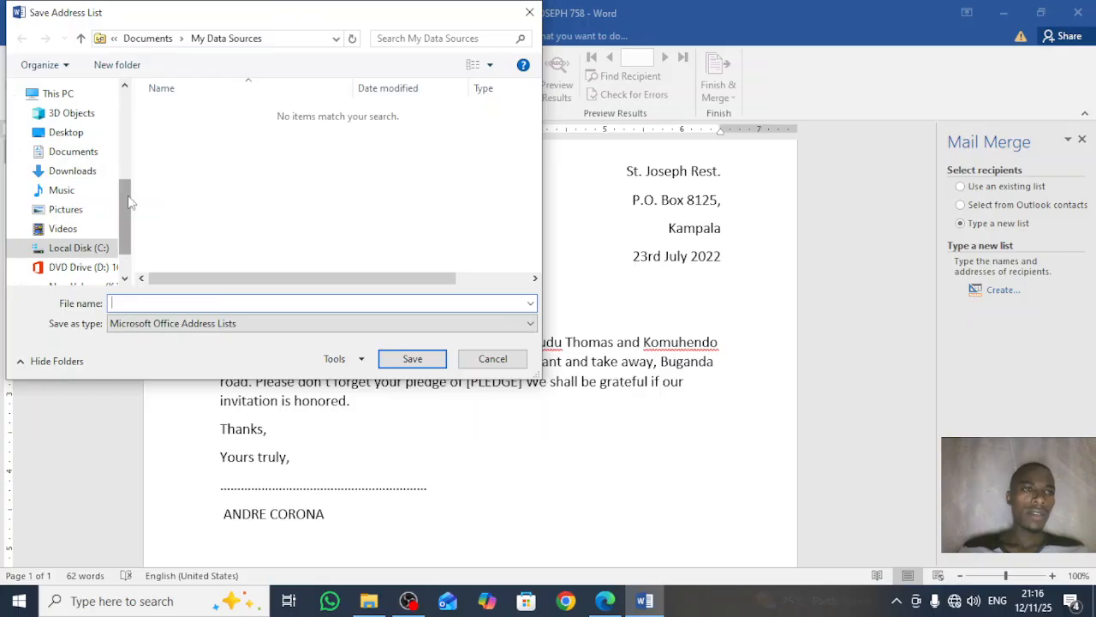
click(96, 134)
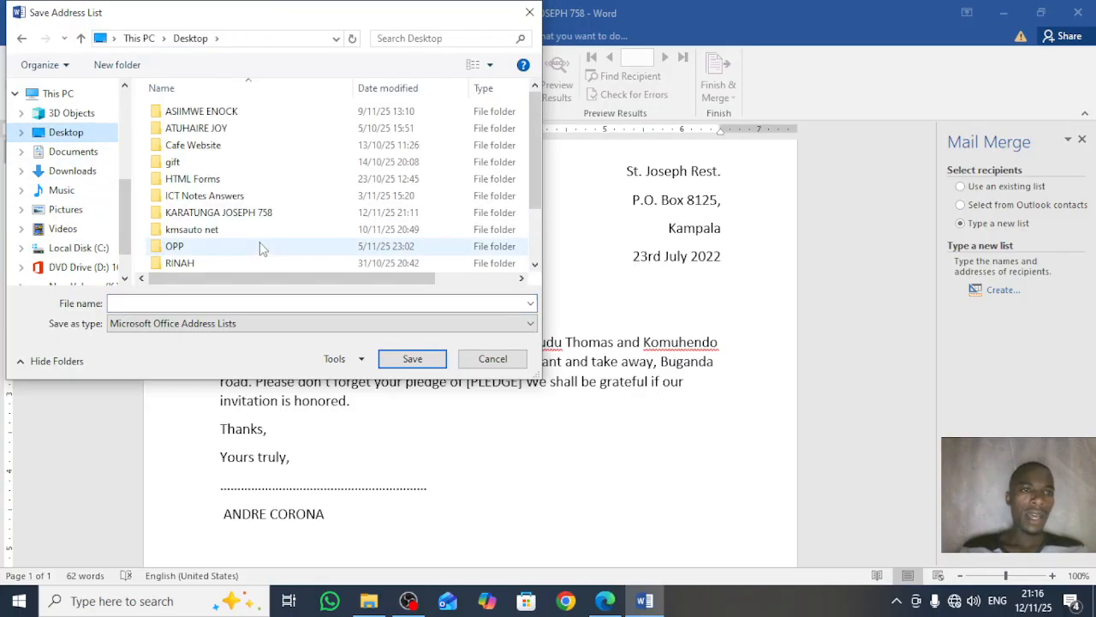
double_click(277, 214)
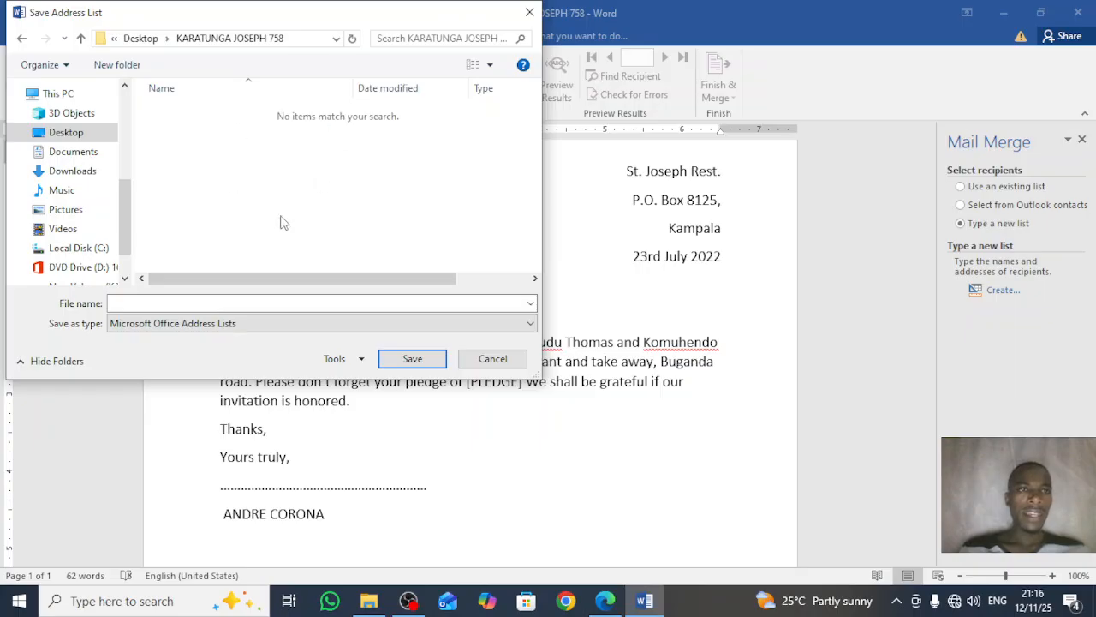
click(217, 303)
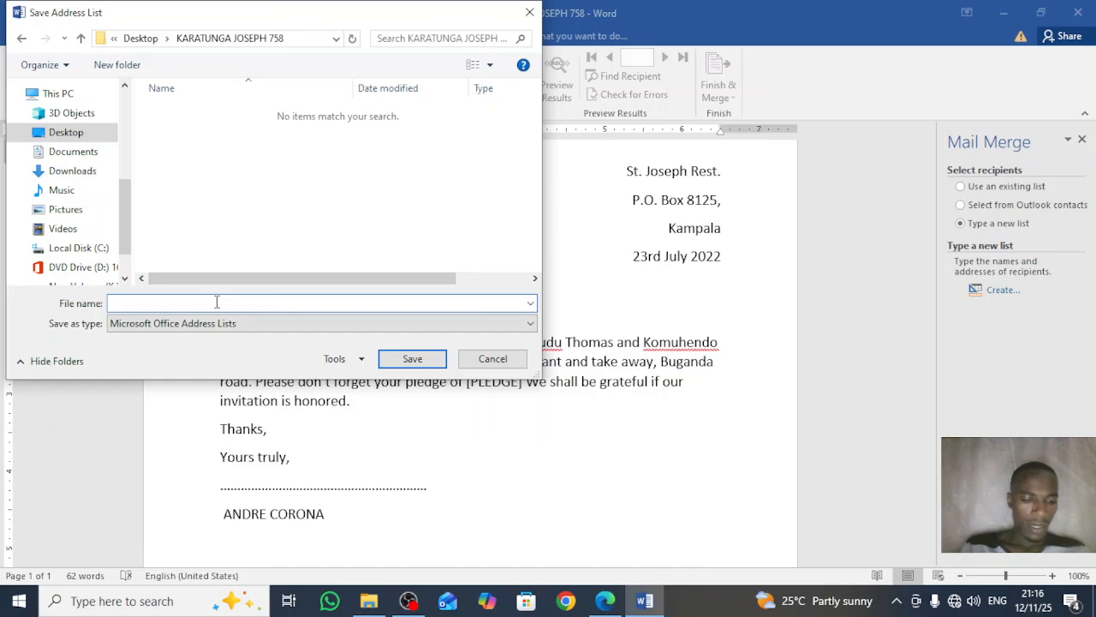
text(RECIP)
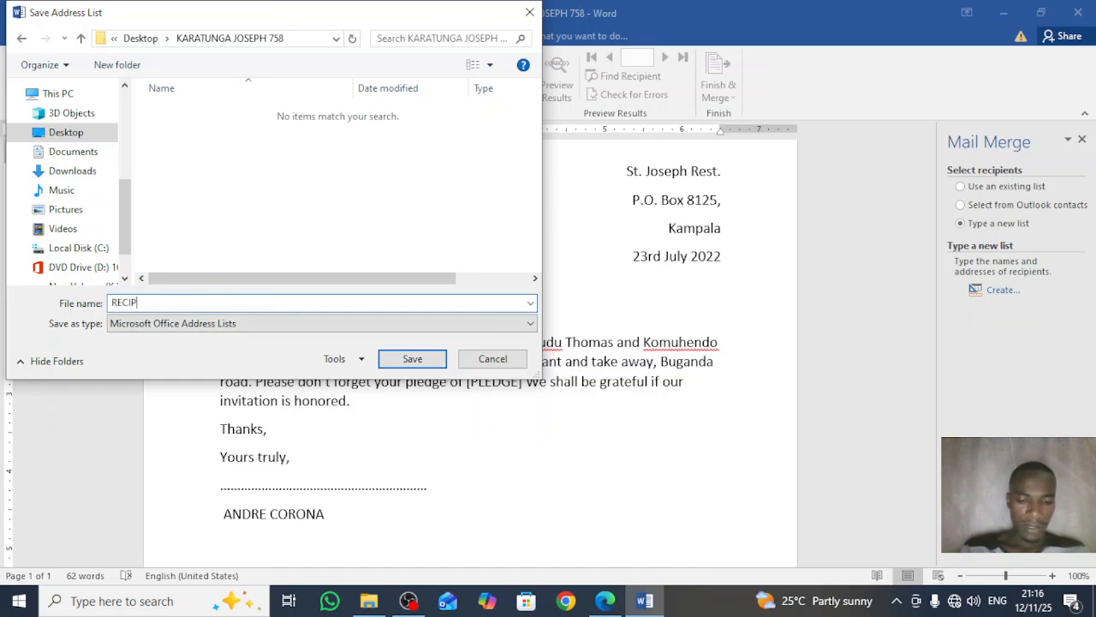
text(IENT)
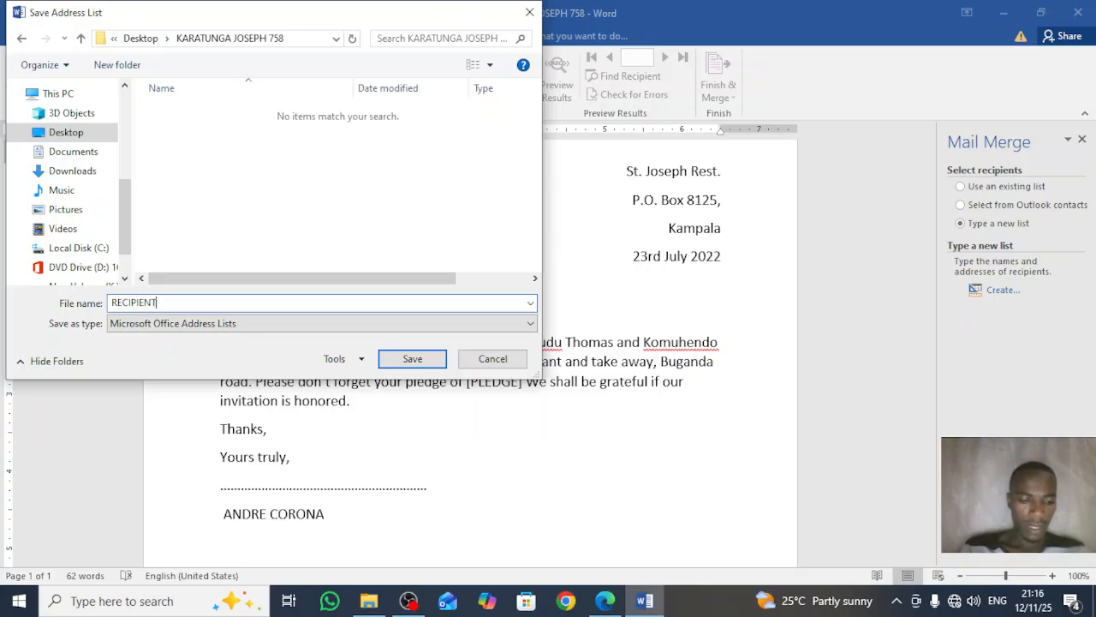
text(S TABLE)
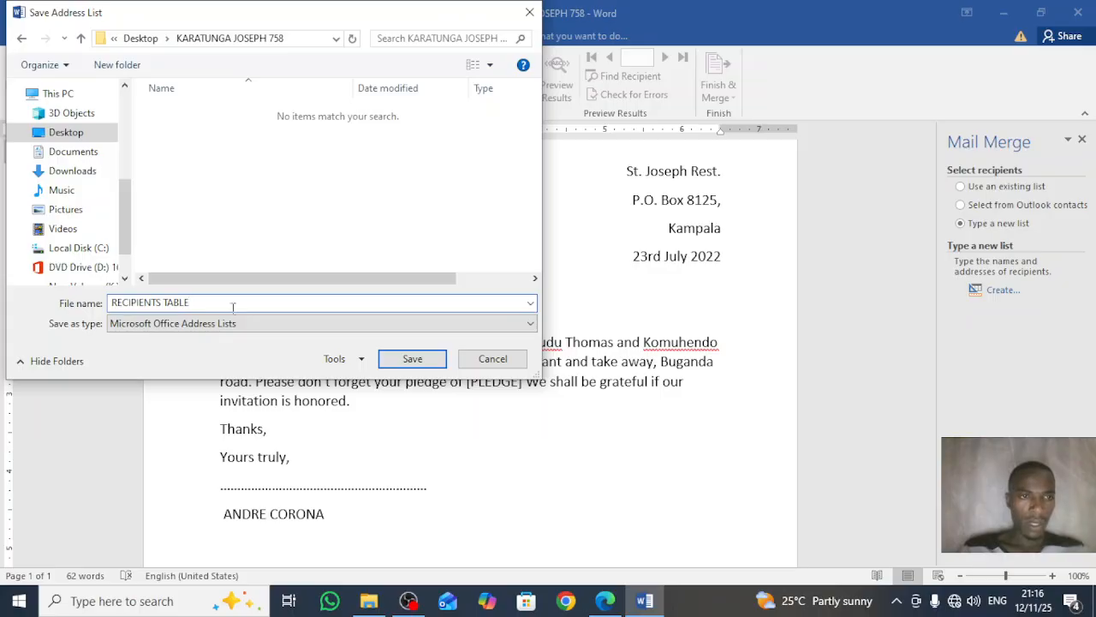
click(413, 360)
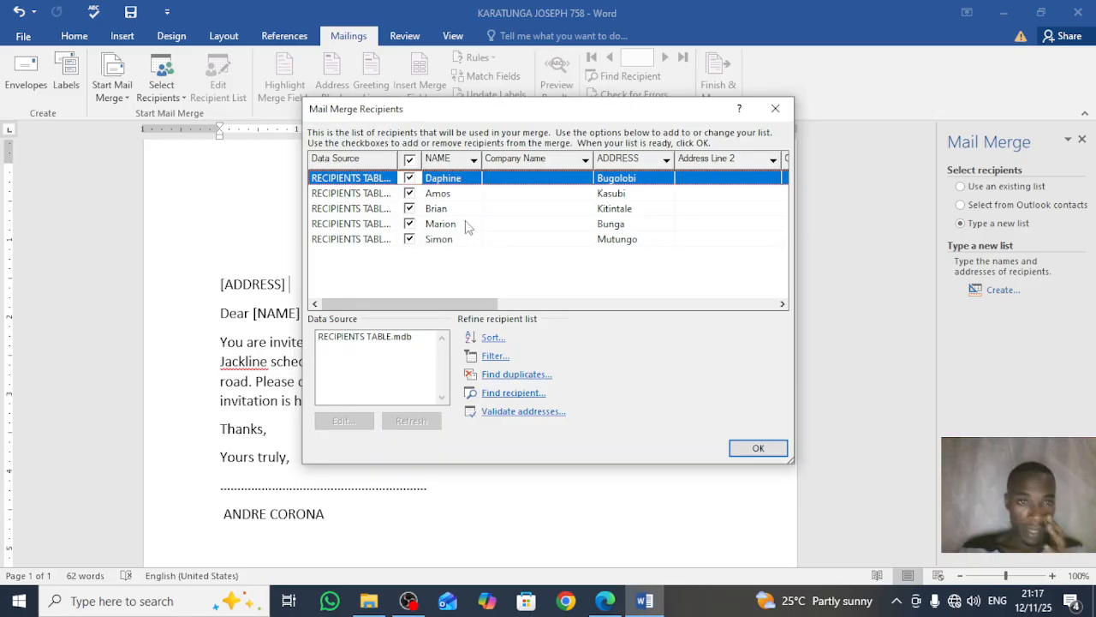
click(412, 241)
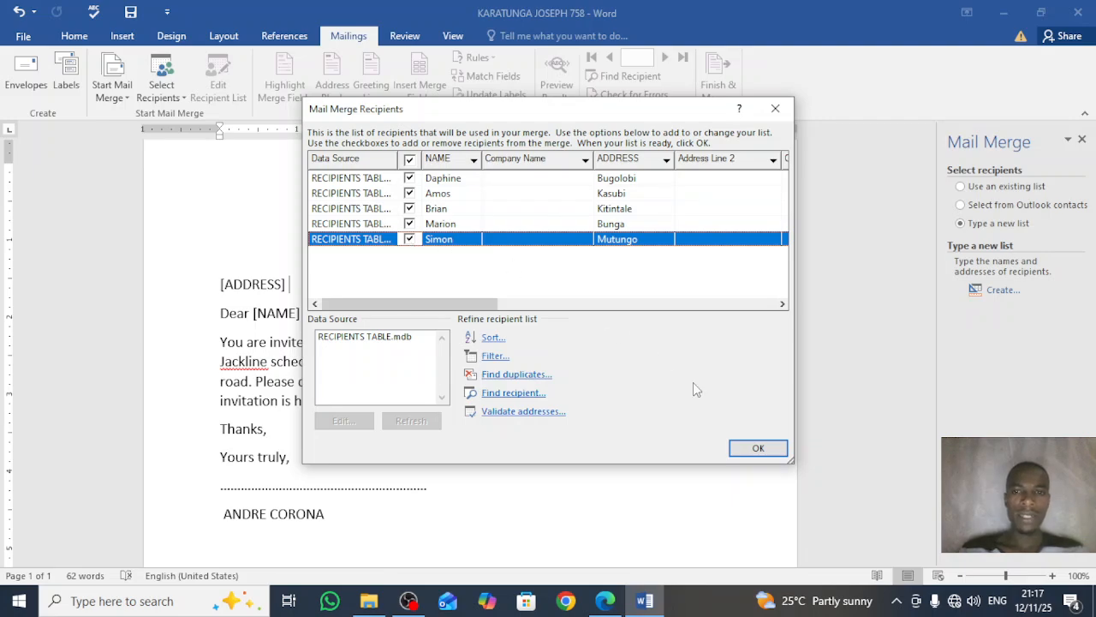
click(749, 447)
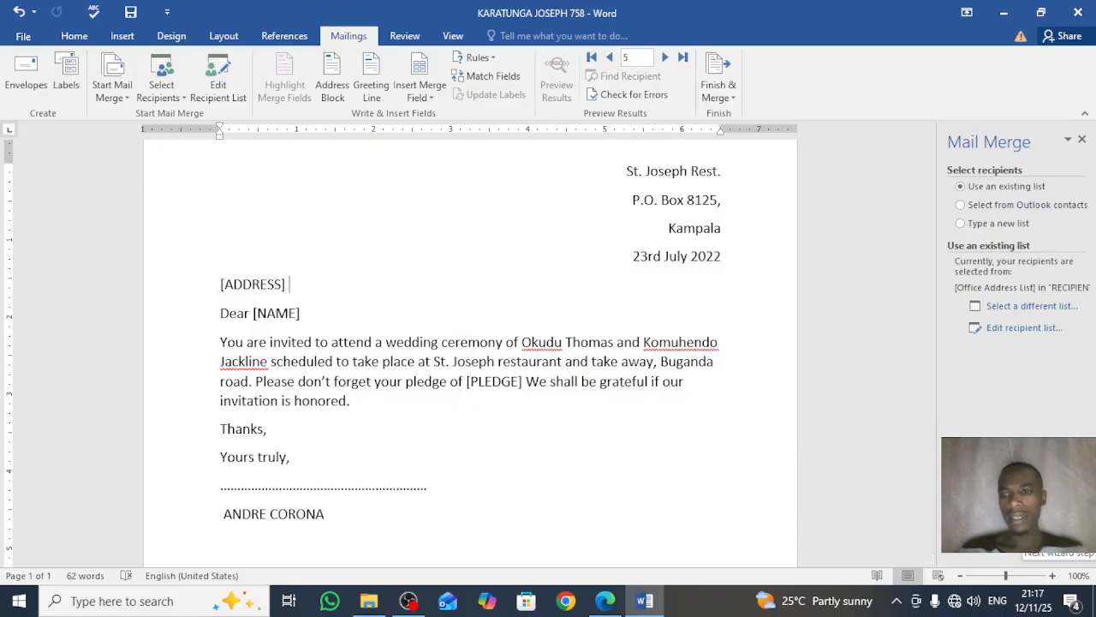
Step: Swap the [ADDRESS] placeholder for the «ADDRESS» merge field, keeping 'Dear' on its own line
click(1019, 535)
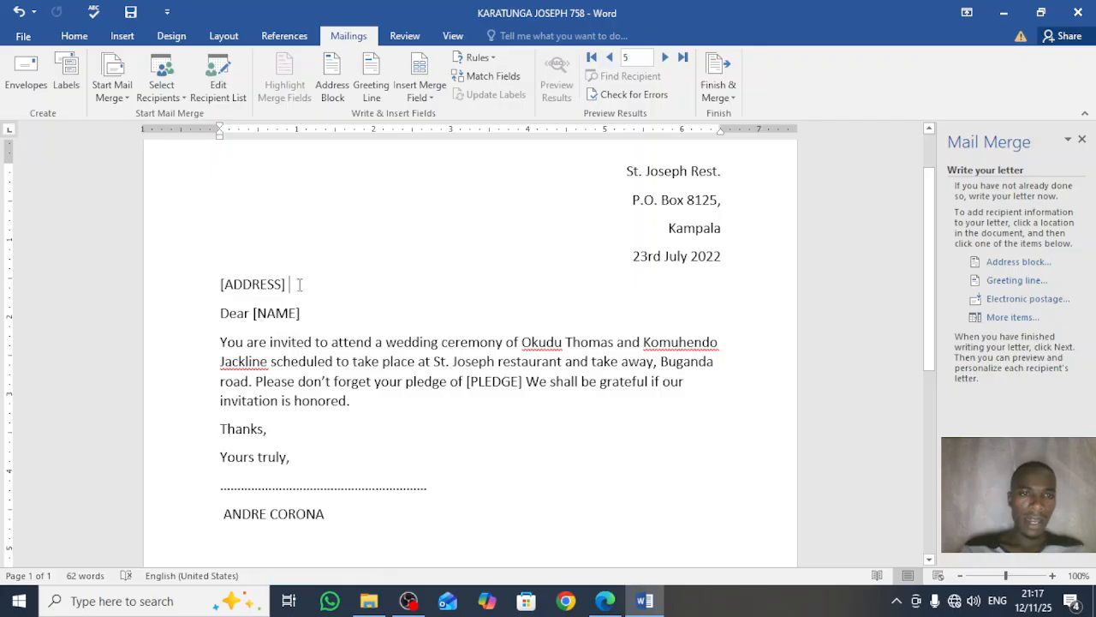
drag(292, 284, 220, 285)
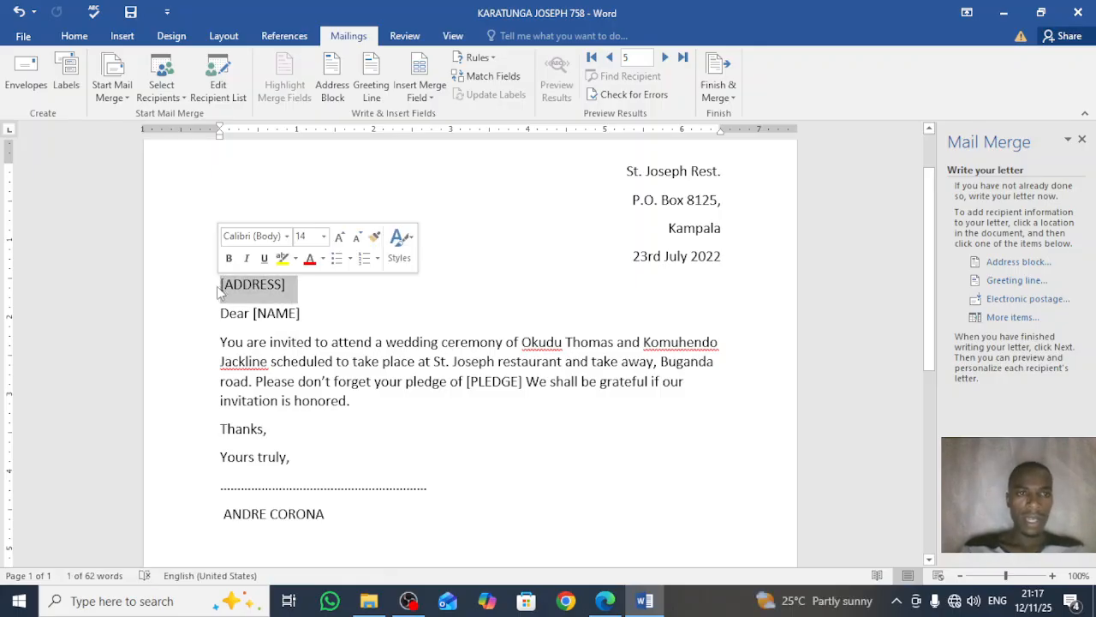
click(1004, 318)
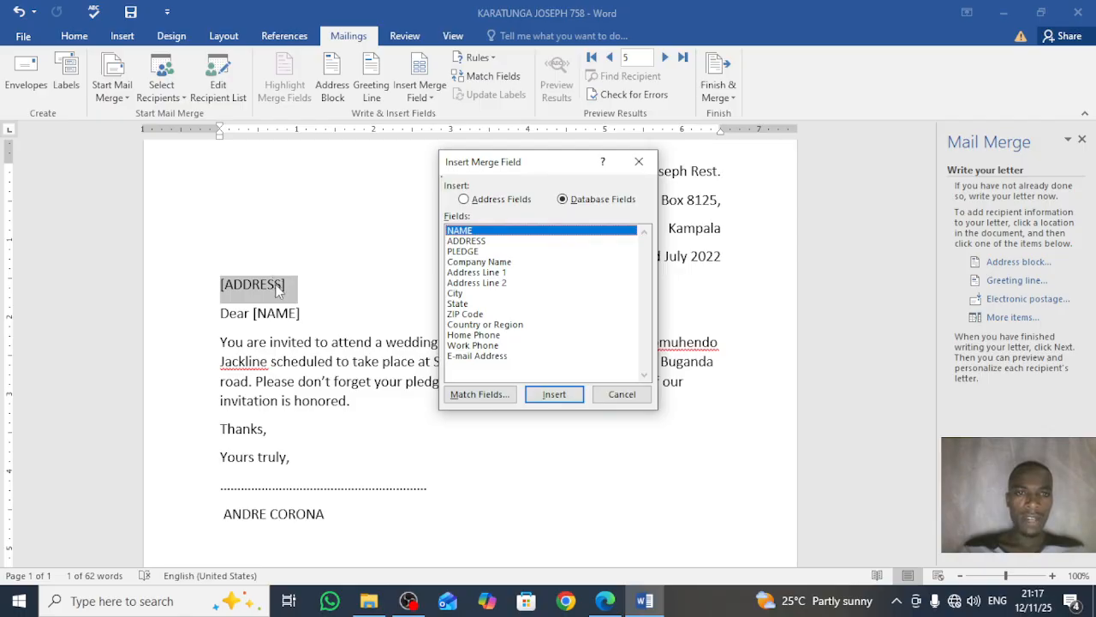
click(486, 242)
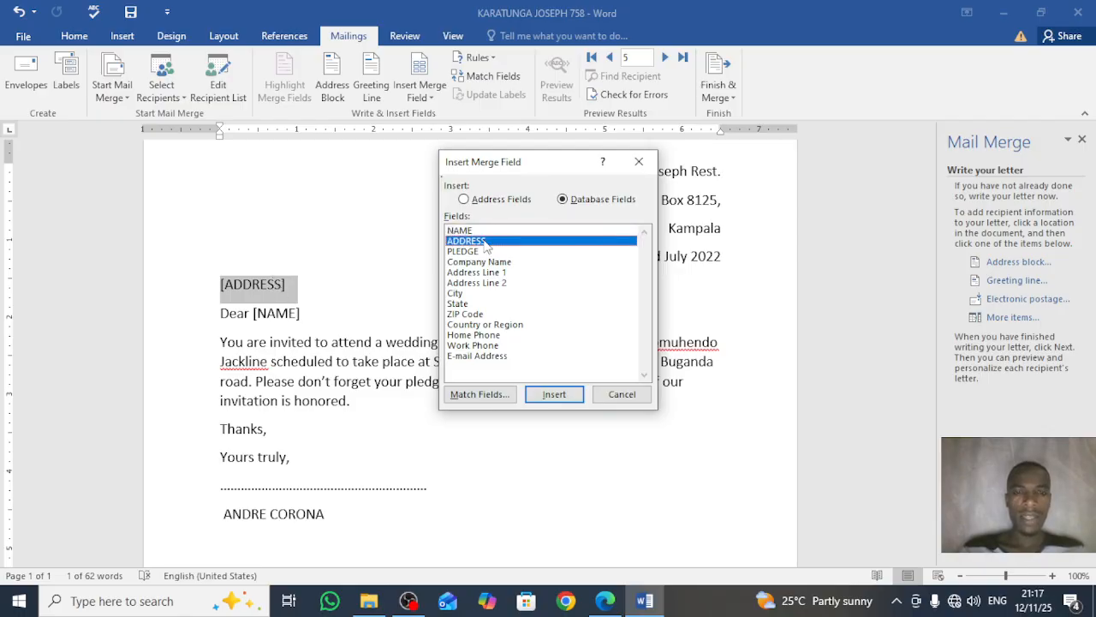
click(556, 395)
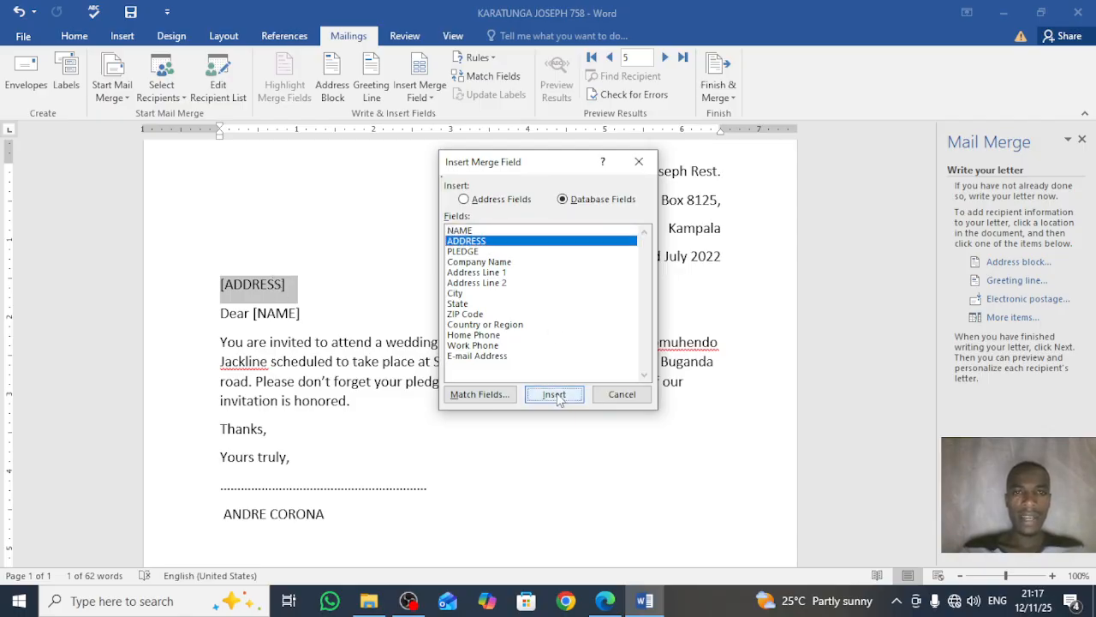
click(606, 398)
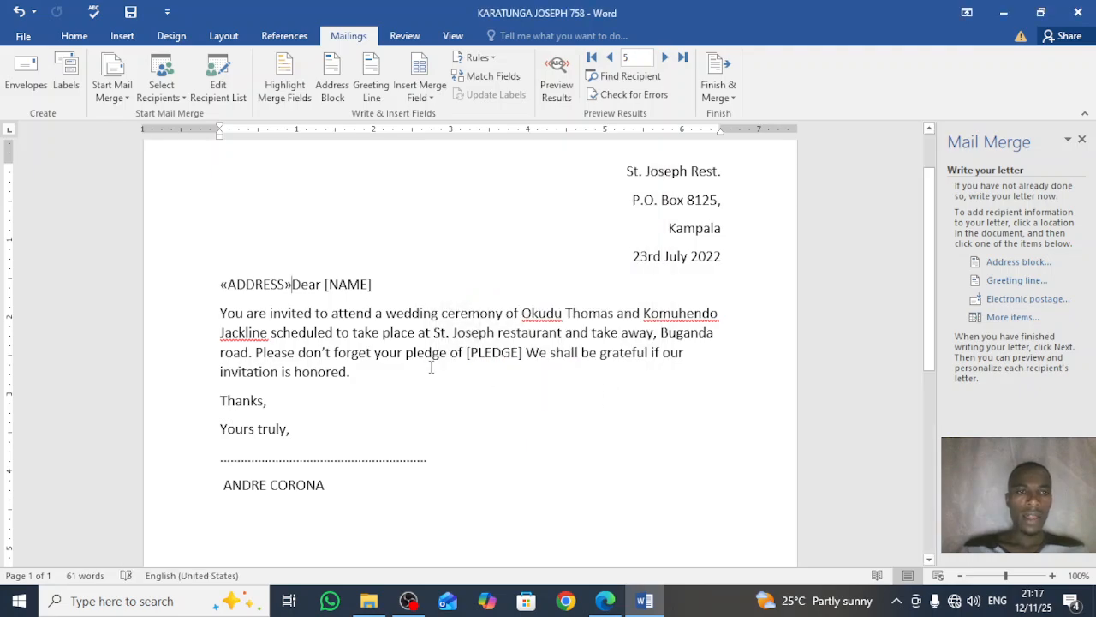
key(Return)
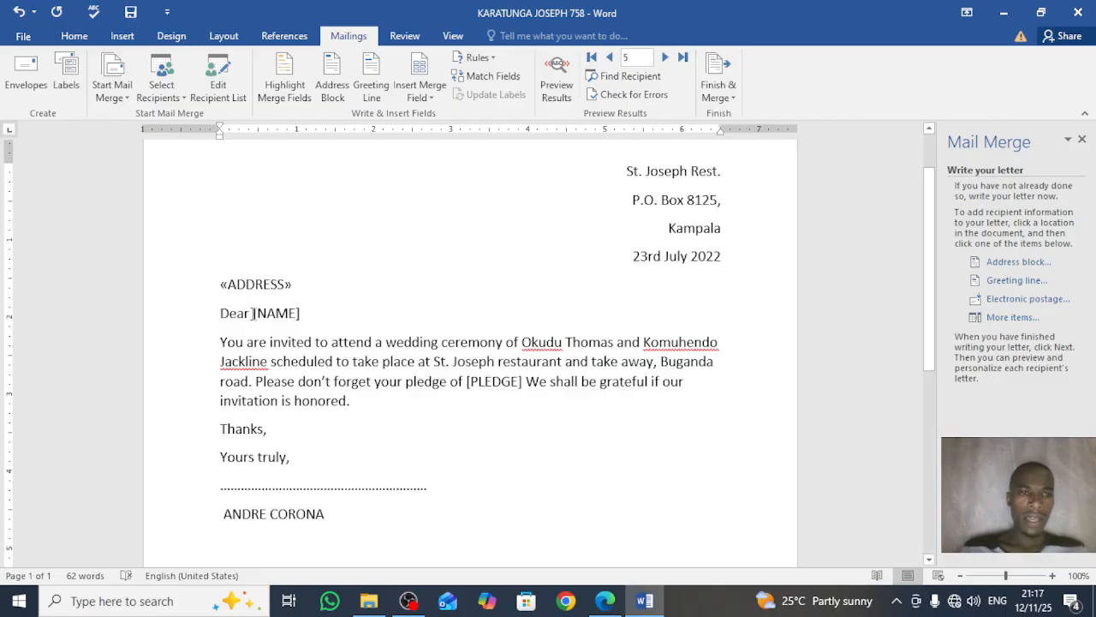
Step: Replace the [NAME] placeholder with the «NAME» merge field
drag(253, 313, 300, 314)
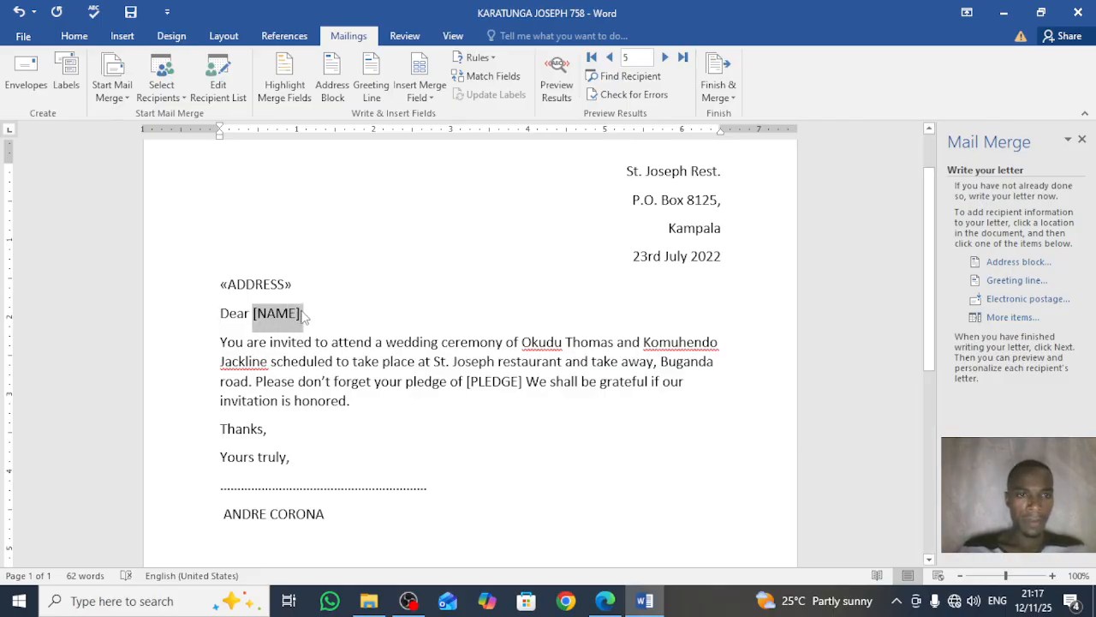
click(1002, 317)
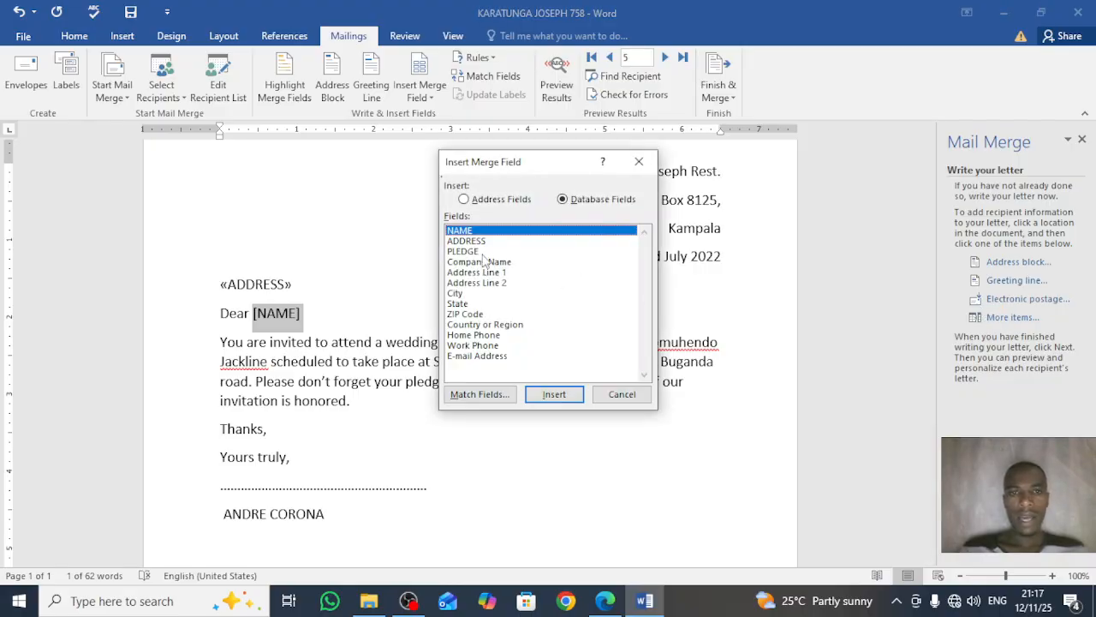
click(553, 394)
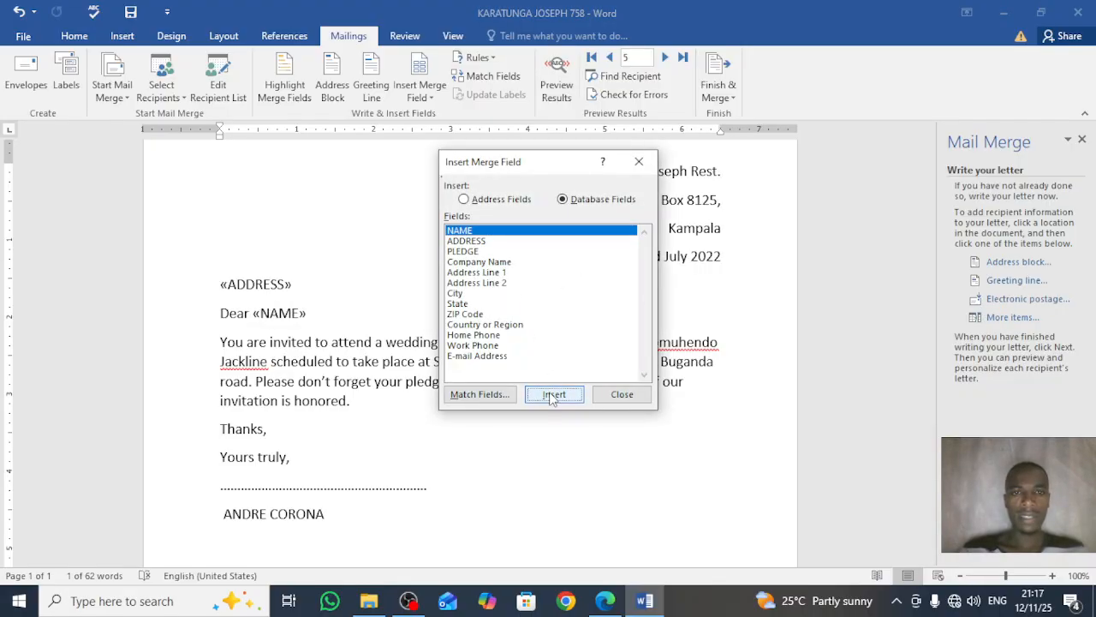
click(618, 394)
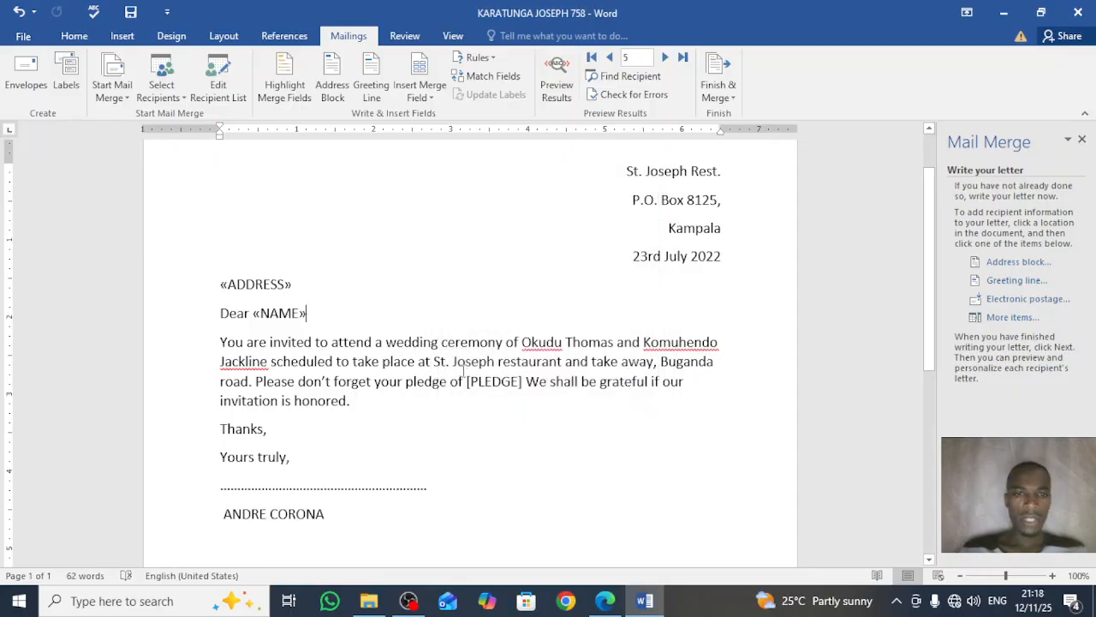
Step: Replace the [PLEDGE] placeholder with the «PLEDGE» merge field and preview the merged letter
drag(467, 381, 524, 386)
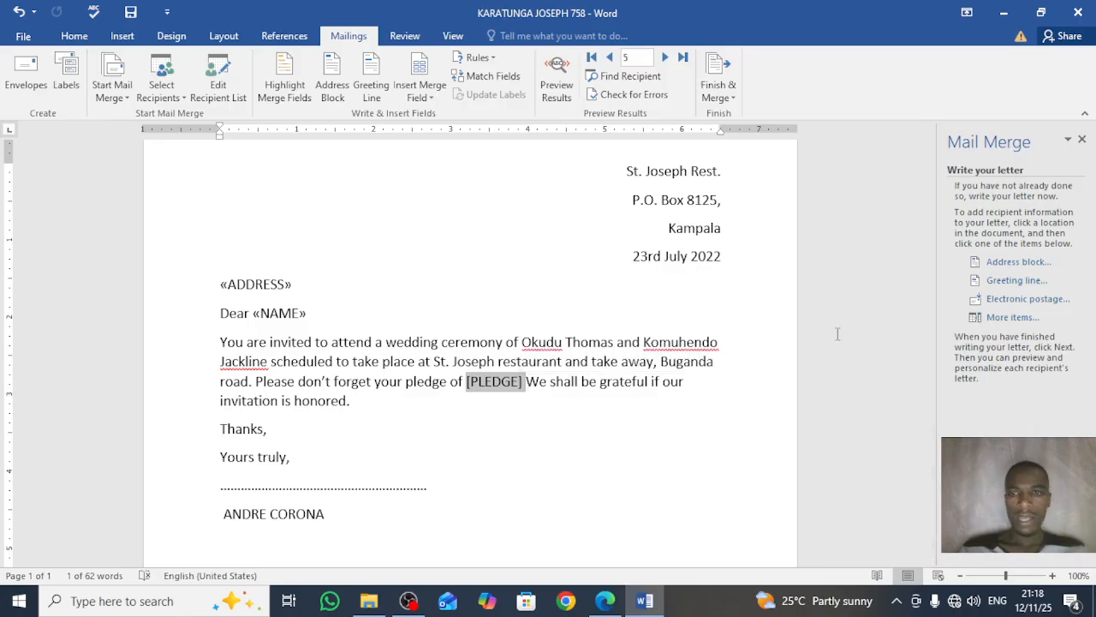
click(1013, 317)
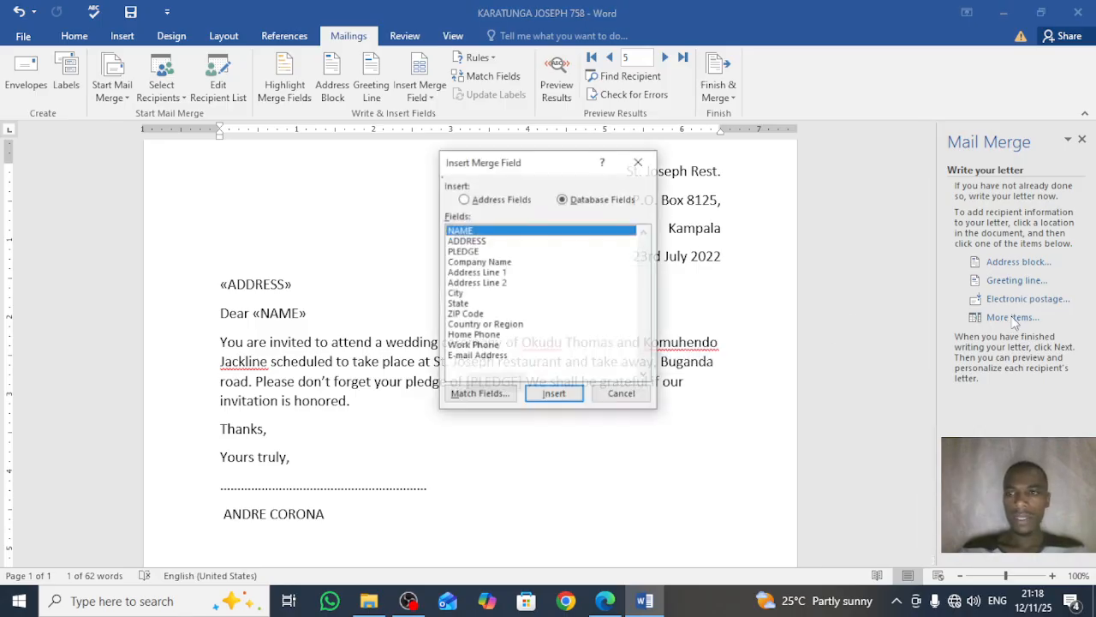
click(464, 252)
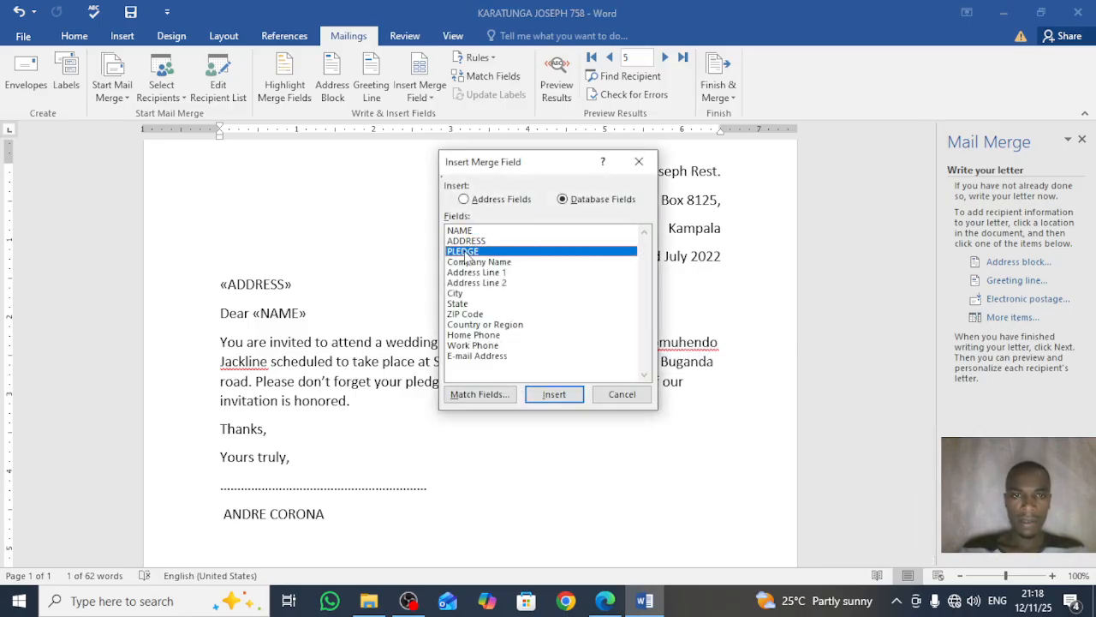
click(555, 396)
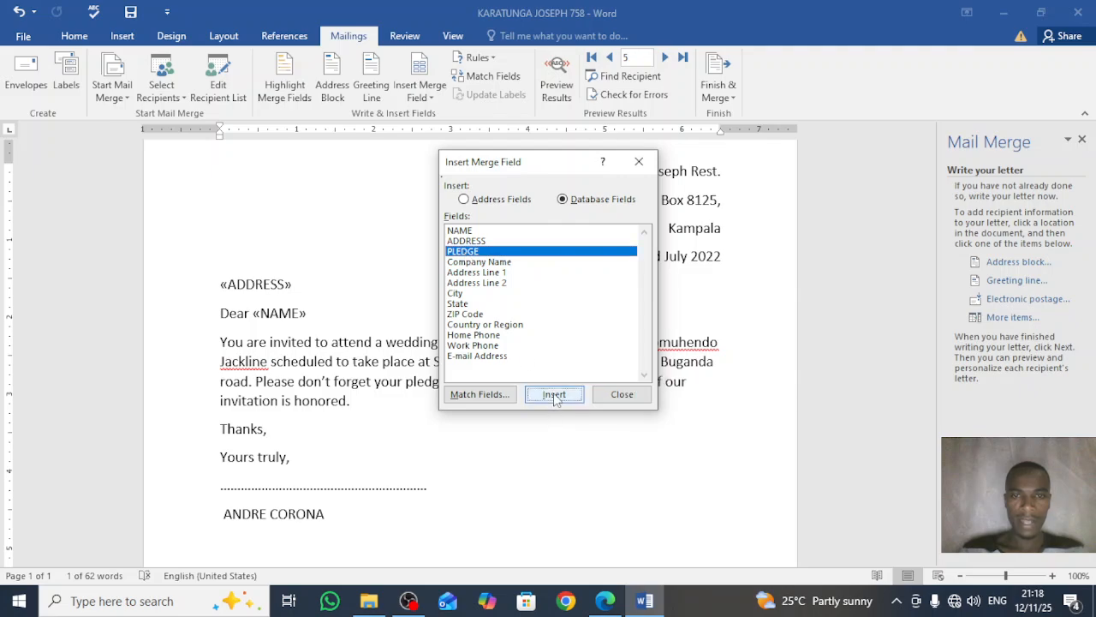
click(601, 393)
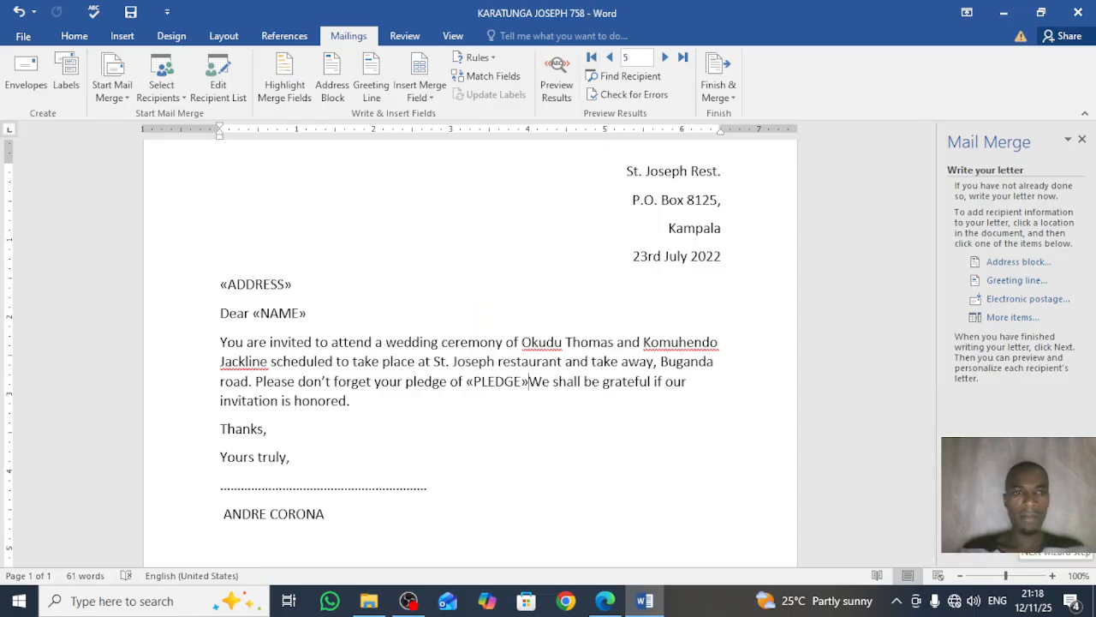
click(1010, 536)
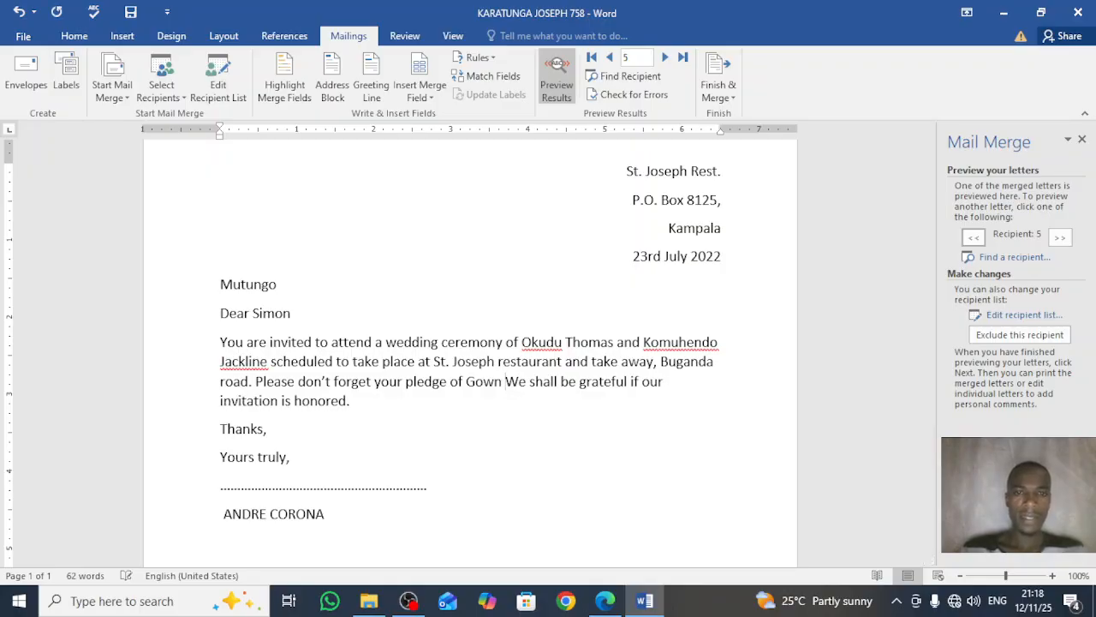
Step: Step the merge preview from recipient 1 through recipient 4, then continue to completing the merge
click(591, 57)
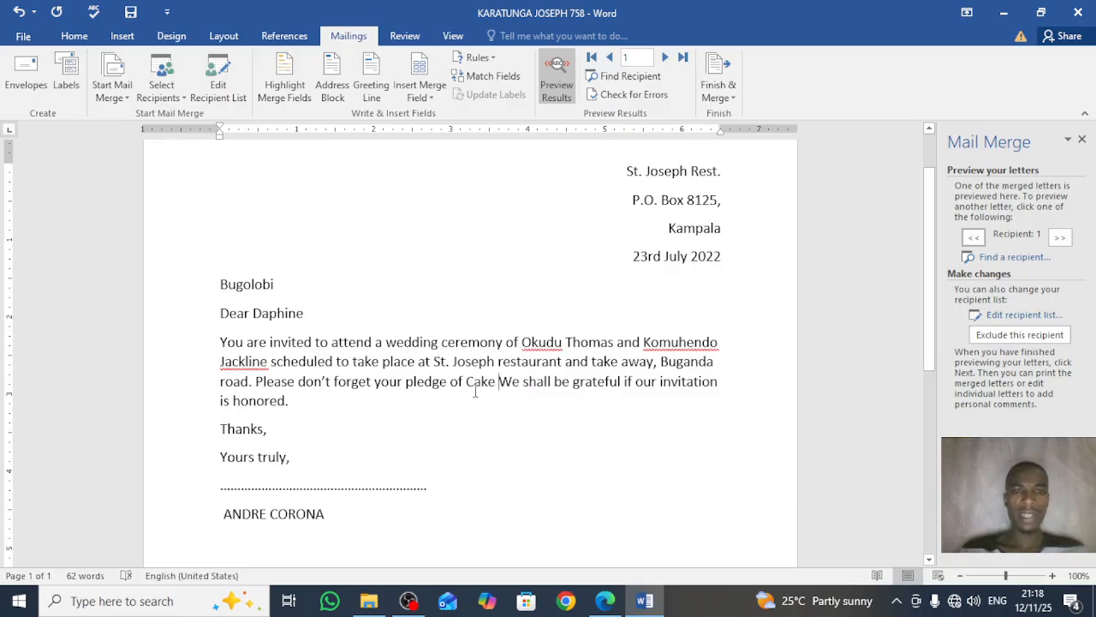
click(665, 58)
click(666, 57)
click(666, 57)
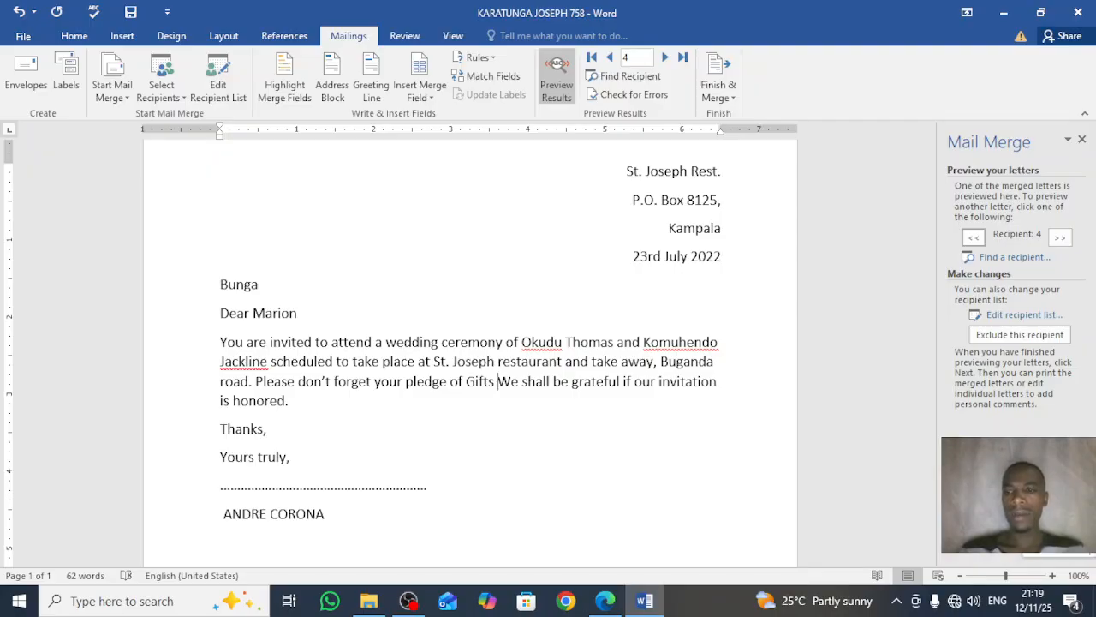
click(1023, 538)
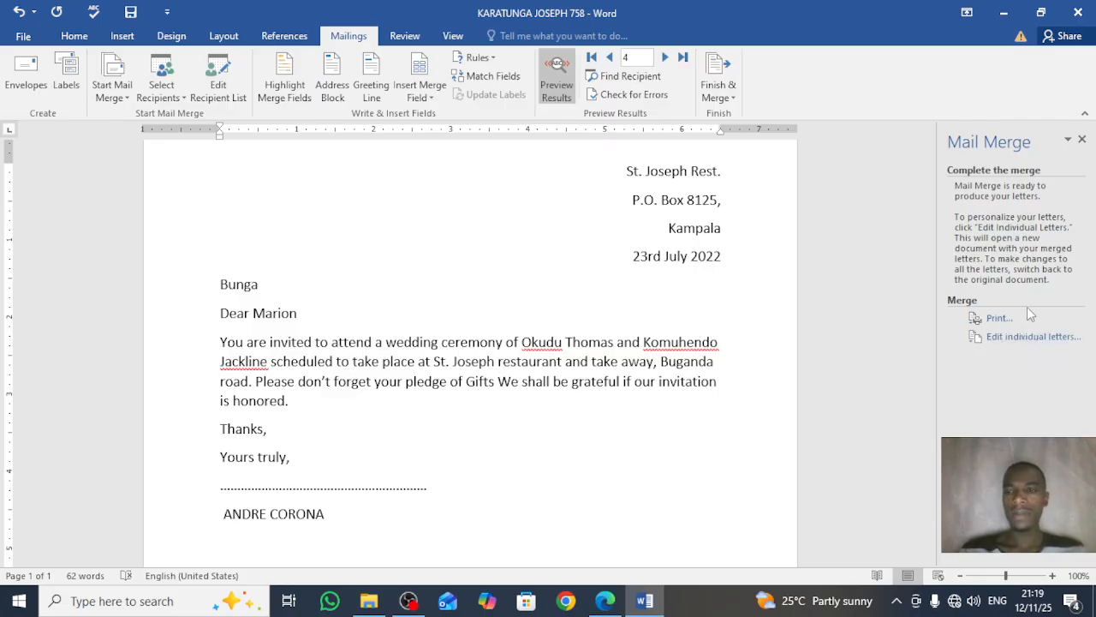
Step: Close the Mail Merge pane, exit Word saving the letter, and bring OBS Studio forward
click(1083, 140)
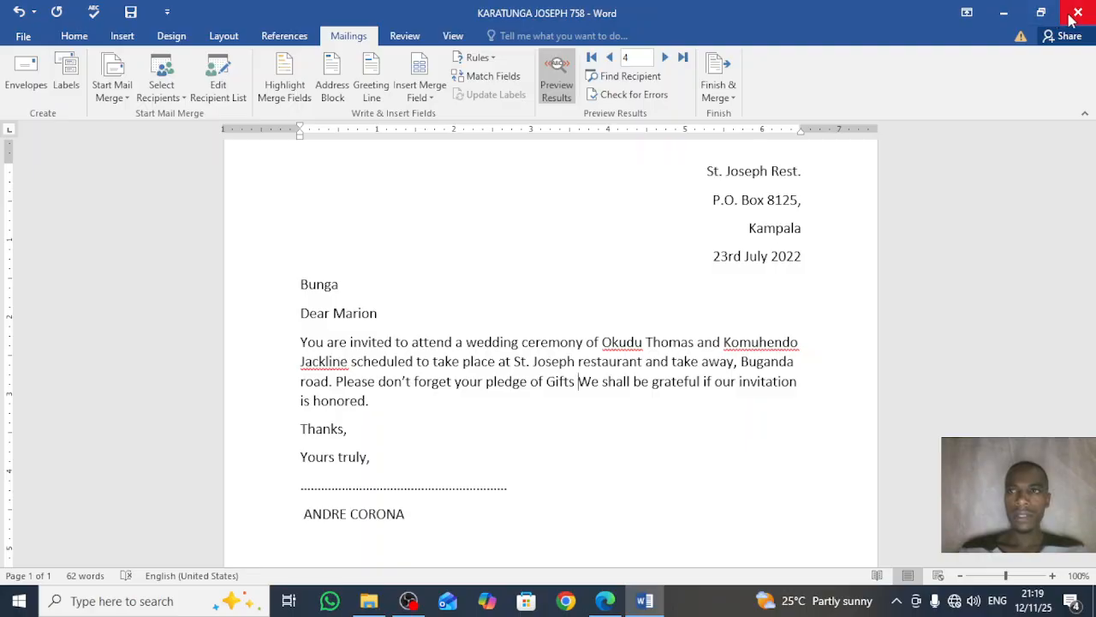
key(alt+F4)
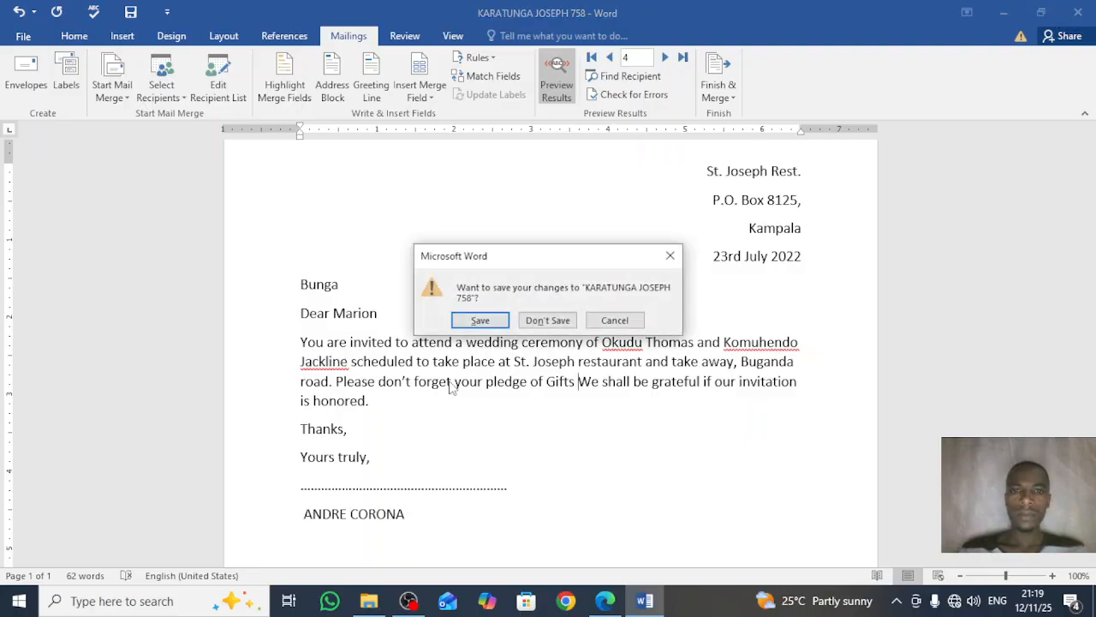
click(484, 320)
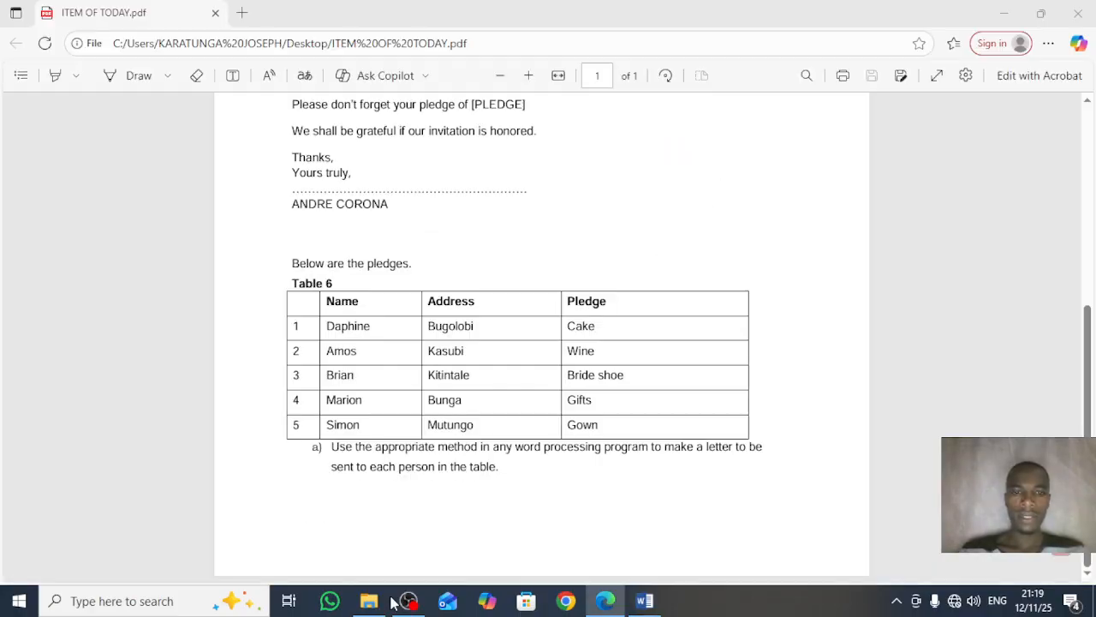
click(409, 601)
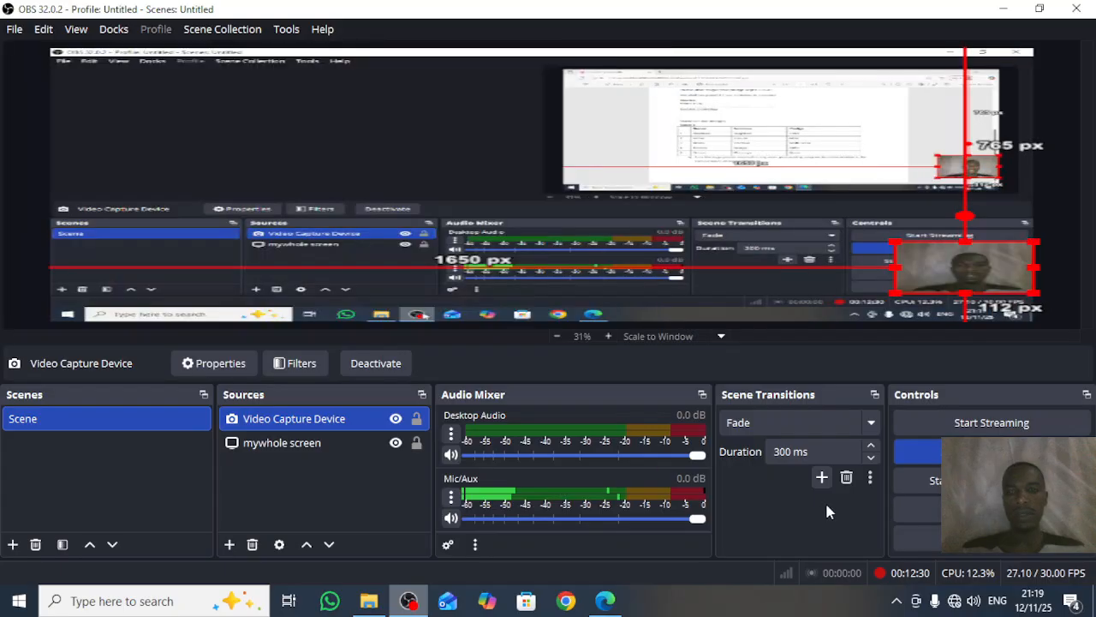